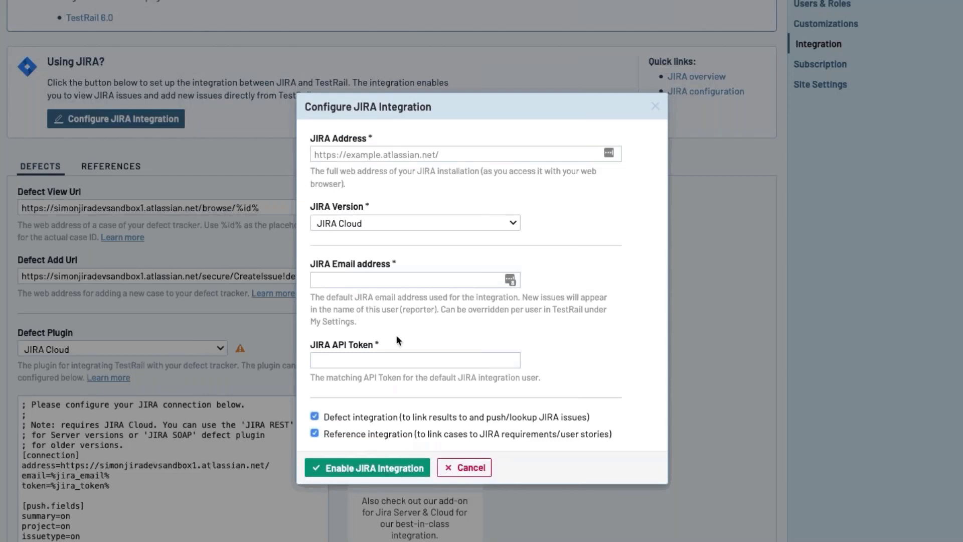
Enter the Jira site address, account email and API token in the JIRA integration form, then go to Administration
left_click(364, 155)
type("https://simonjiradevsandbox1.atlassian.net")
left_click(367, 277)
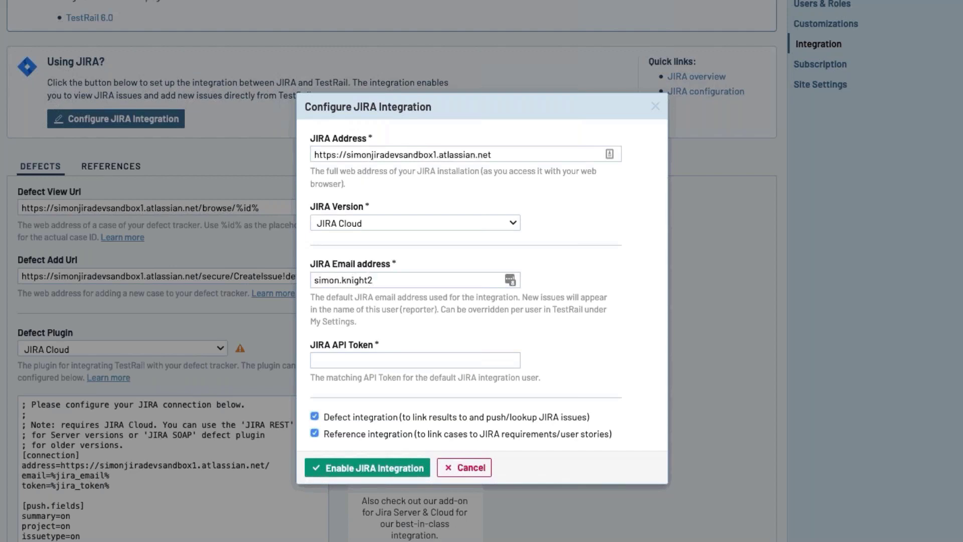
key("Tab")
key("ctrl+v")
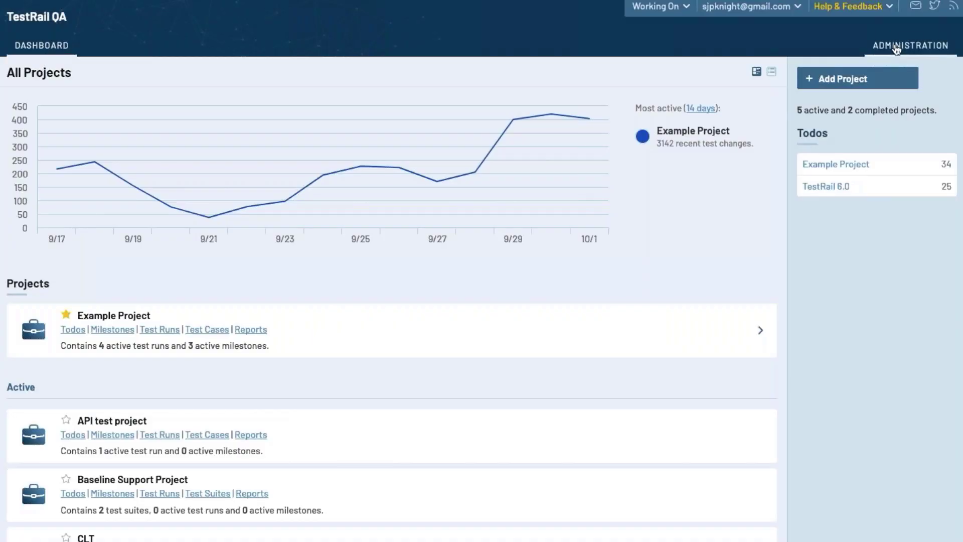
left_click(896, 48)
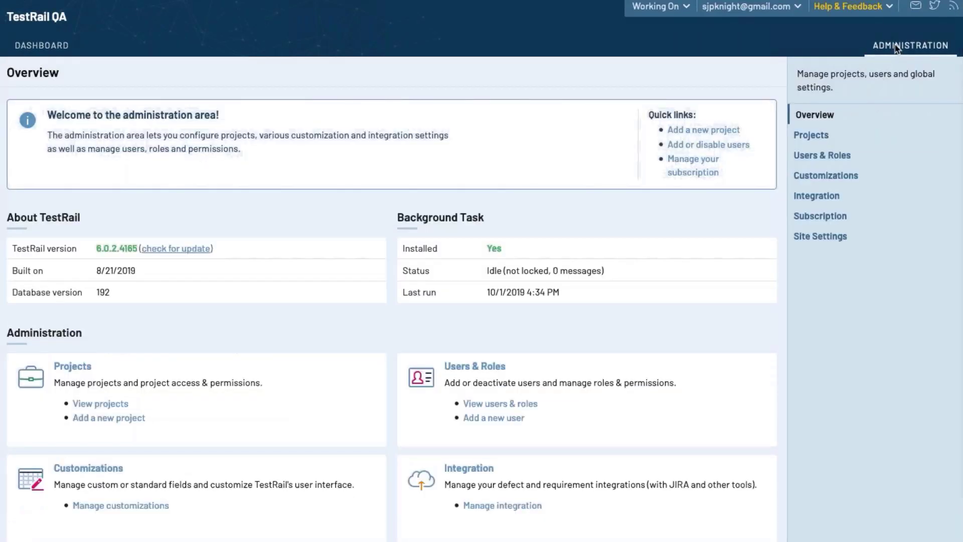
Open Administration's Integration settings and start configuring the JIRA integration
left_click(816, 195)
scroll(325, 311, "down", 4)
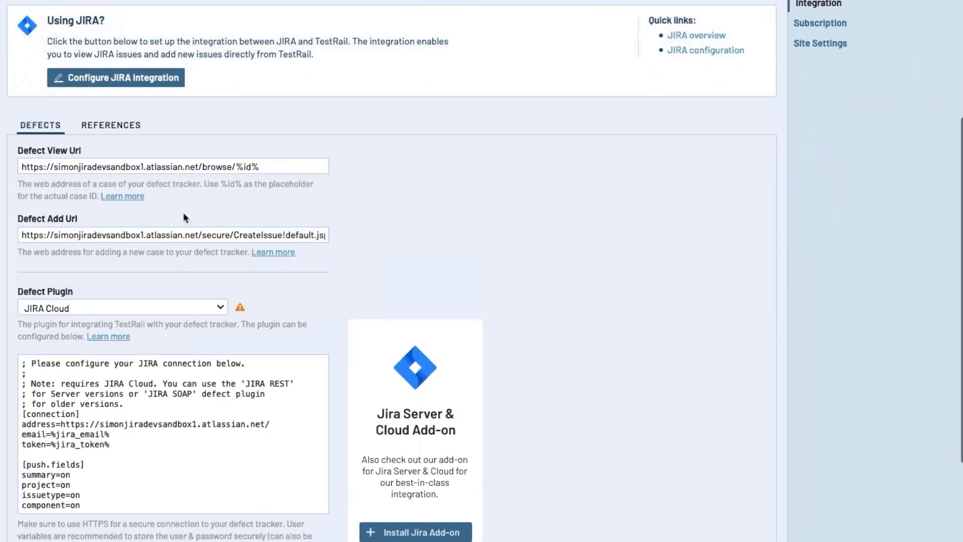
scroll(183, 212, "up", 1)
left_click(127, 123)
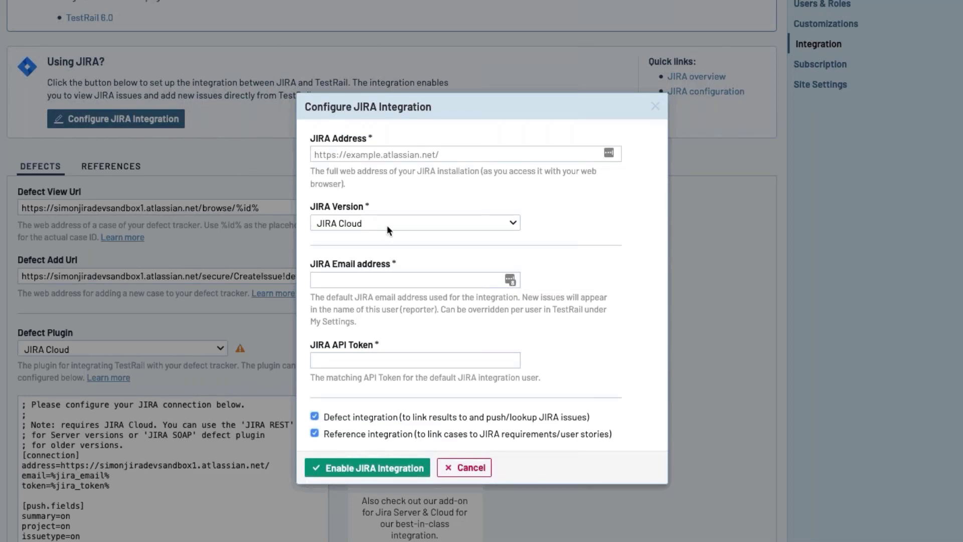
Fill in the Jira site address, account email and API token, then return to the administration overview
type("https://simonjiradevsandbox1.atlassian.net")
left_click(367, 277)
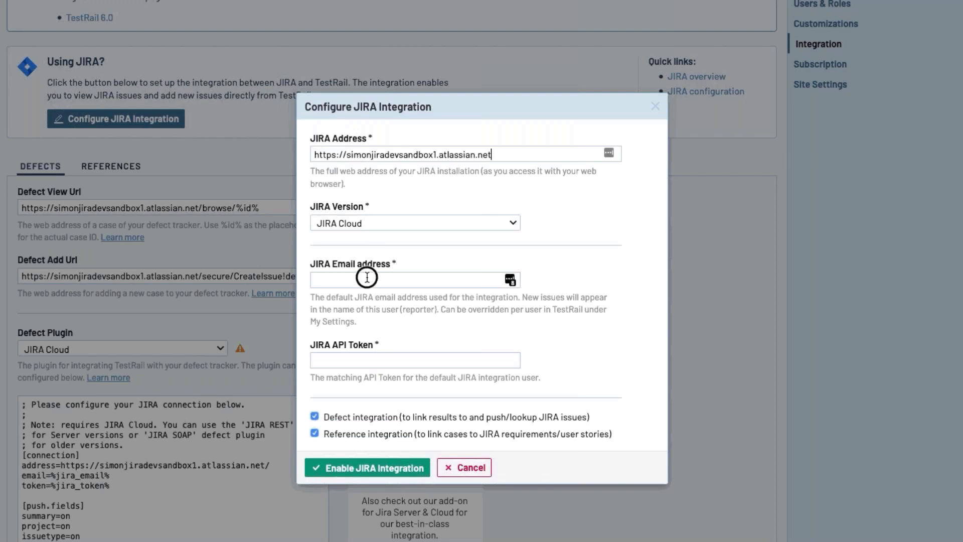
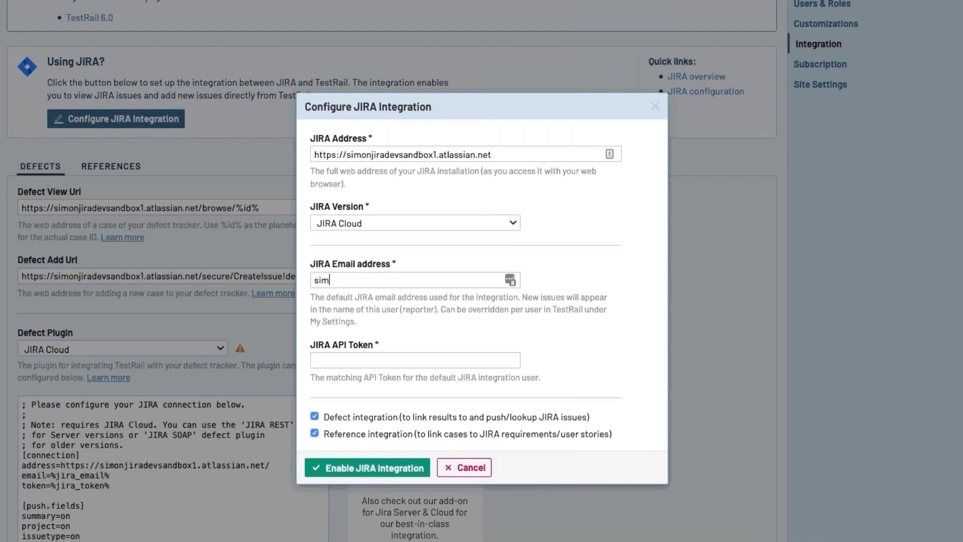
key("Tab")
key("ctrl+v")
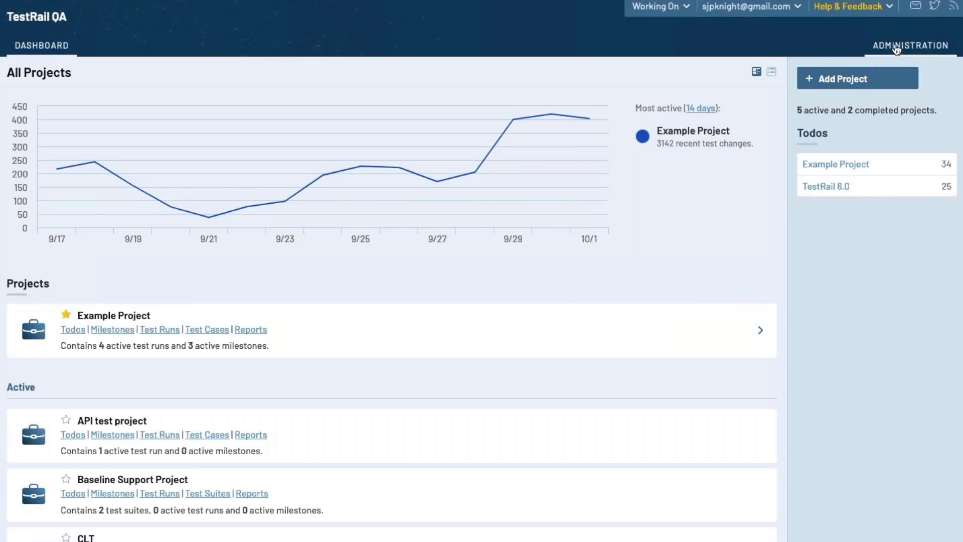
left_click(897, 46)
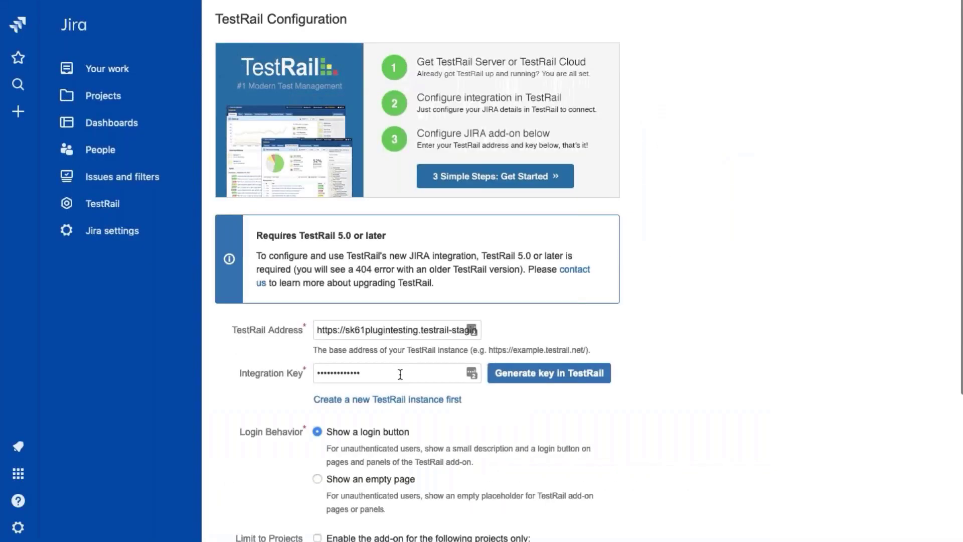
Find the TestRail for Jira Test Management app in Jira's marketplace by filtering 'testrail' and open its configuration
scroll(479, 481, "down", 3)
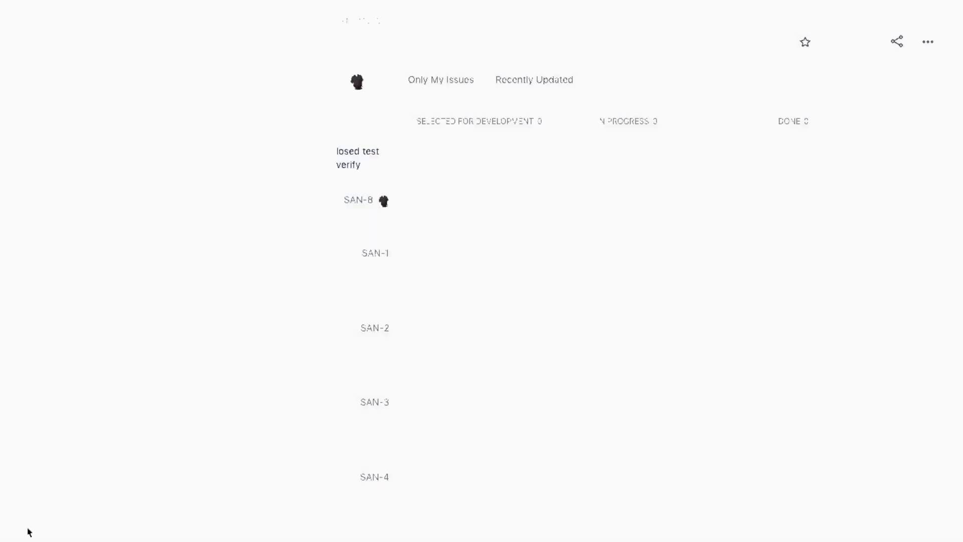
left_click(25, 528)
left_click(121, 308)
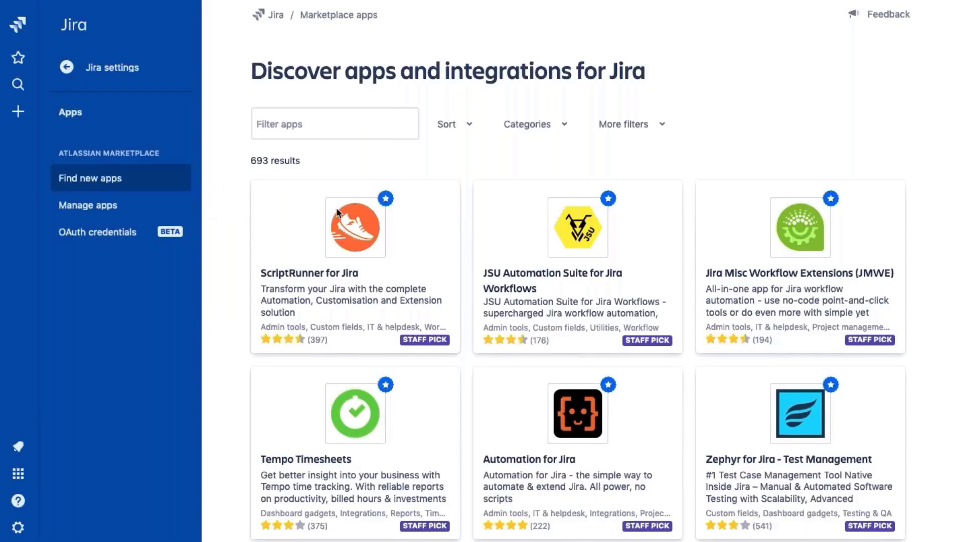
left_click(307, 119)
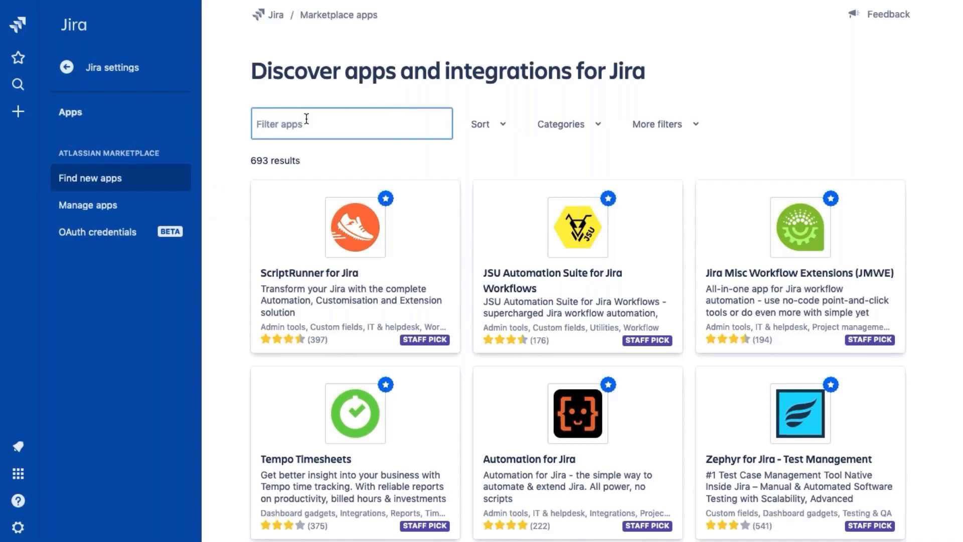
type("testrail")
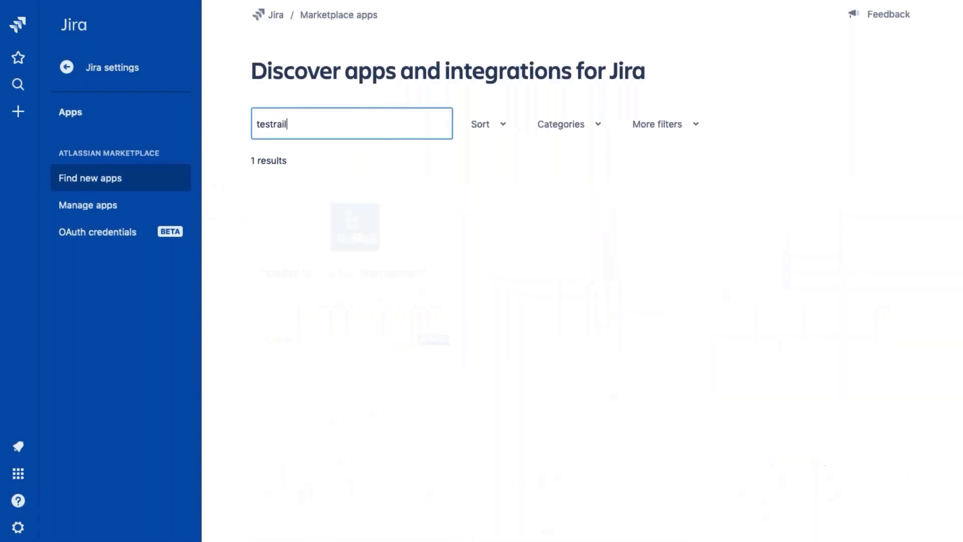
left_click(364, 271)
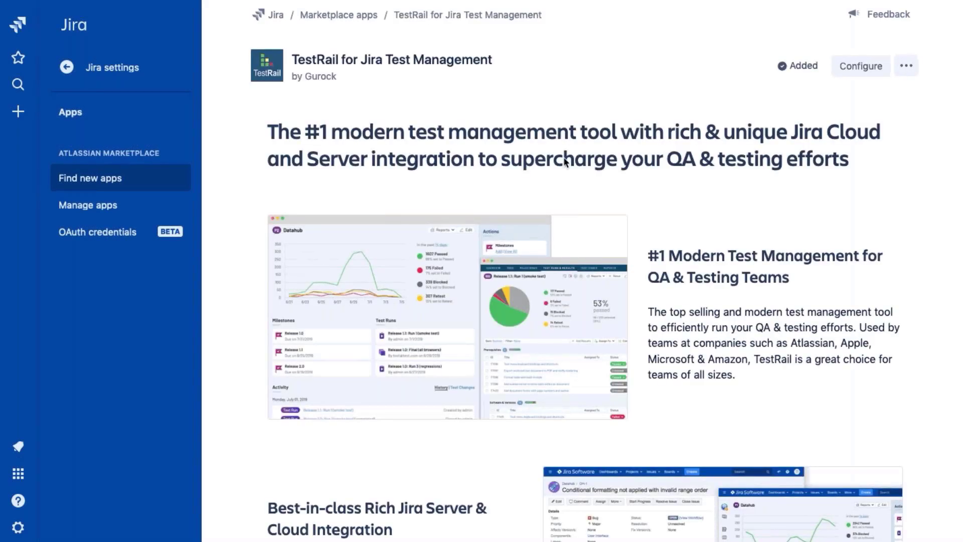
left_click(866, 71)
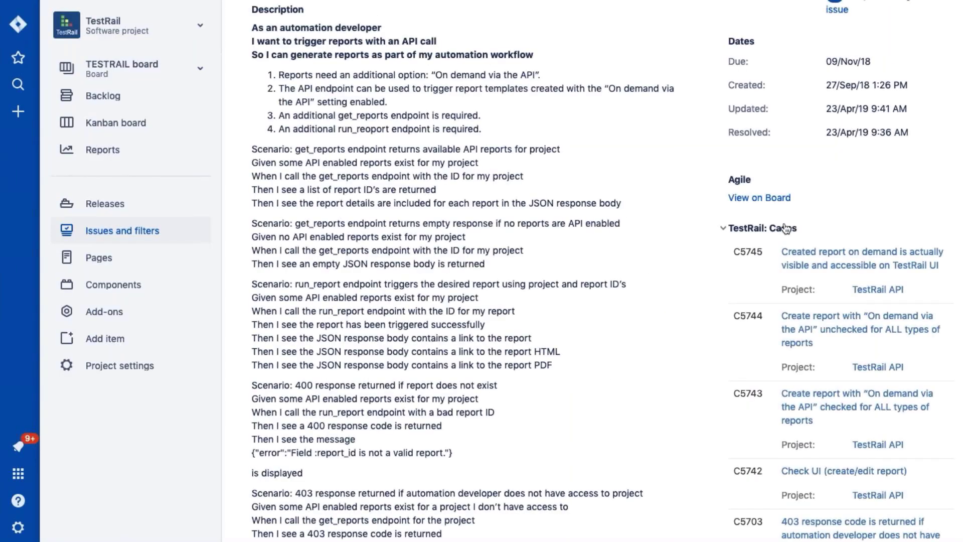
Switch TestRail: Results from For Tests to For Cases and expand the T137040 and first T137035 results
left_click(750, 228)
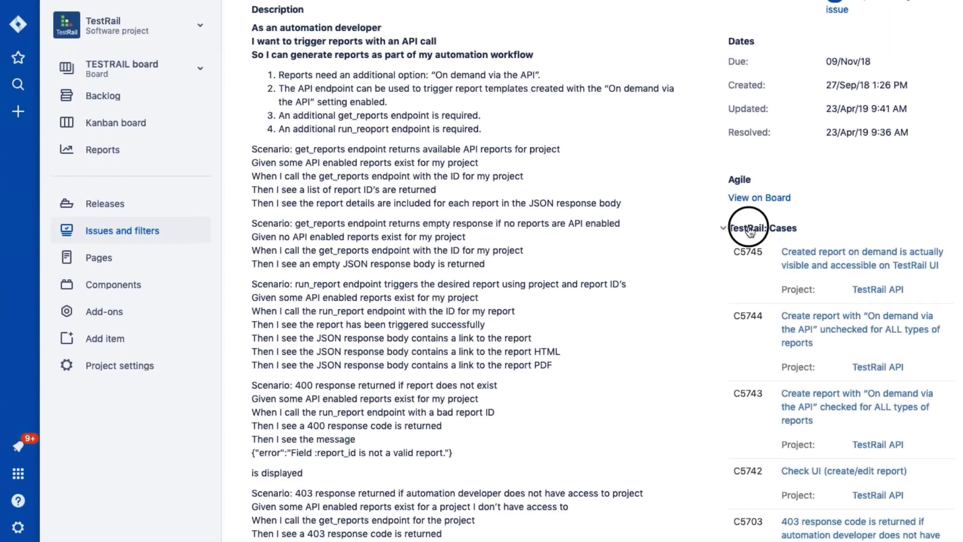
left_click(749, 229)
scroll(750, 232, "down", 2)
scroll(750, 231, "down", 3)
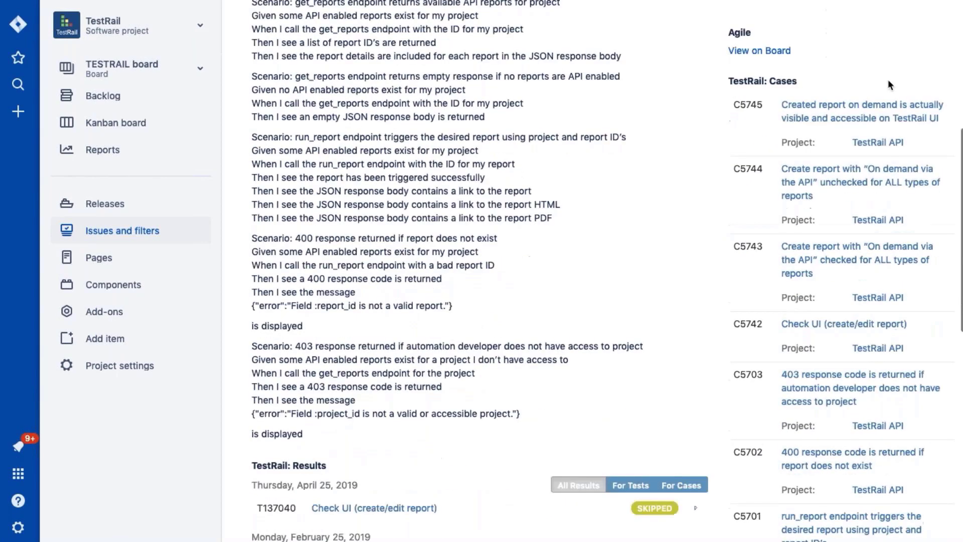
scroll(856, 384, "down", 1)
scroll(857, 384, "down", 5)
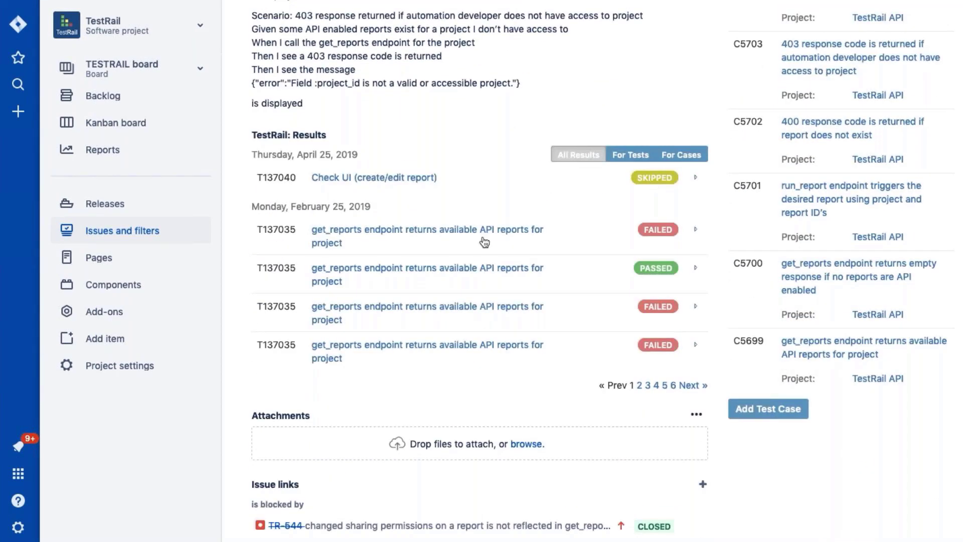
left_click(632, 156)
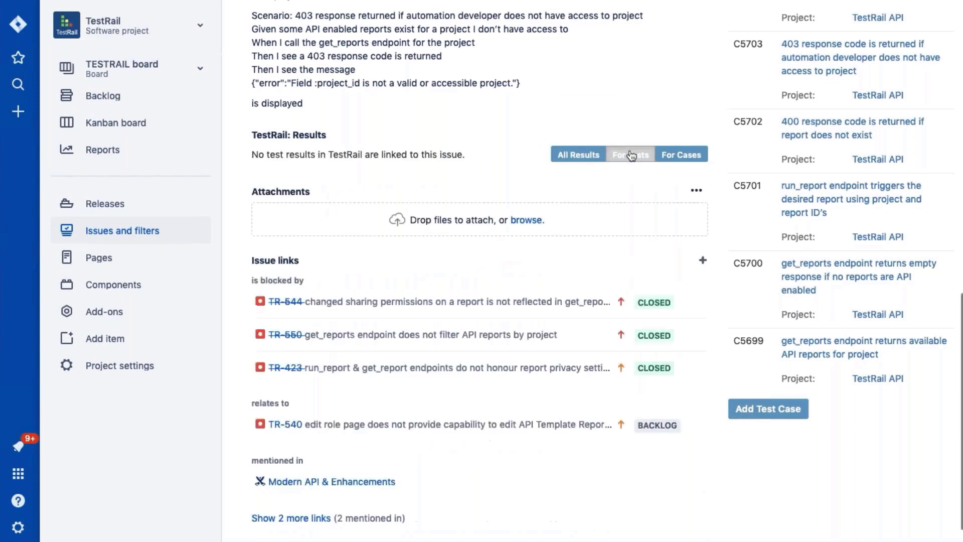
left_click(691, 156)
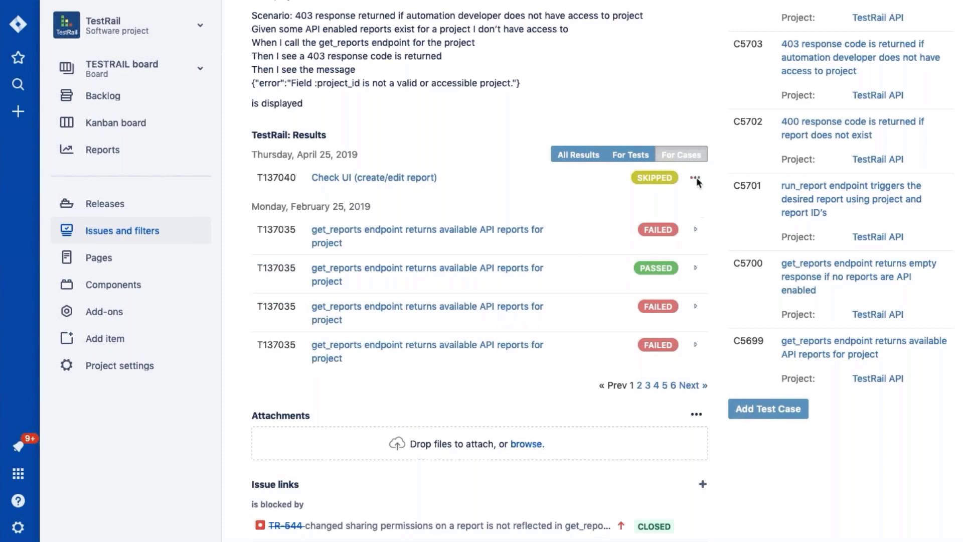
left_click(696, 177)
left_click(694, 327)
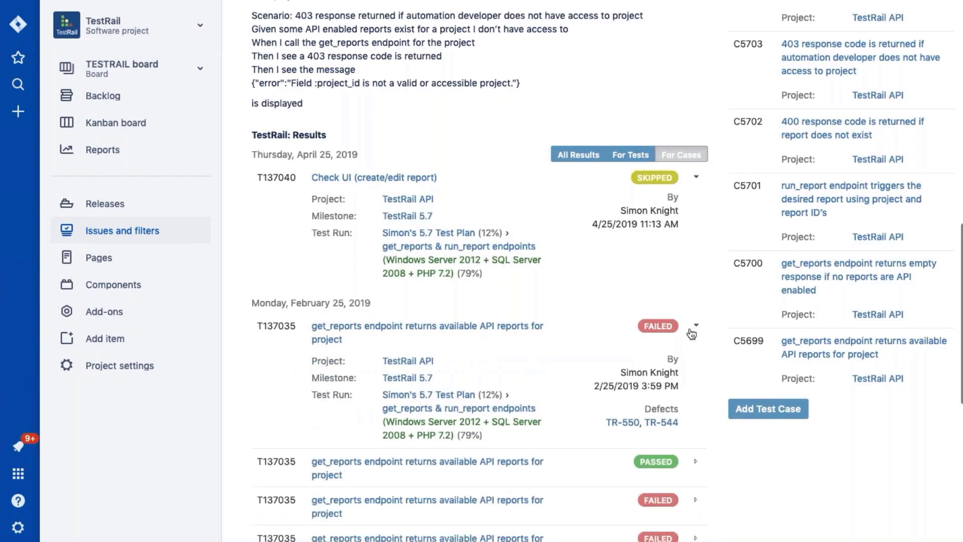
scroll(692, 333, "down", 3)
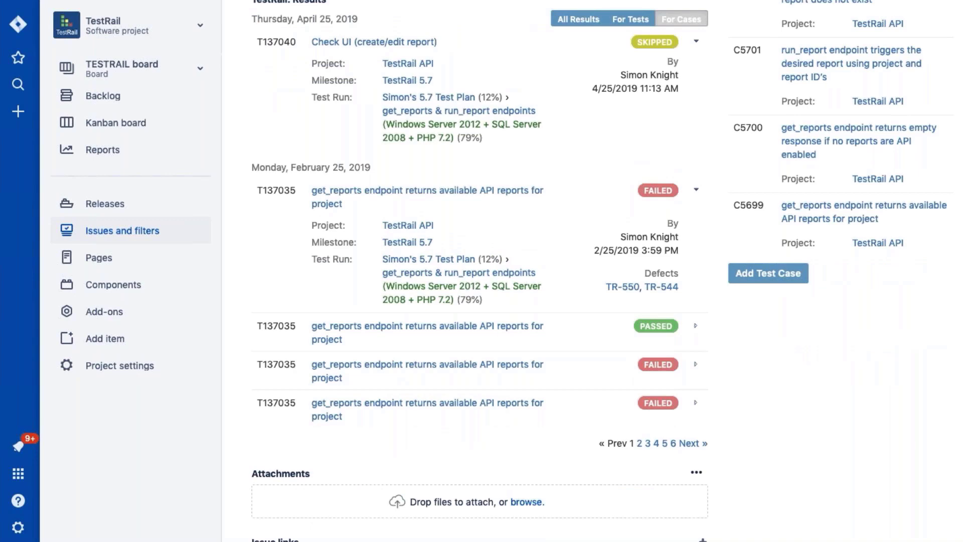
scroll(497, 288, "up", 10)
scroll(497, 288, "down", 5)
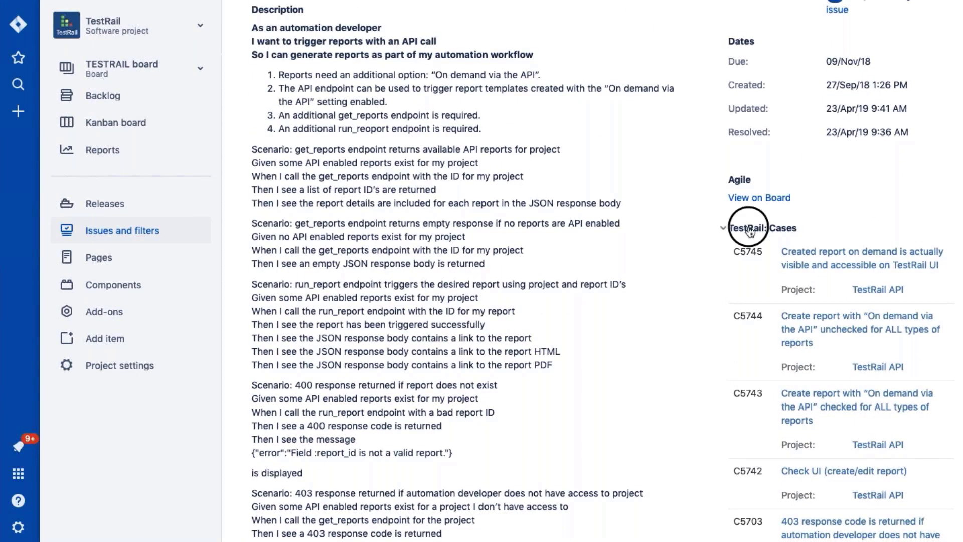
Repeat the For Tests / For Cases toggle and expand the first failed T137035 result again
left_click(751, 229)
left_click(750, 229)
scroll(803, 211, "down", 3)
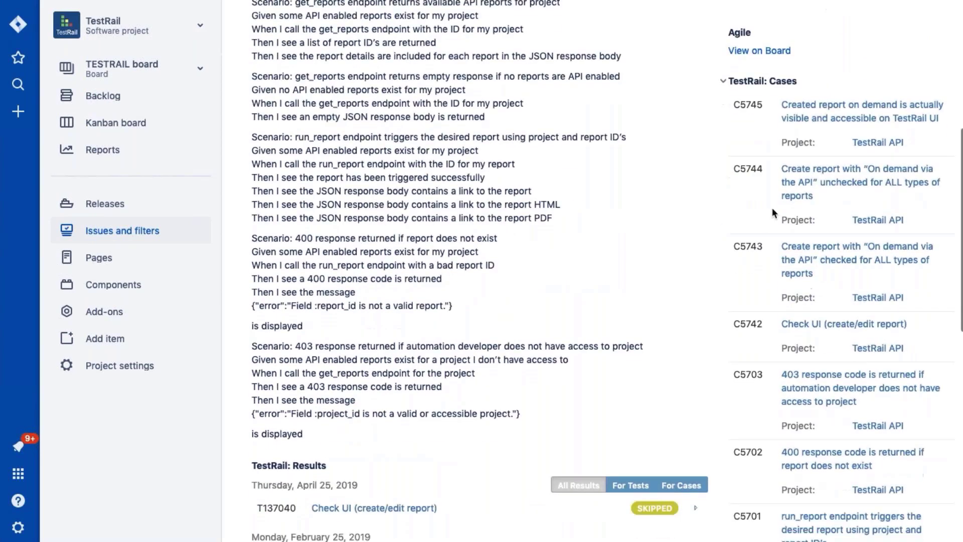
scroll(854, 378, "down", 6)
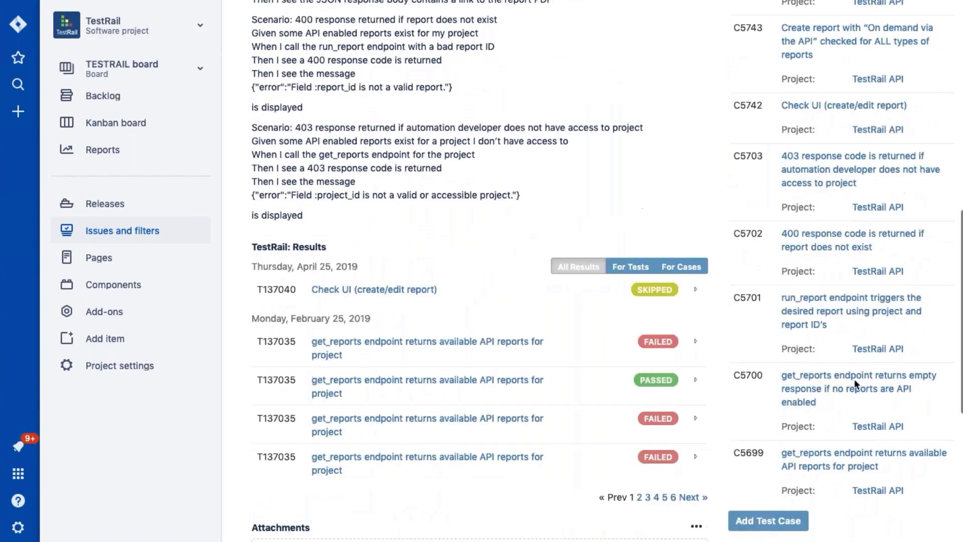
scroll(854, 379, "down", 1)
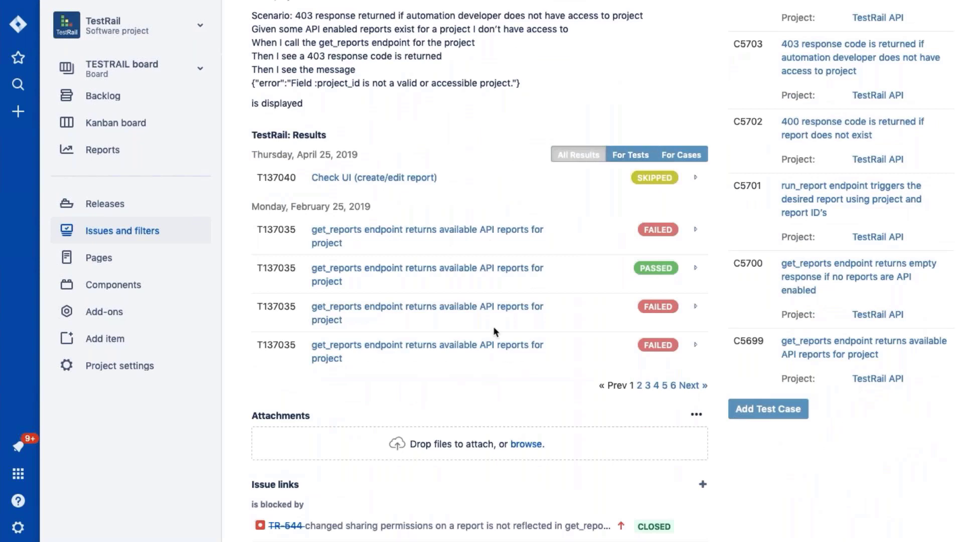
left_click(631, 155)
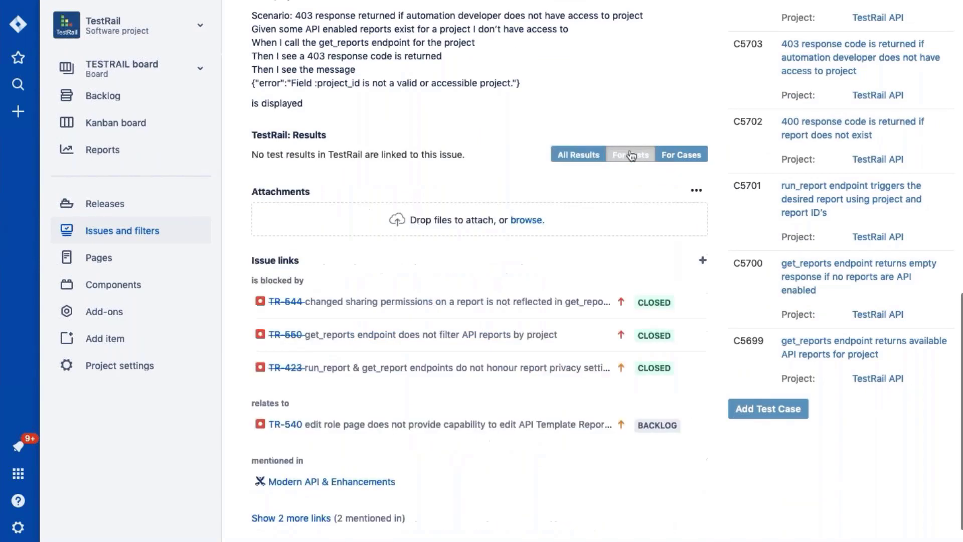
left_click(682, 154)
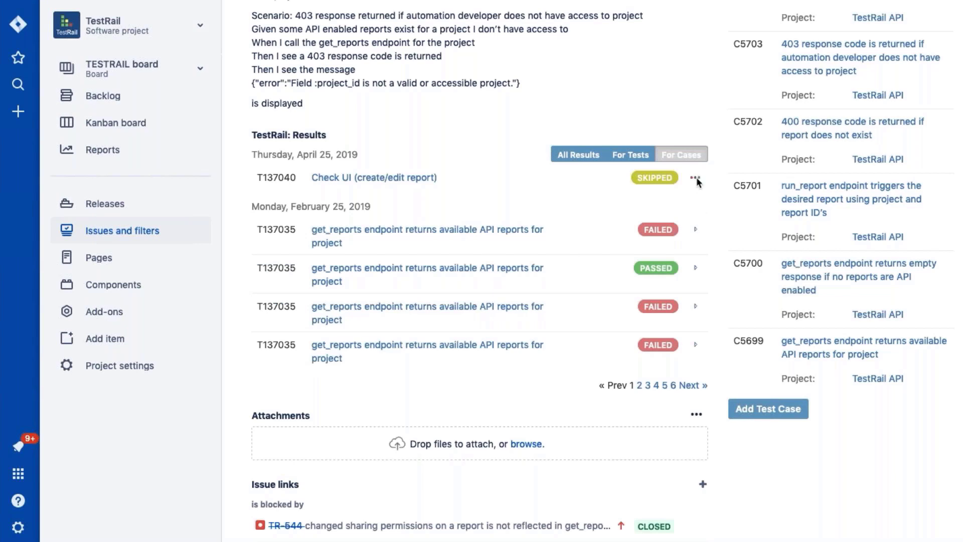
left_click(695, 326)
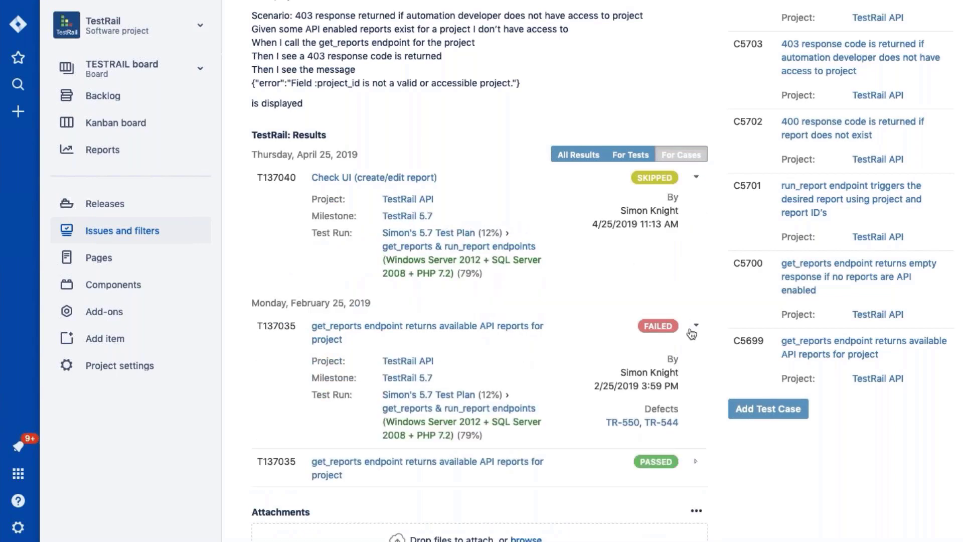
scroll(691, 334, "down", 5)
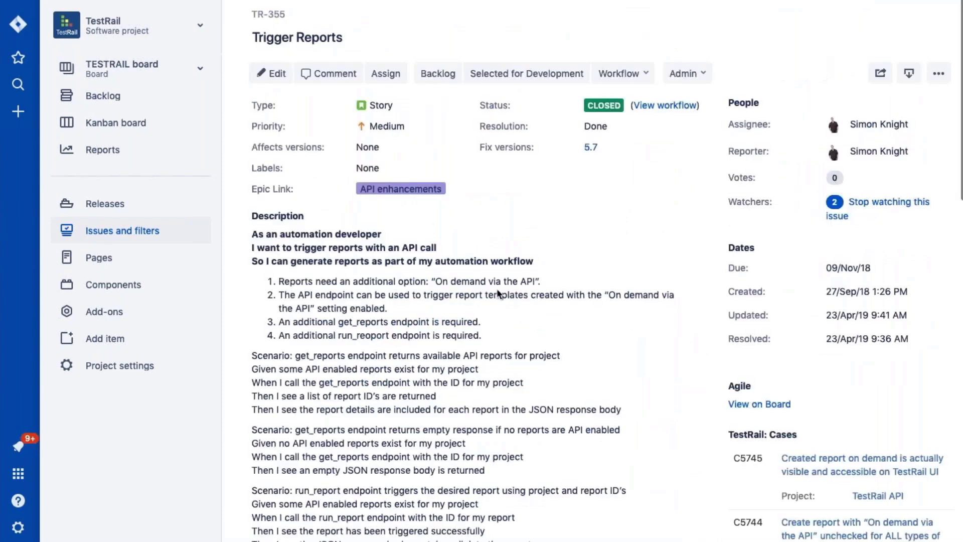
scroll(497, 288, "down", 4)
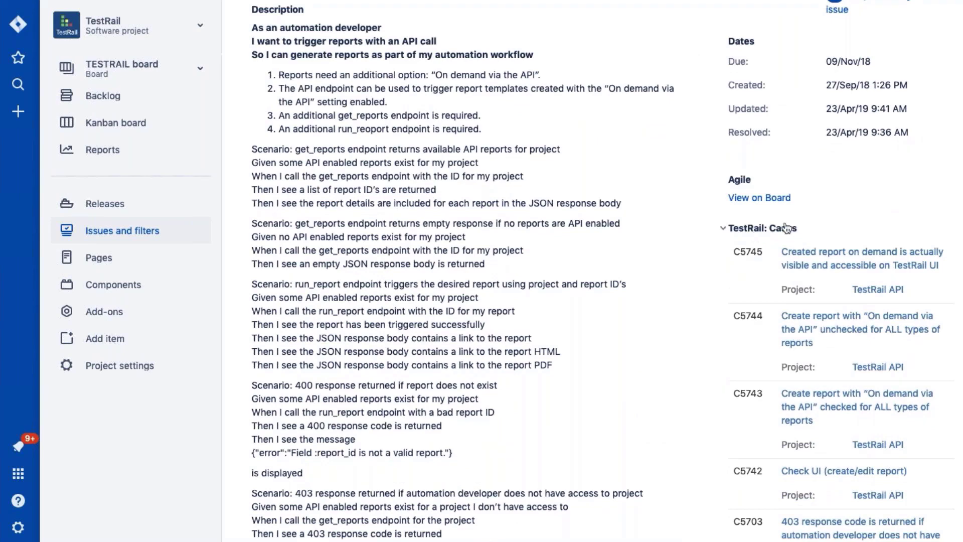
Show results For Cases once more and expand the Check UI and first get_reports run details
left_click(750, 230)
left_click(750, 230)
scroll(887, 145, "down", 3)
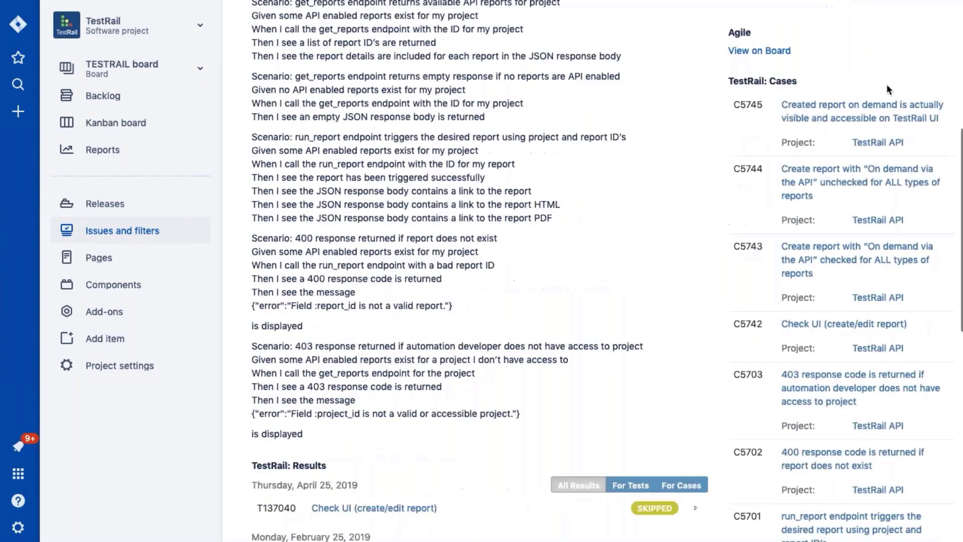
scroll(856, 385, "down", 2)
scroll(856, 385, "down", 6)
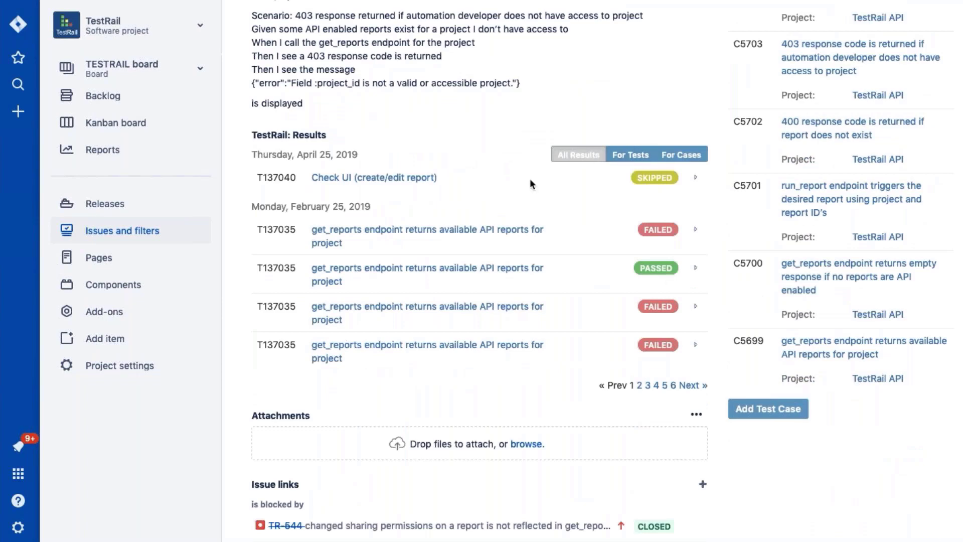
left_click(631, 155)
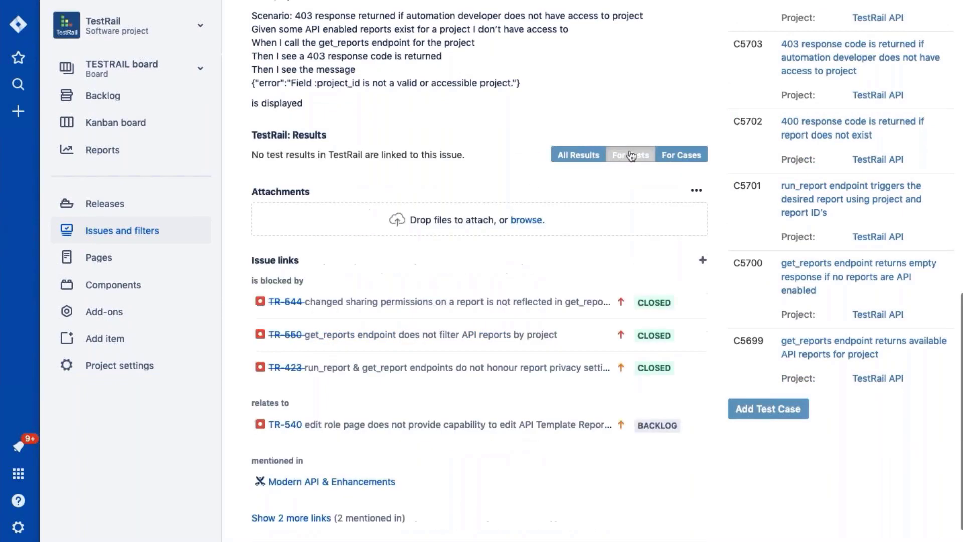
left_click(692, 156)
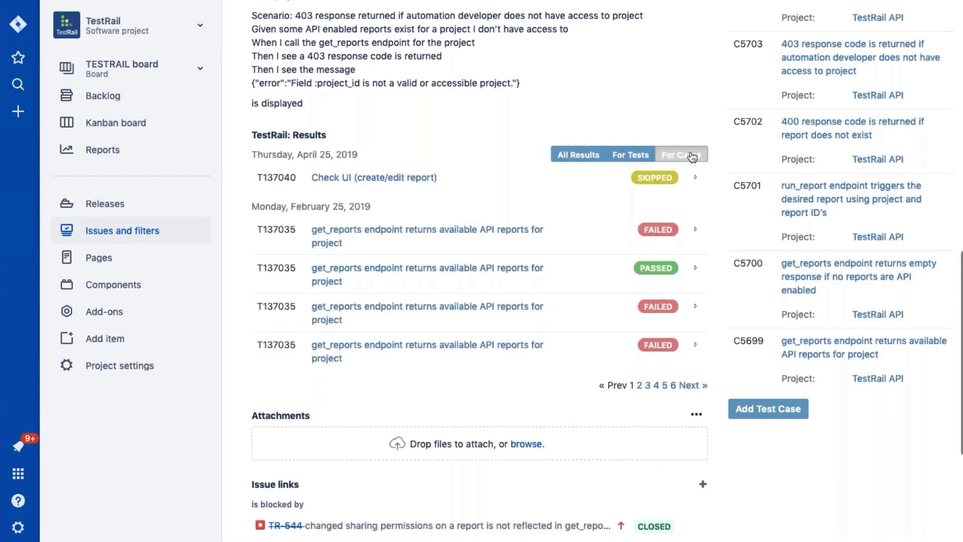
left_click(696, 177)
left_click(693, 329)
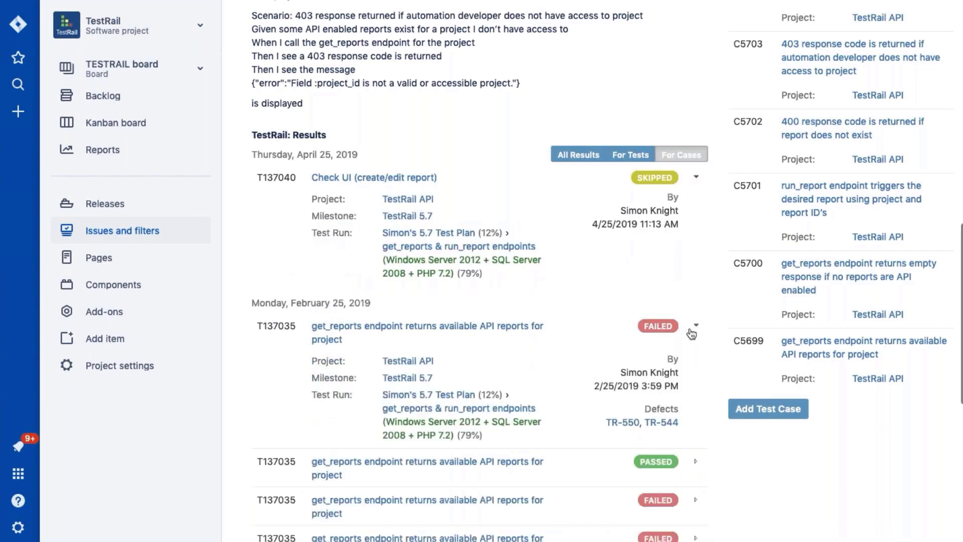
scroll(692, 334, "down", 5)
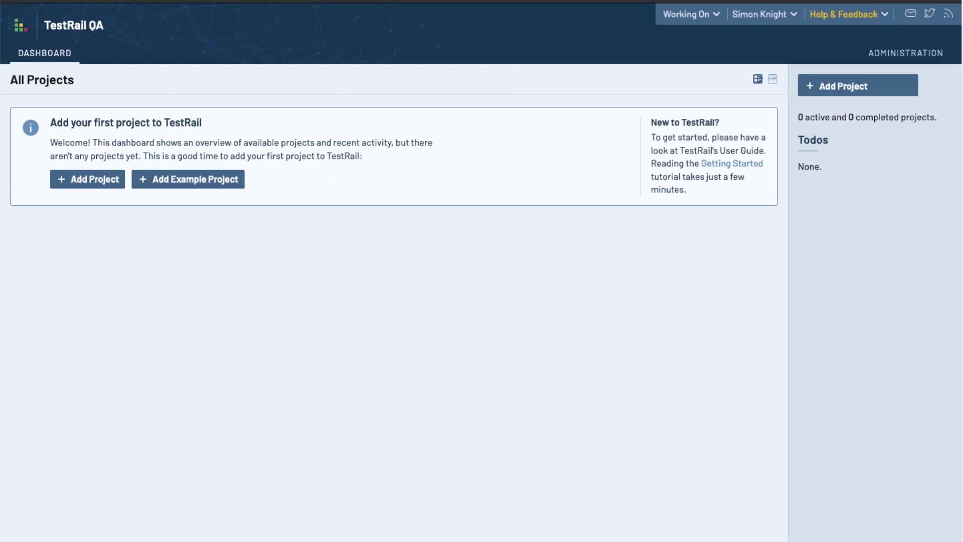
Add a project named 'My First Project' with the single-repository option and save it
left_click(98, 182)
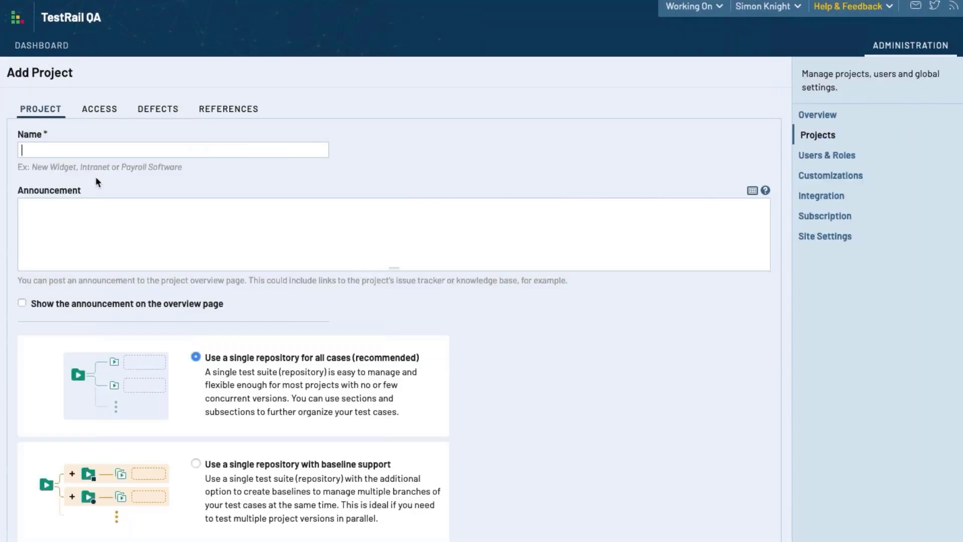
type("My")
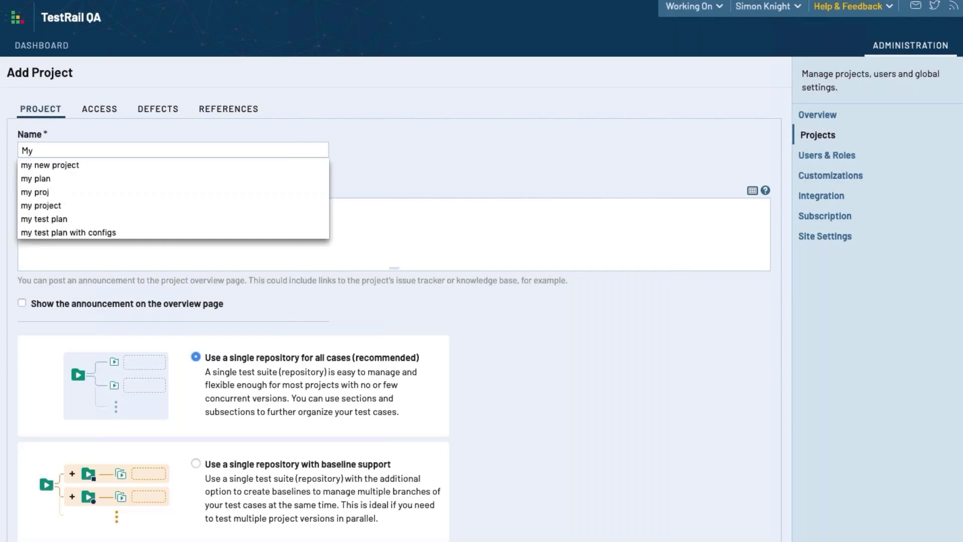
type(" First Project")
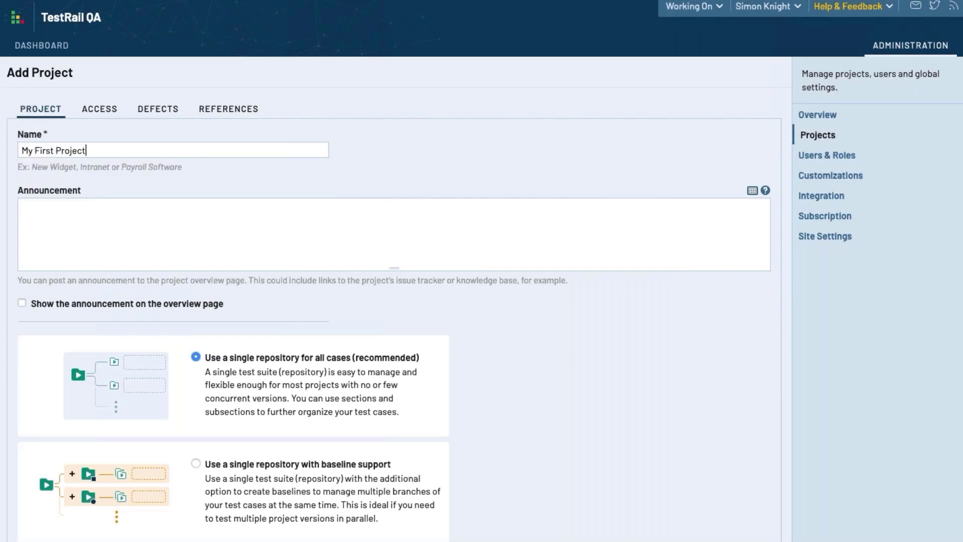
scroll(251, 219, "down", 3)
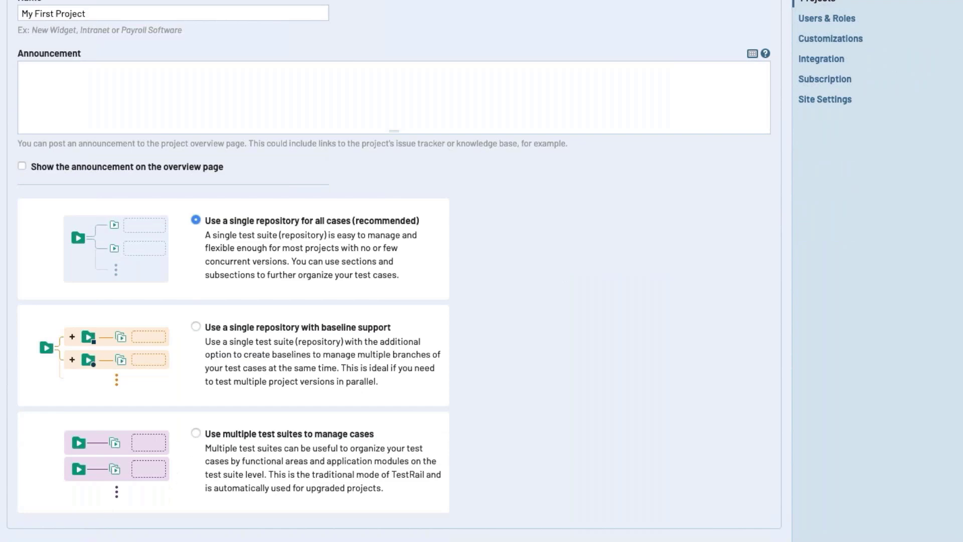
left_click(291, 537)
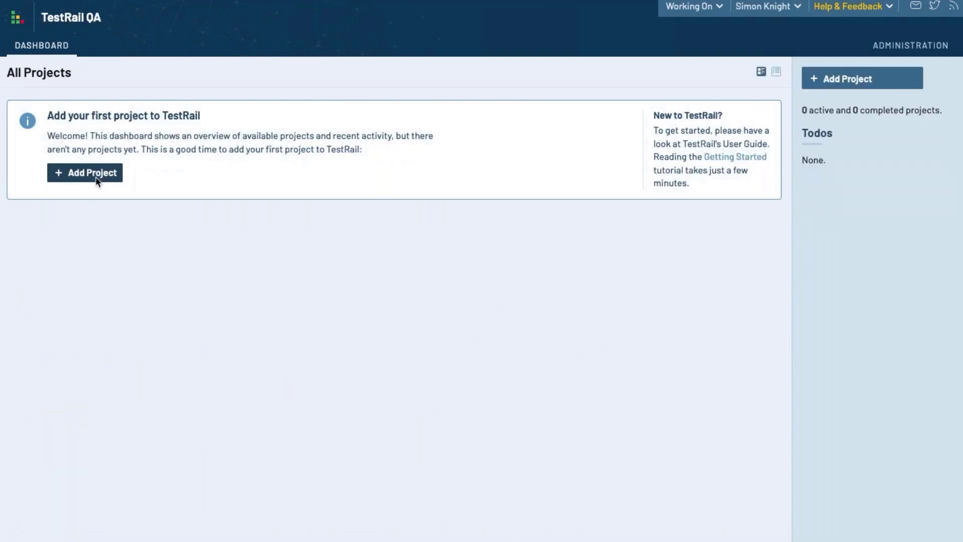
Start two more Add Project forms, typing 'My First Project' then 'My First Proje' and submitting
left_click(90, 173)
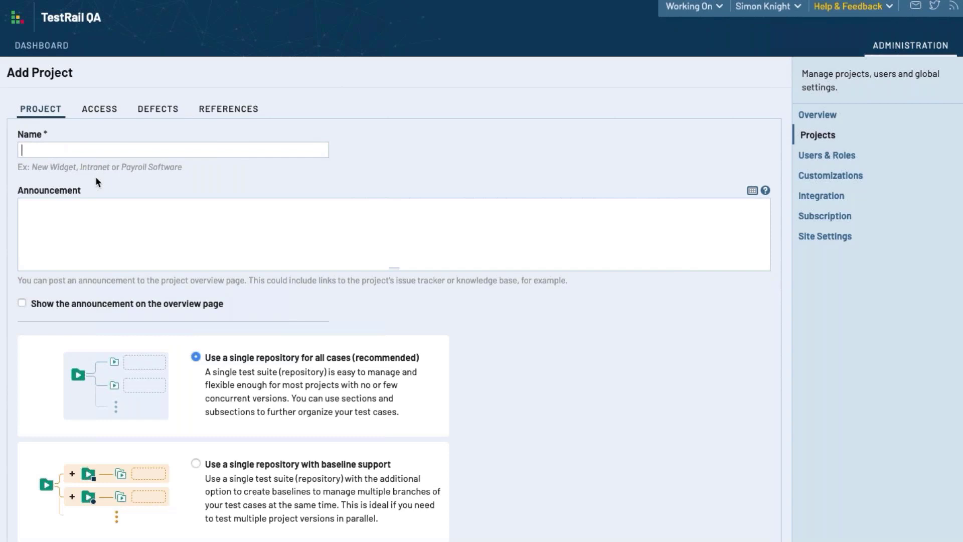
type("My First Project")
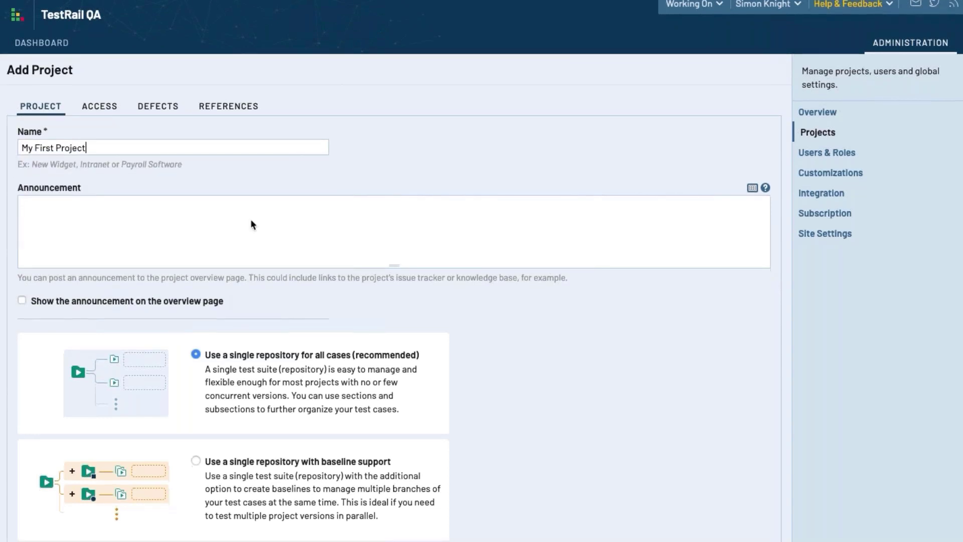
scroll(250, 221, "down", 3)
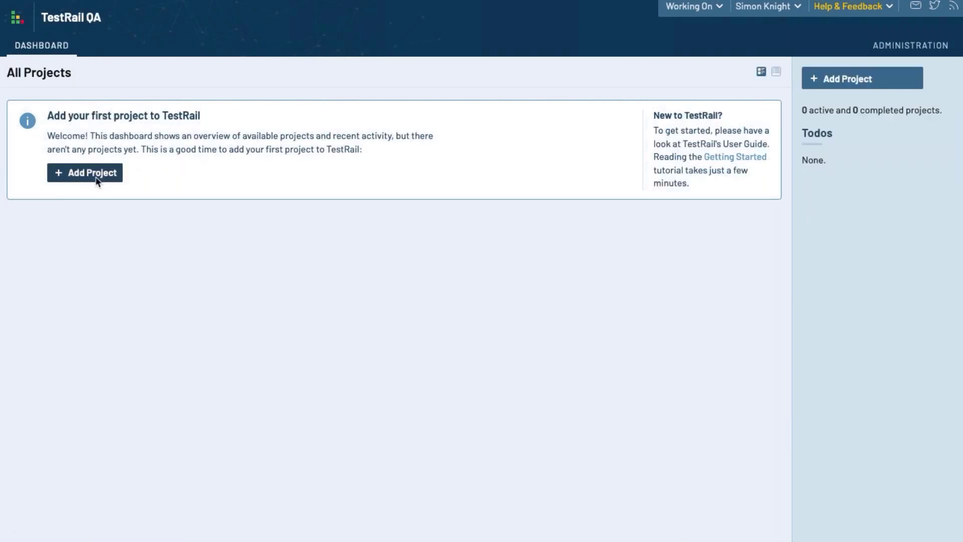
left_click(96, 178)
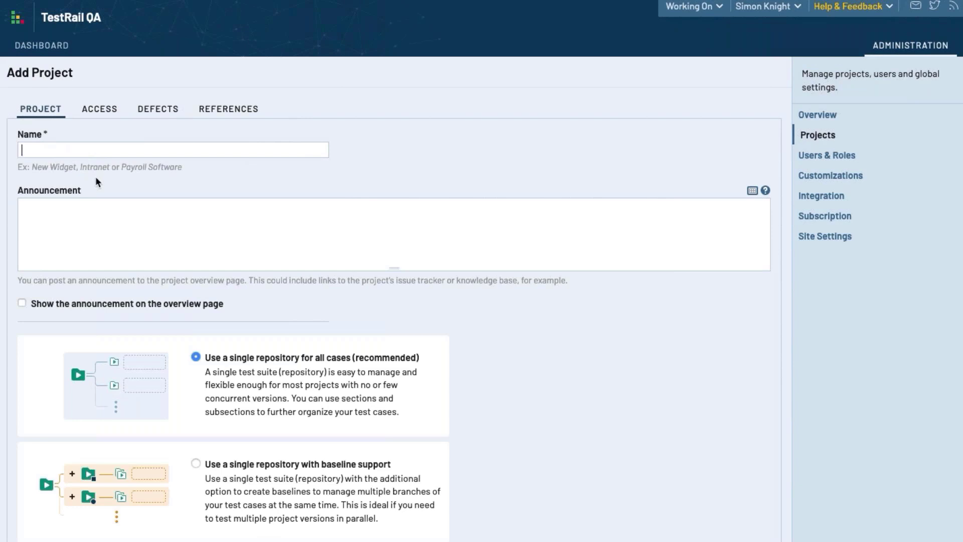
type("My F")
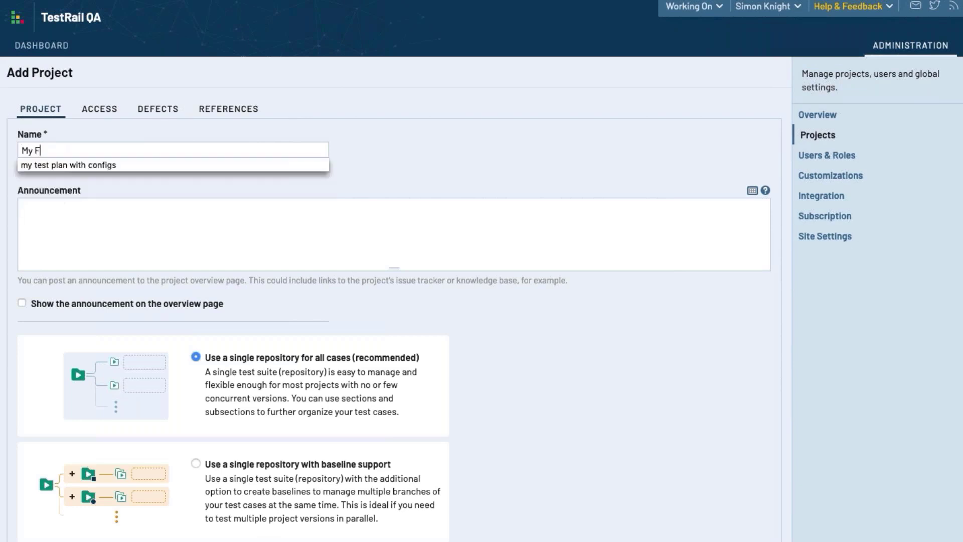
type("irst Project")
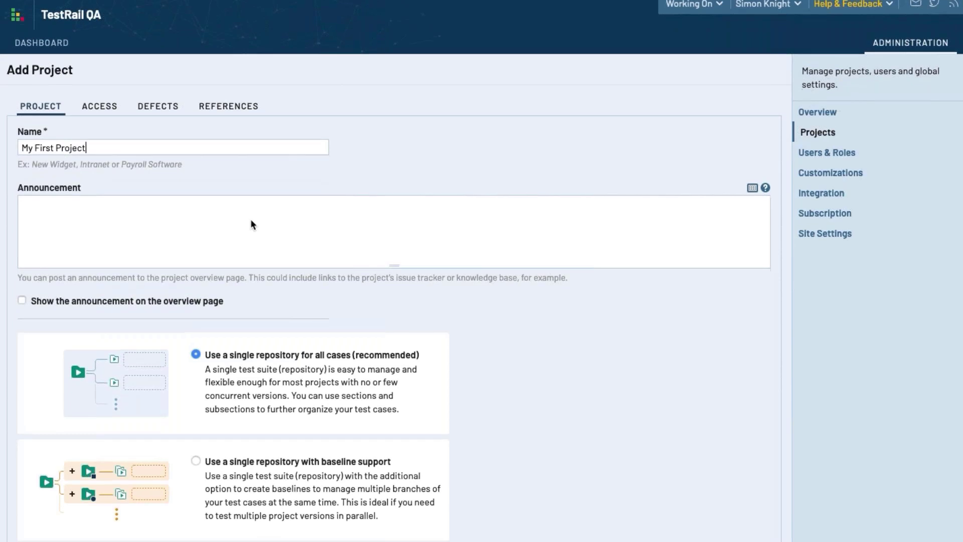
scroll(251, 222, "down", 3)
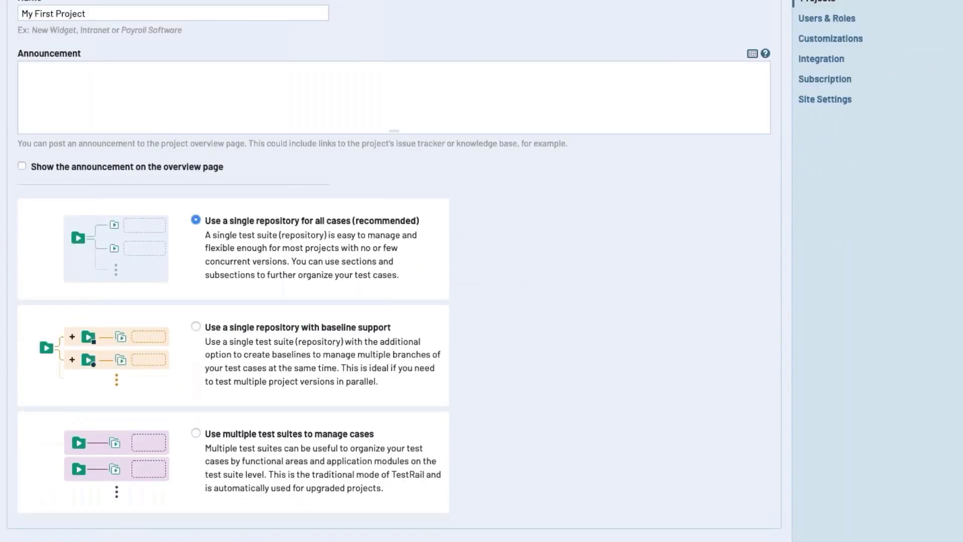
key("Return")
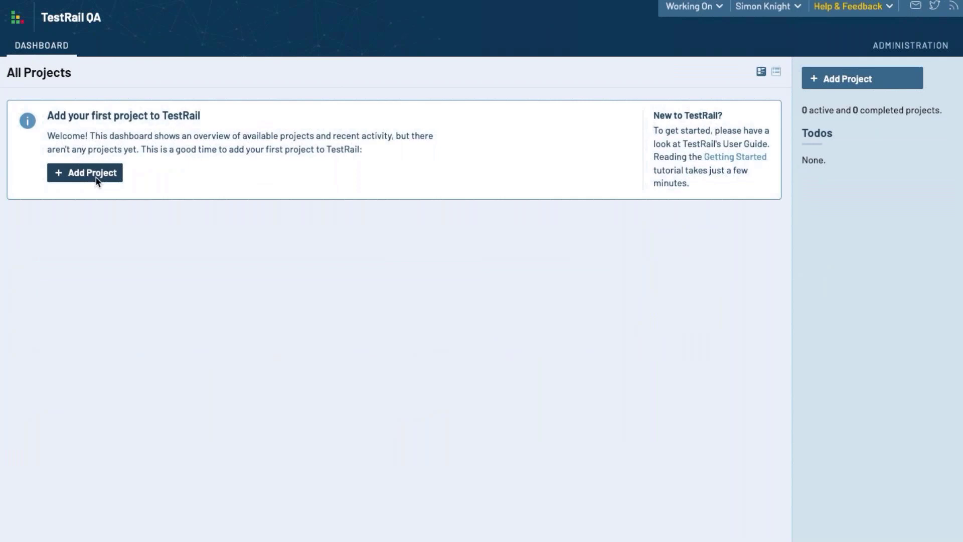
Create the project 'My First Project' once more, submitting the form with Enter
left_click(95, 175)
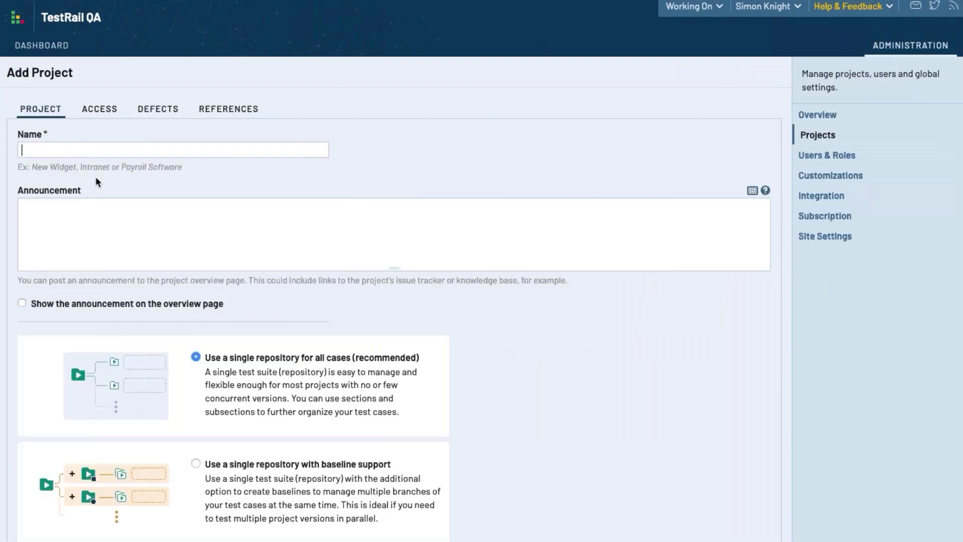
type("My First Project")
scroll(251, 219, "down", 2)
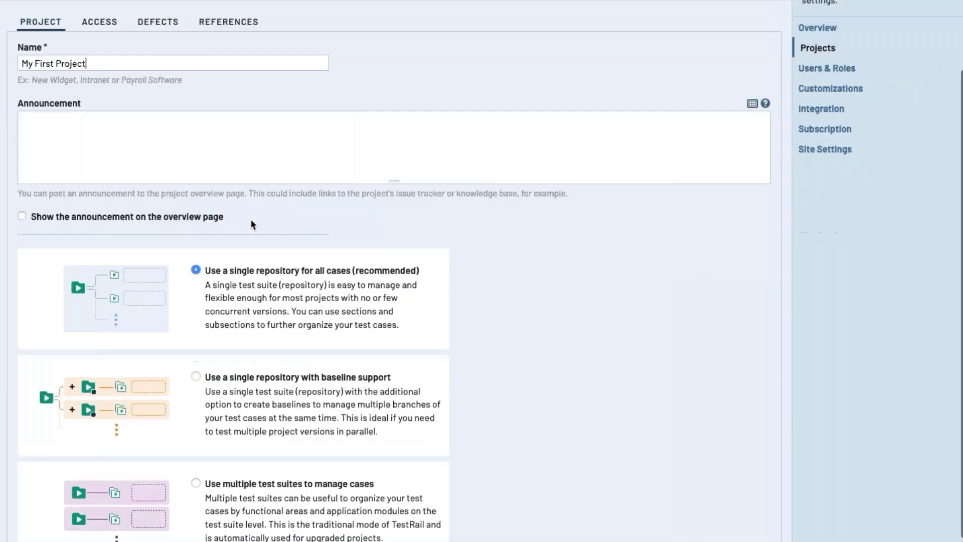
scroll(251, 224, "down", 1)
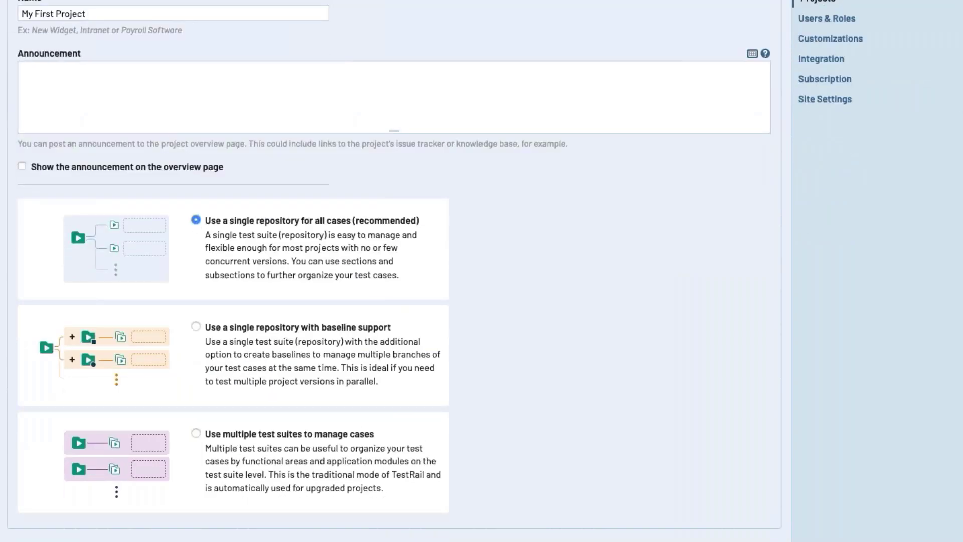
key("Return")
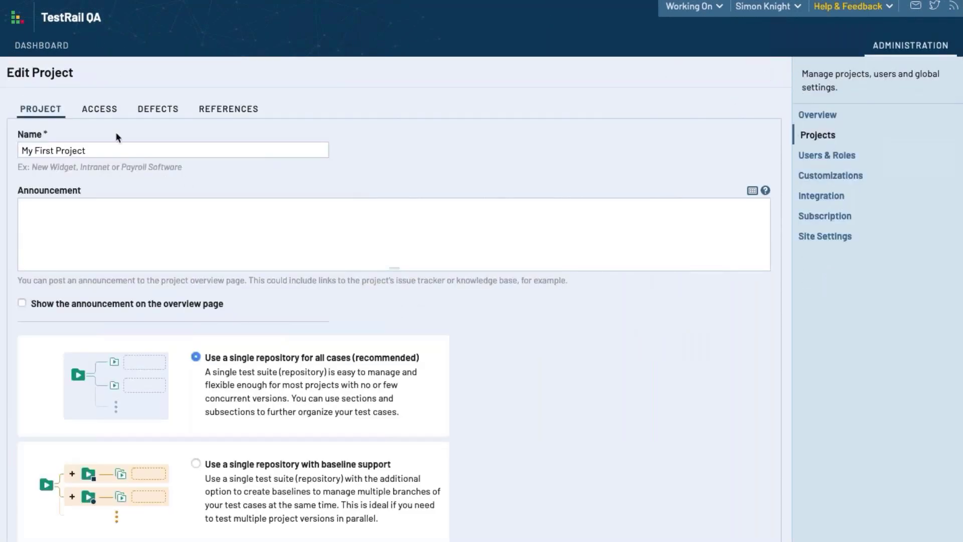
Review My First Project's Default Access and first user's Project Access options, cancelling and reopening the edit form
left_click(103, 110)
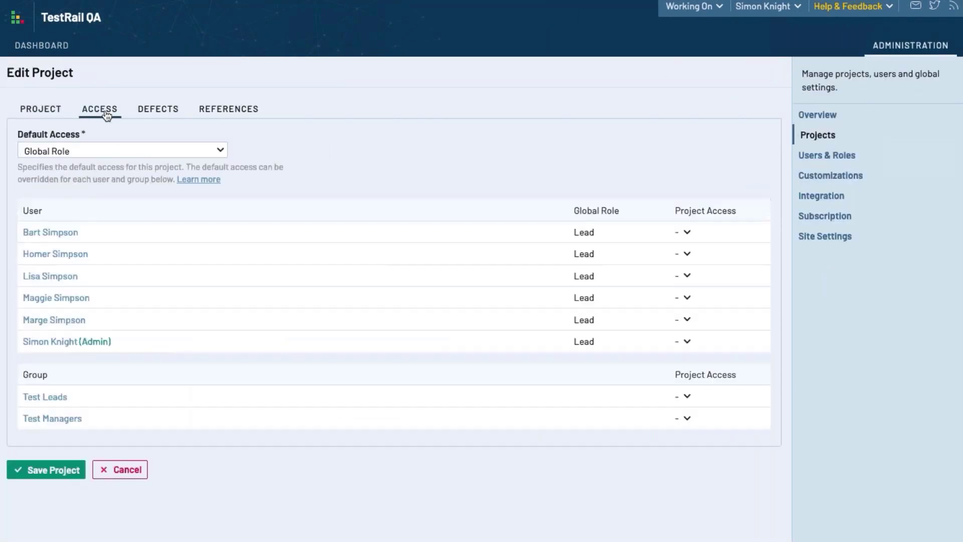
left_click(155, 153)
left_click(365, 147)
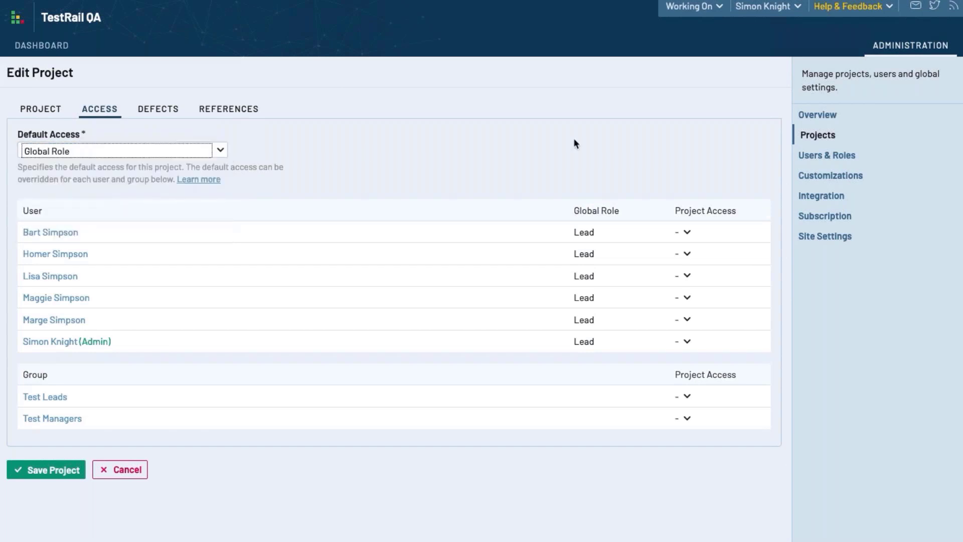
left_click(688, 232)
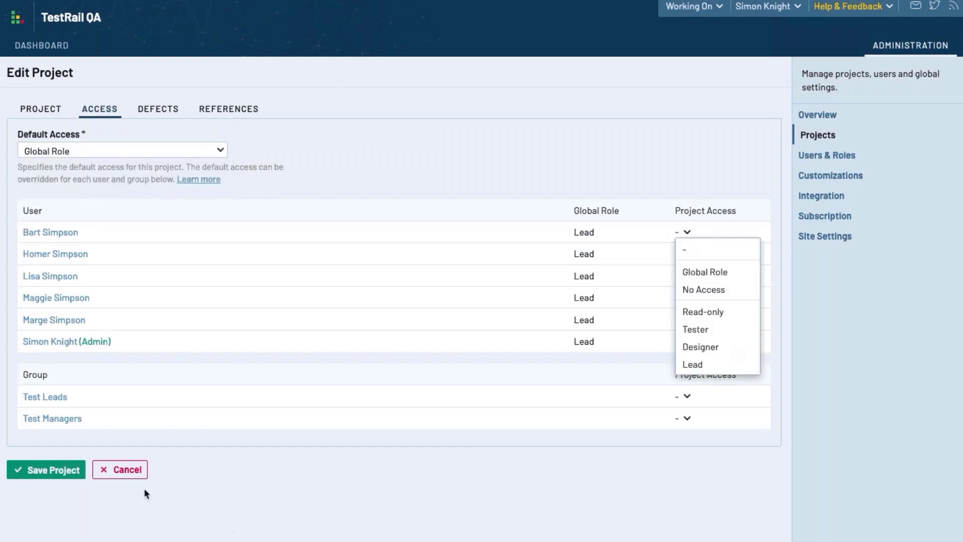
left_click(129, 469)
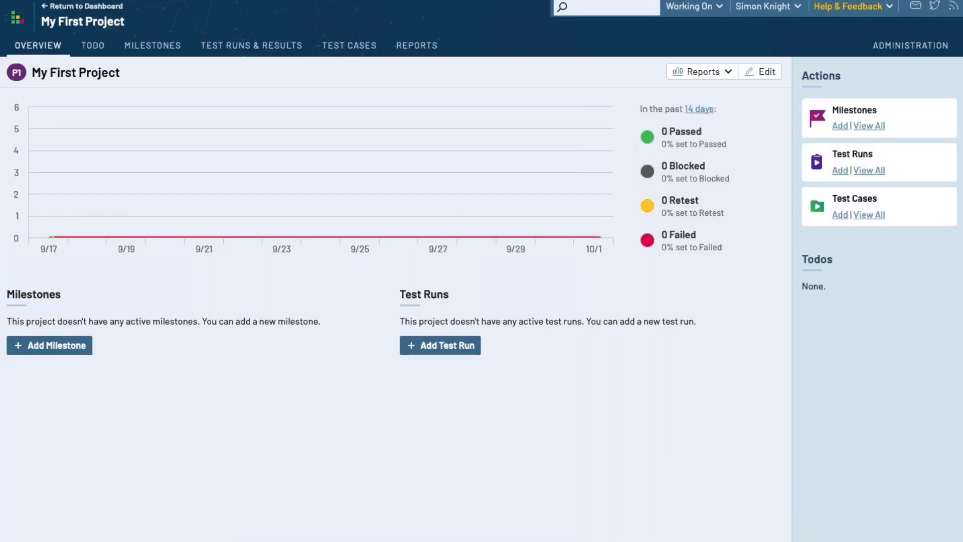
left_click(766, 73)
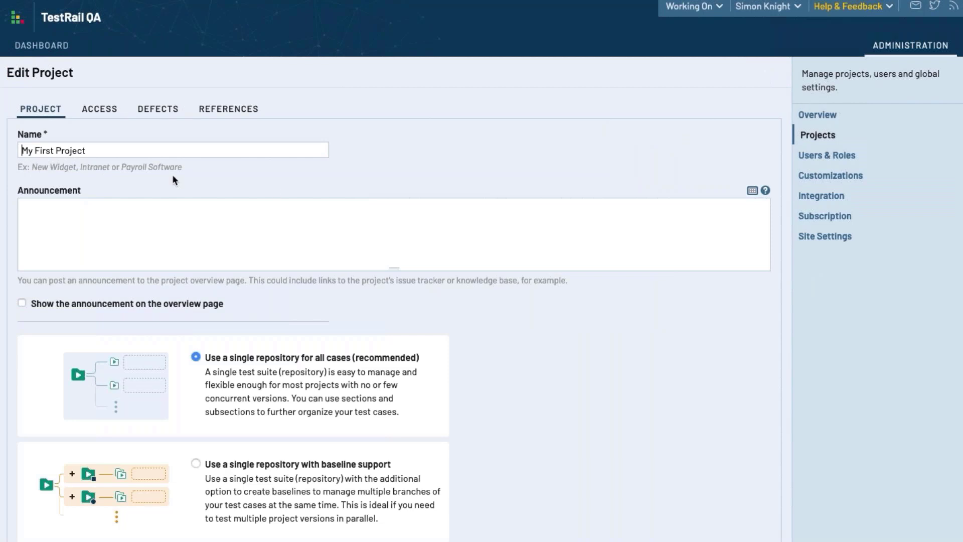
left_click(103, 111)
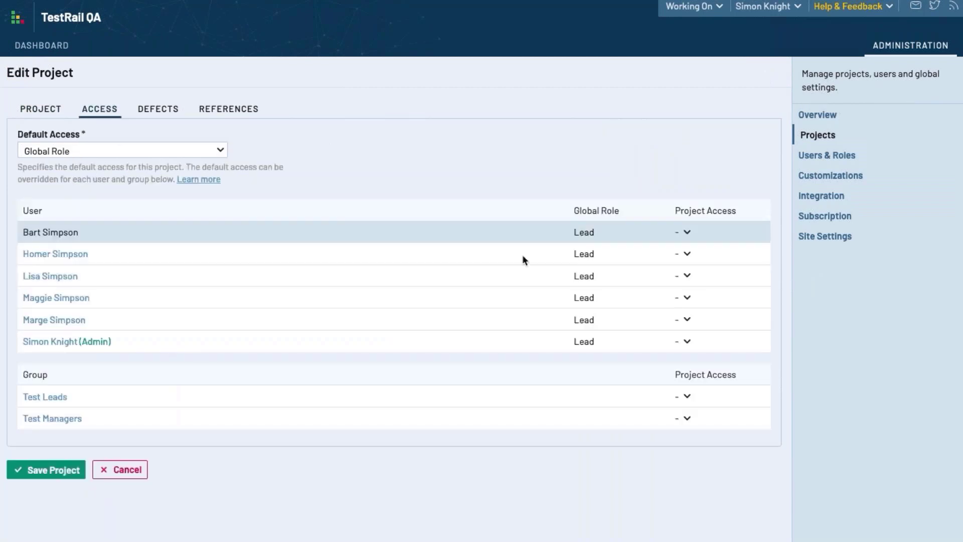
left_click(154, 159)
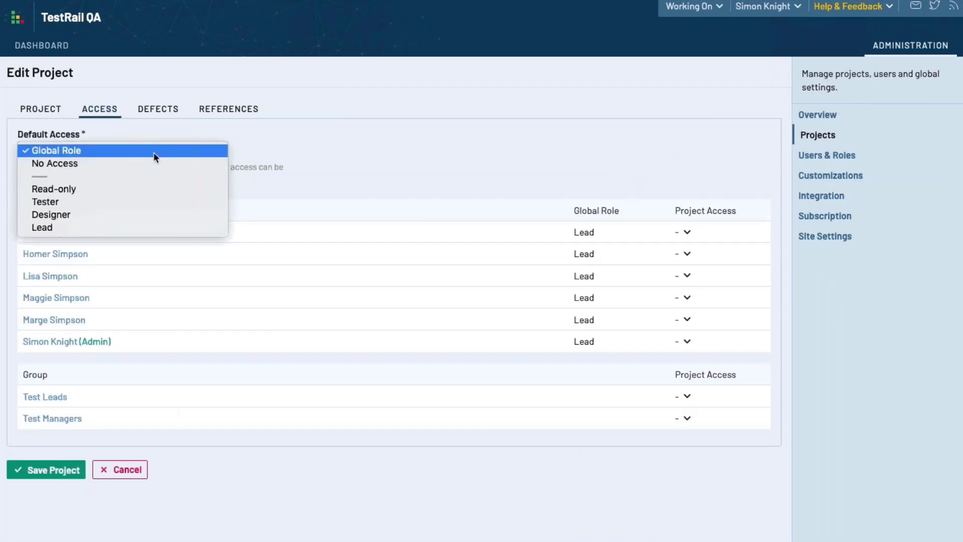
left_click(154, 152)
left_click(687, 232)
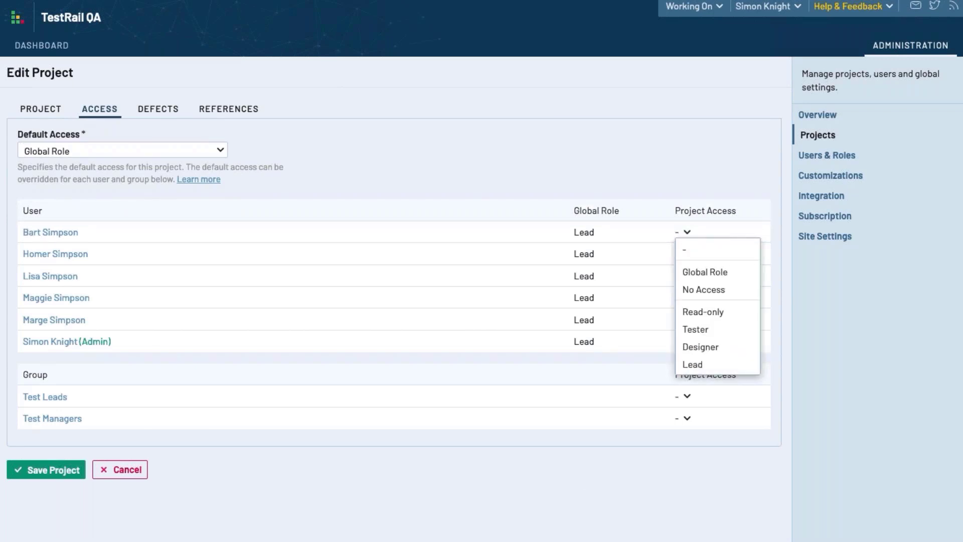
left_click(128, 464)
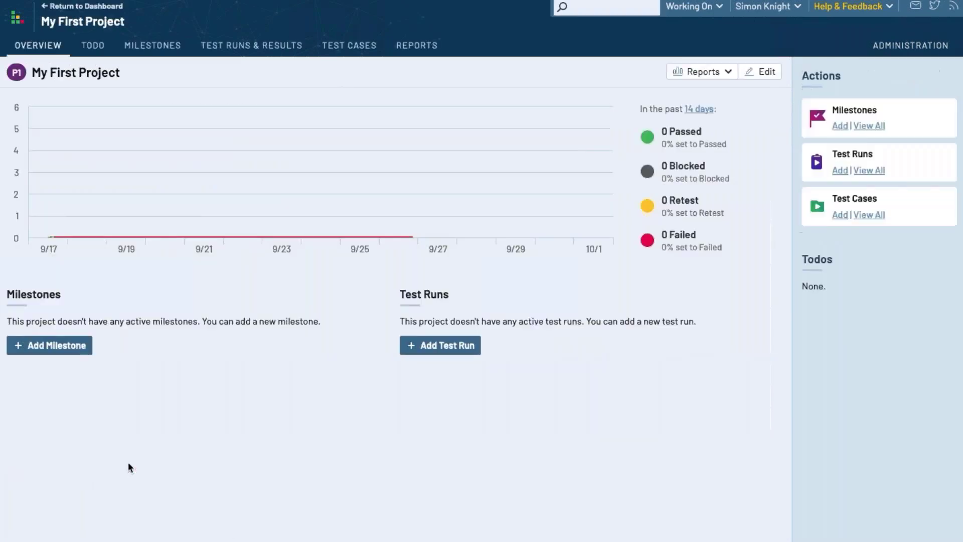
Recheck the Access tab, keeping Default Access as Global Role and viewing the first user's Project Access choices
left_click(767, 73)
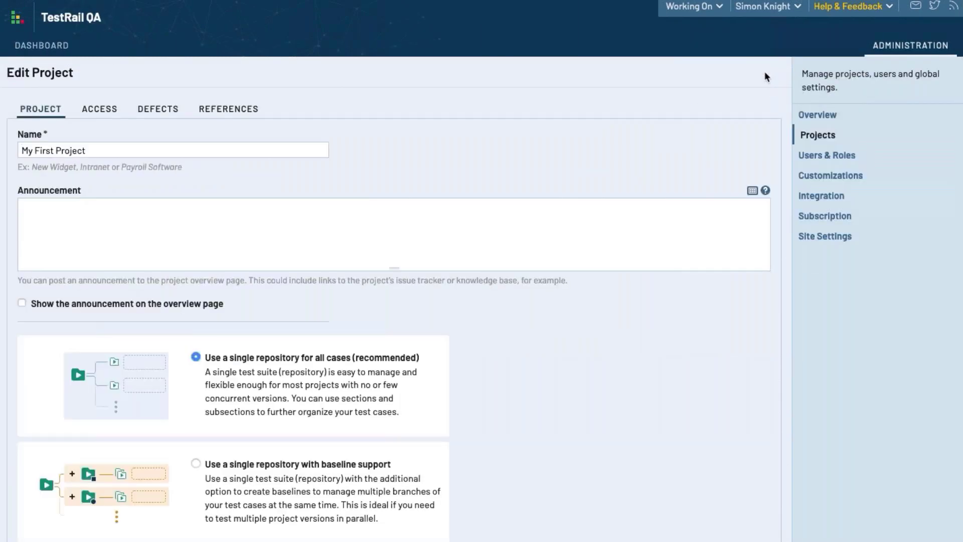
left_click(106, 114)
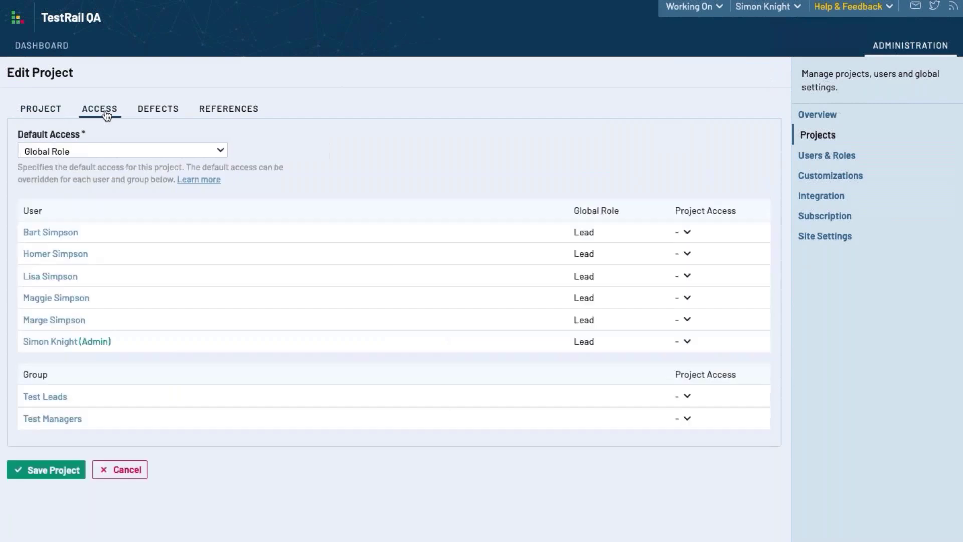
left_click(155, 153)
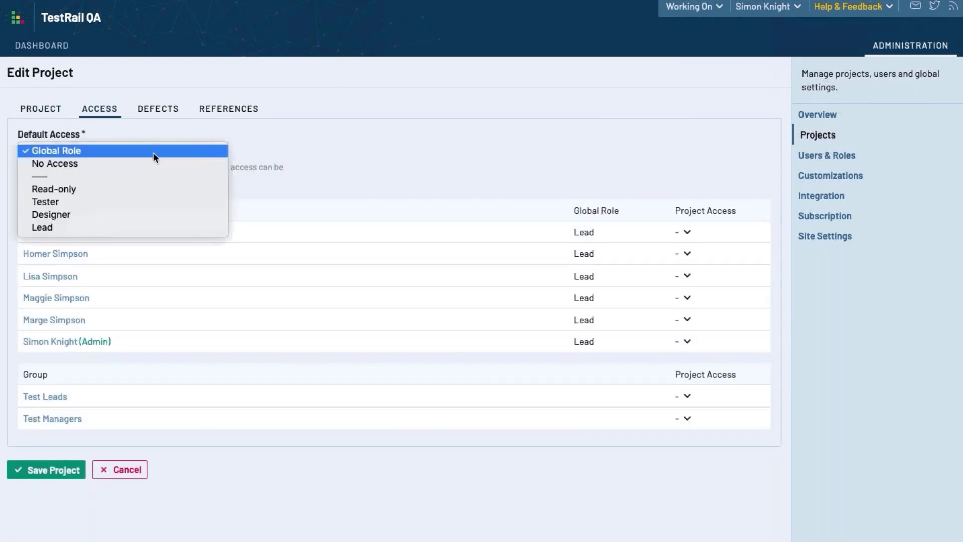
left_click(154, 153)
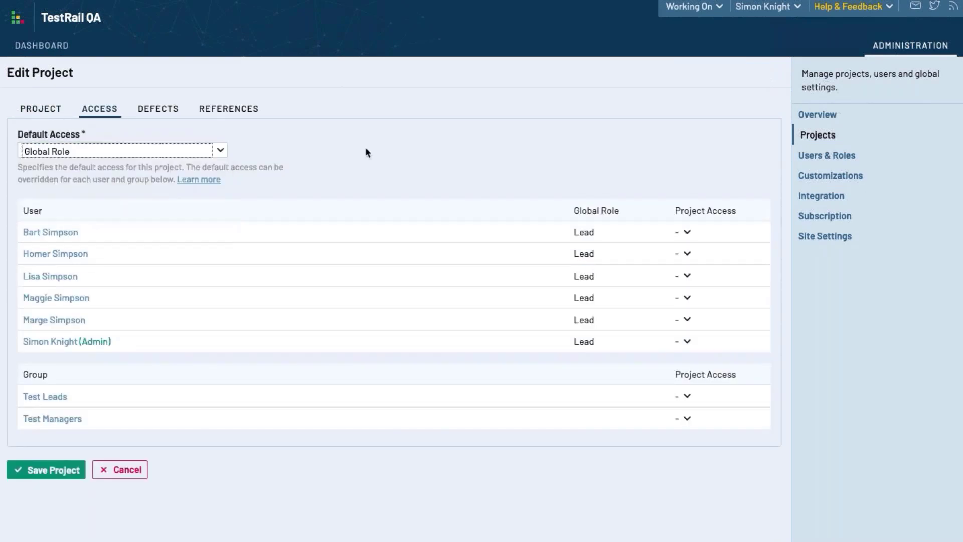
left_click(688, 234)
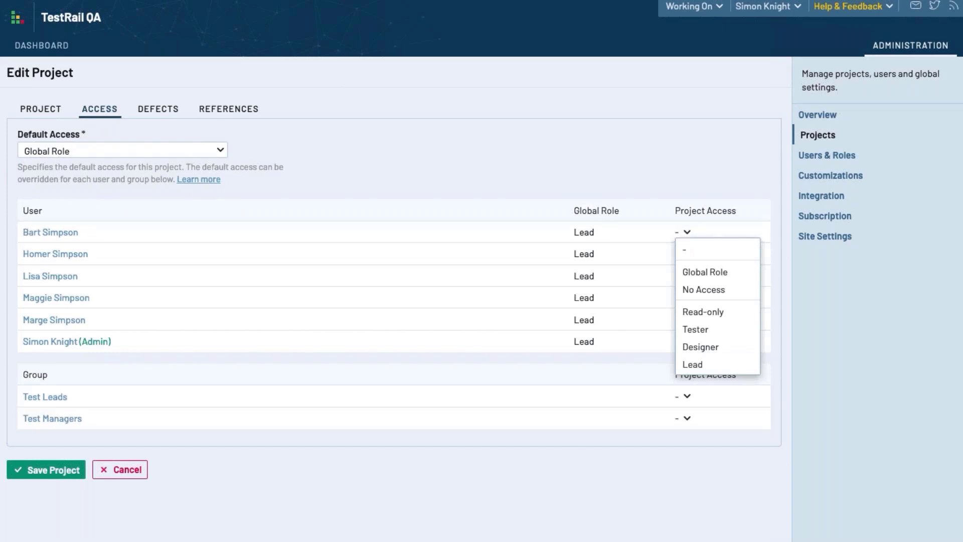
left_click(129, 469)
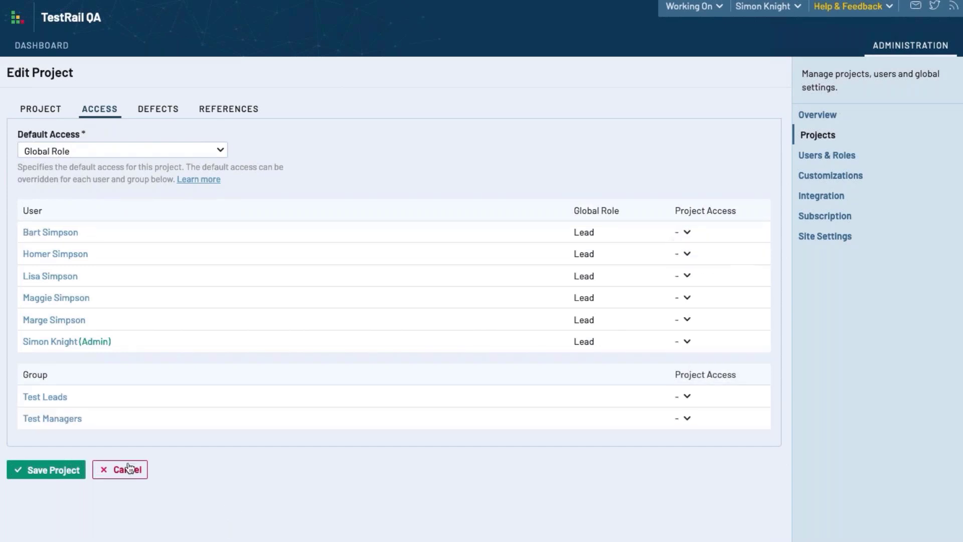
left_click(129, 469)
left_click(767, 74)
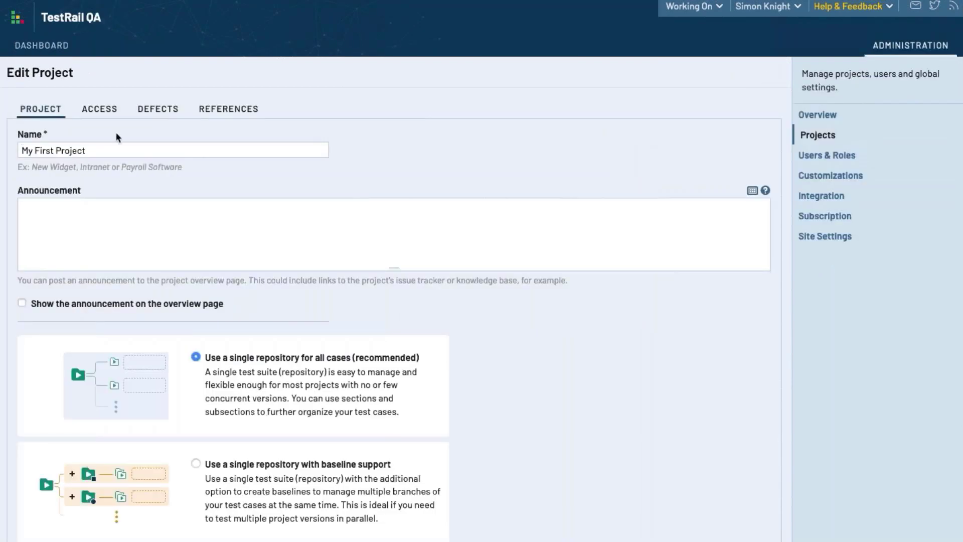
left_click(103, 113)
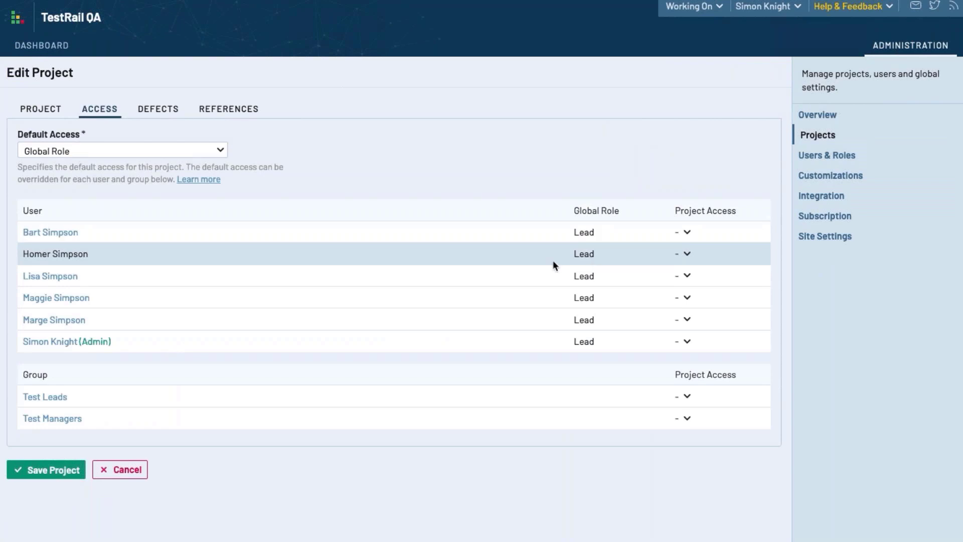
left_click(155, 152)
left_click(367, 153)
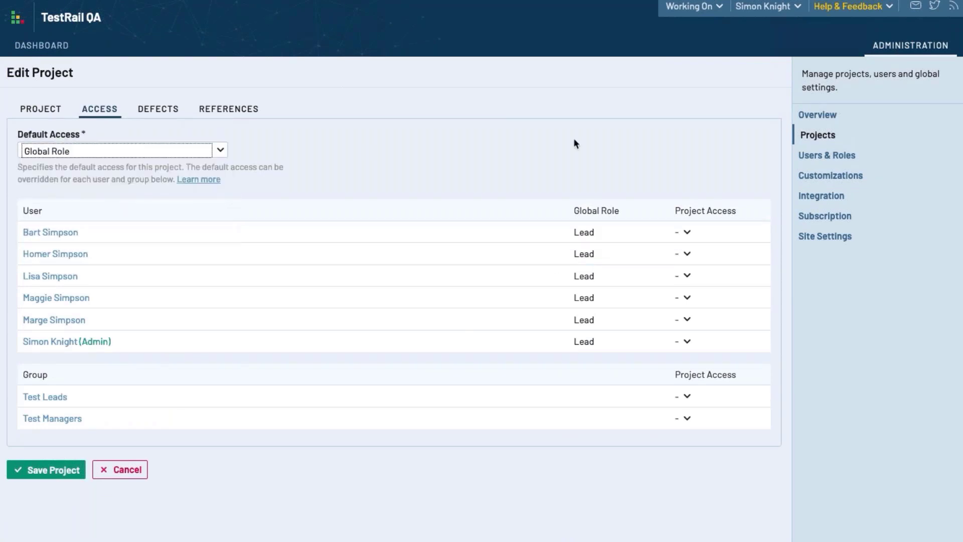
left_click(687, 234)
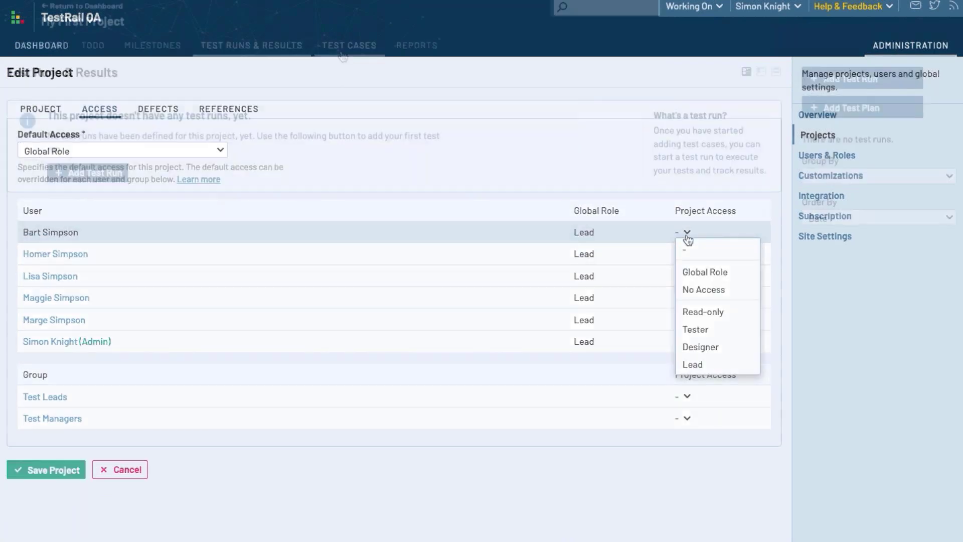
Browse My First Project's Overview, Todo, Milestones, Test Runs & Results, Test Cases and Reports pages
left_click(345, 48)
left_click(414, 51)
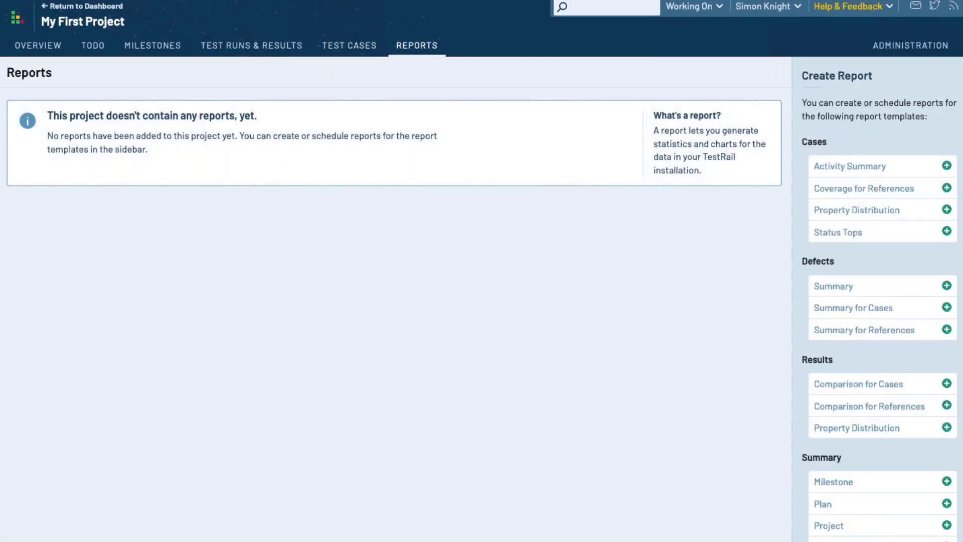
left_click(37, 45)
left_click(93, 48)
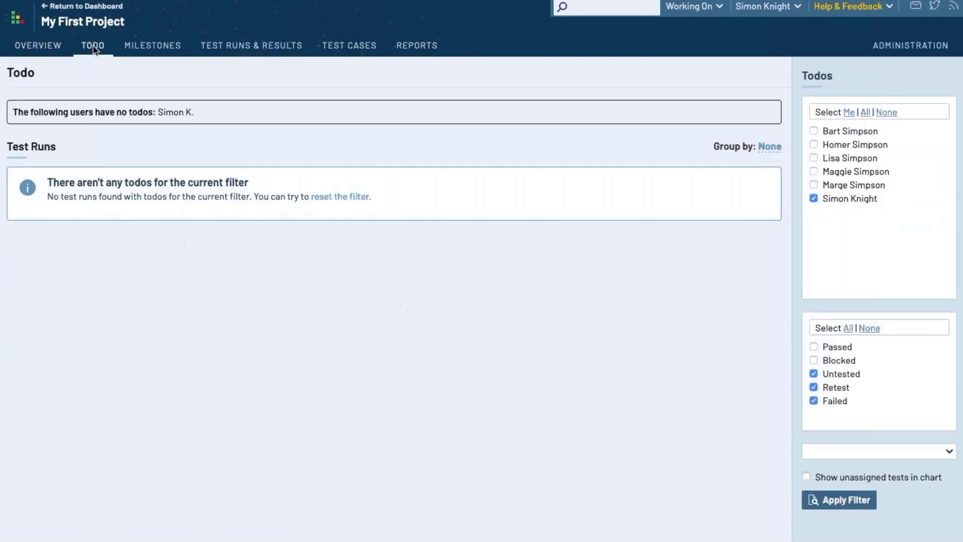
left_click(153, 48)
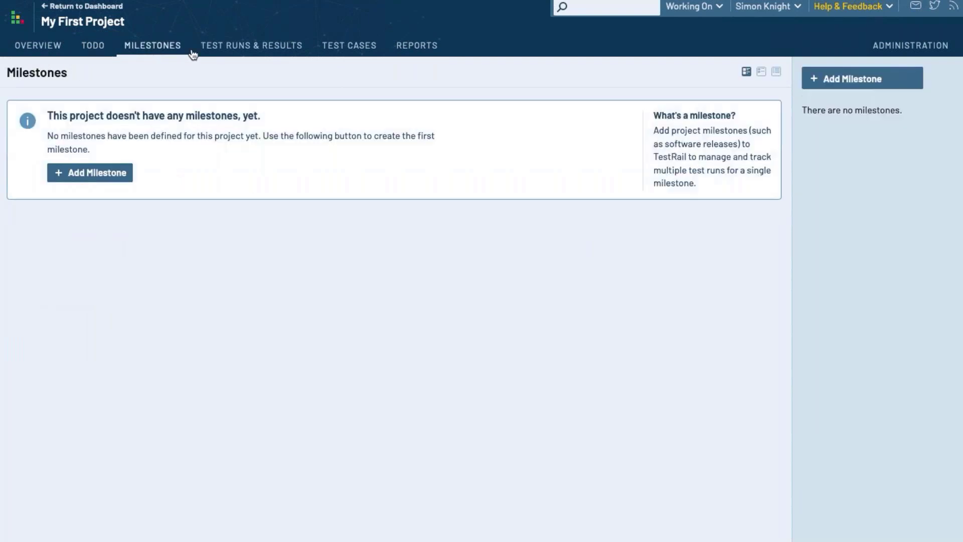
left_click(236, 45)
left_click(342, 55)
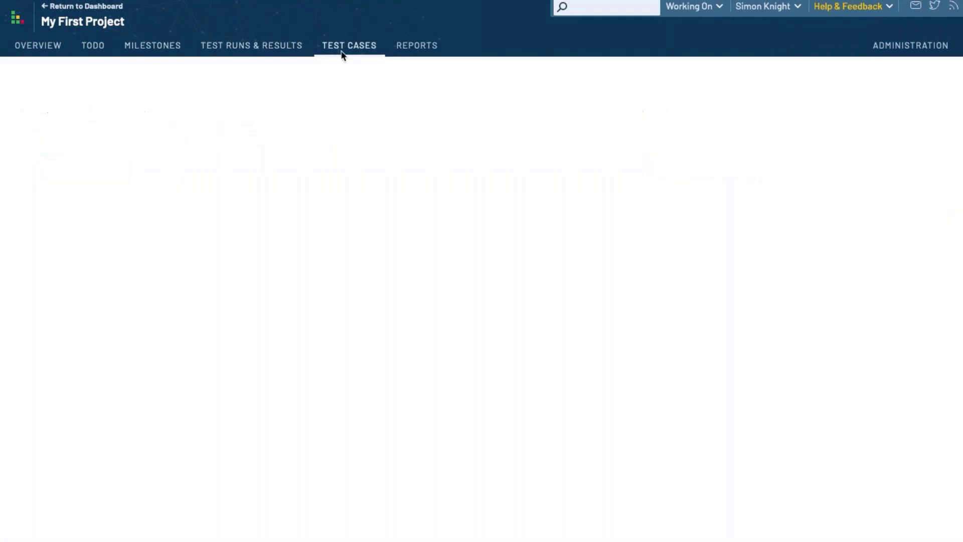
left_click(415, 55)
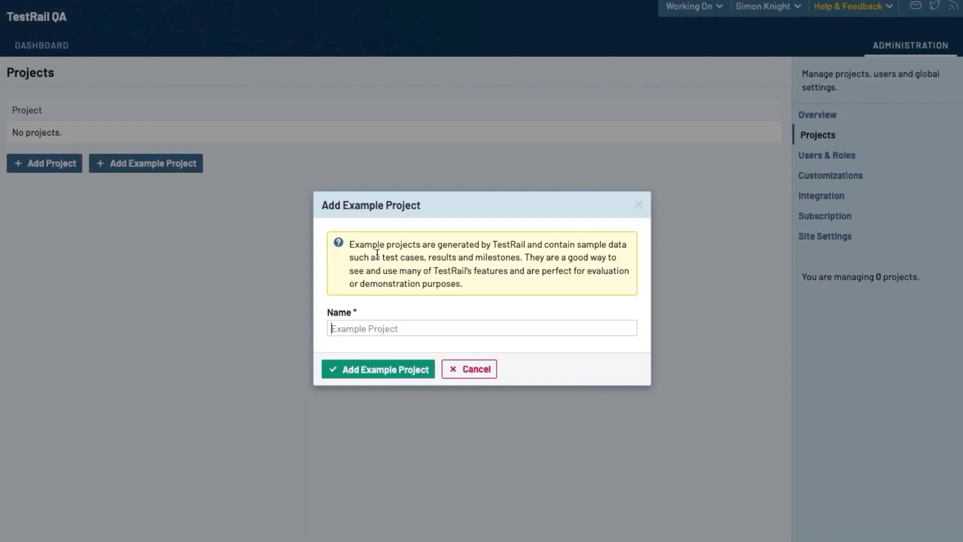
Add an example project named 'example project'
left_click(377, 328)
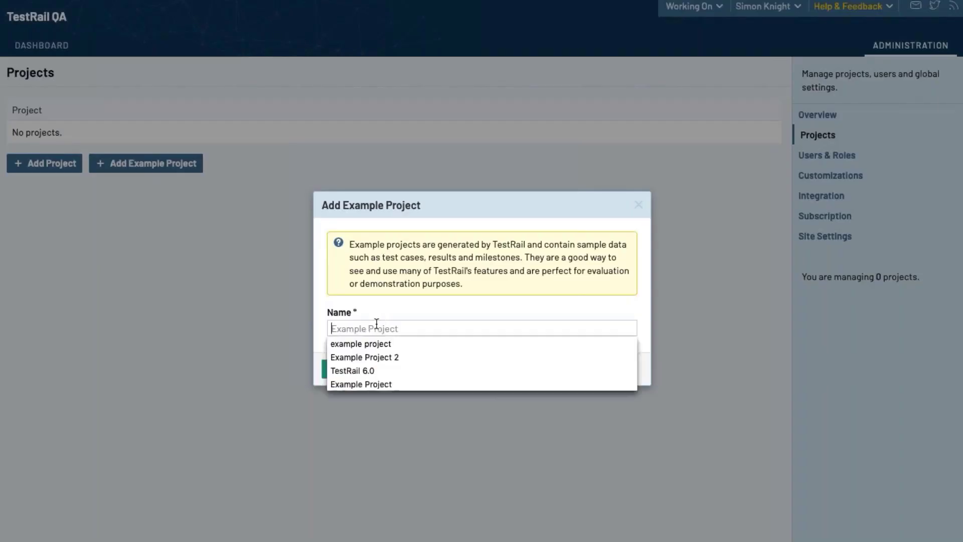
left_click(375, 343)
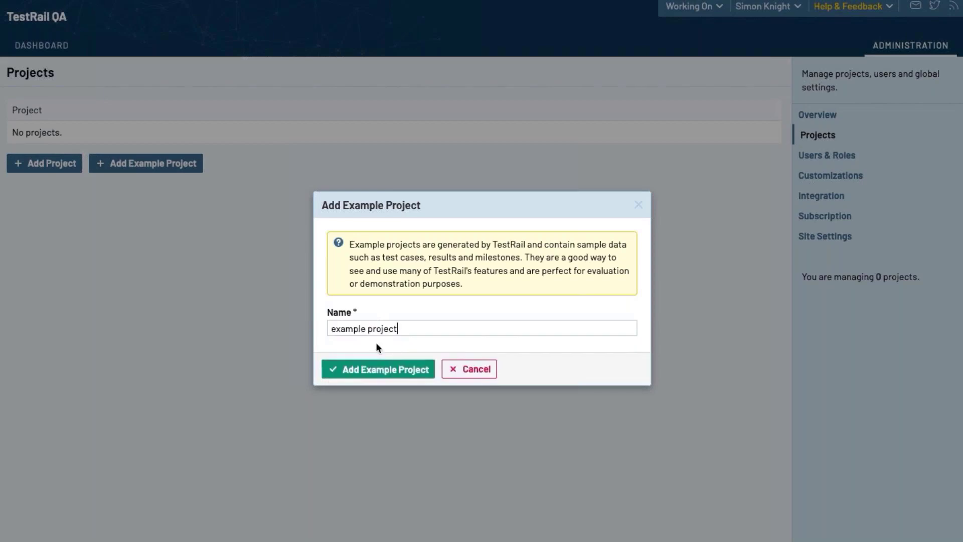
left_click(404, 370)
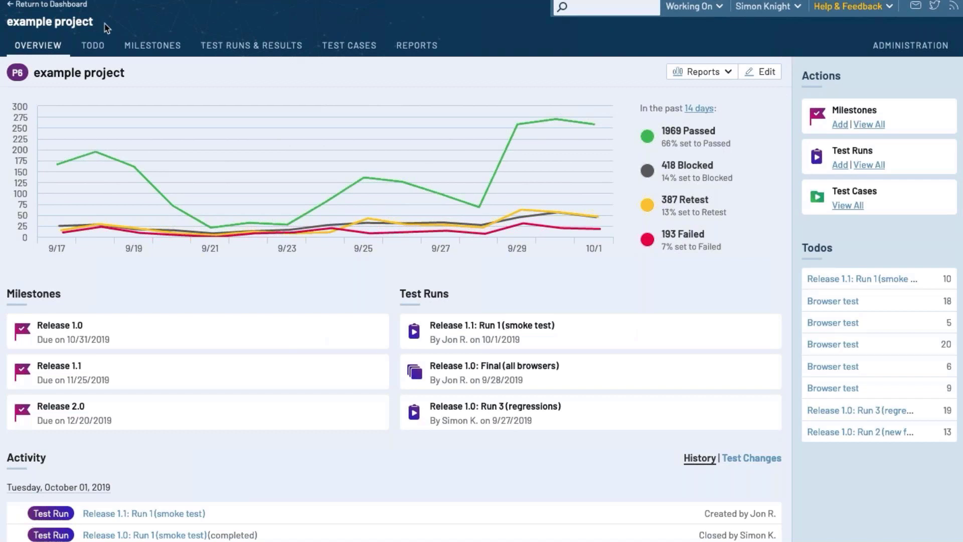
View the Release 1.0 milestone and its Final (all browsers) run, then expand example project on the dashboard
left_click(144, 48)
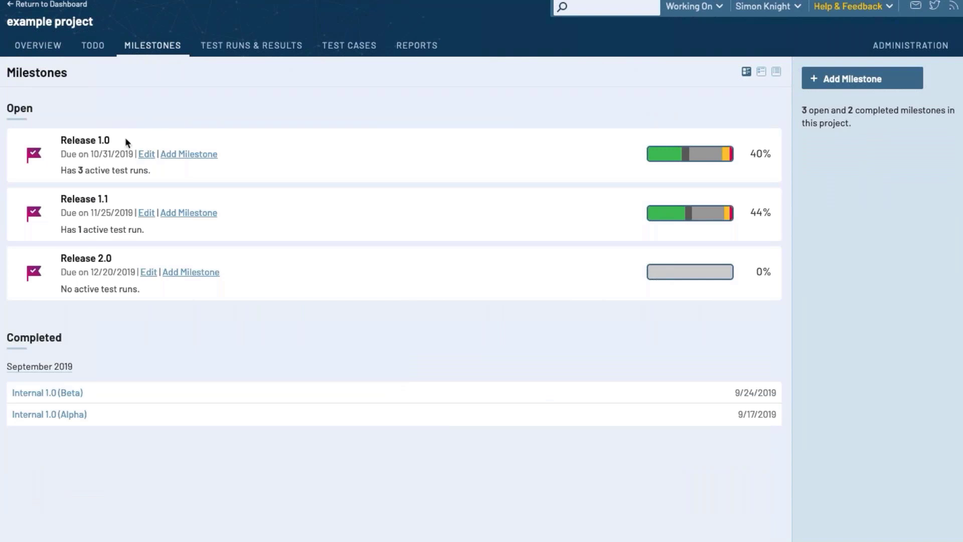
left_click(102, 140)
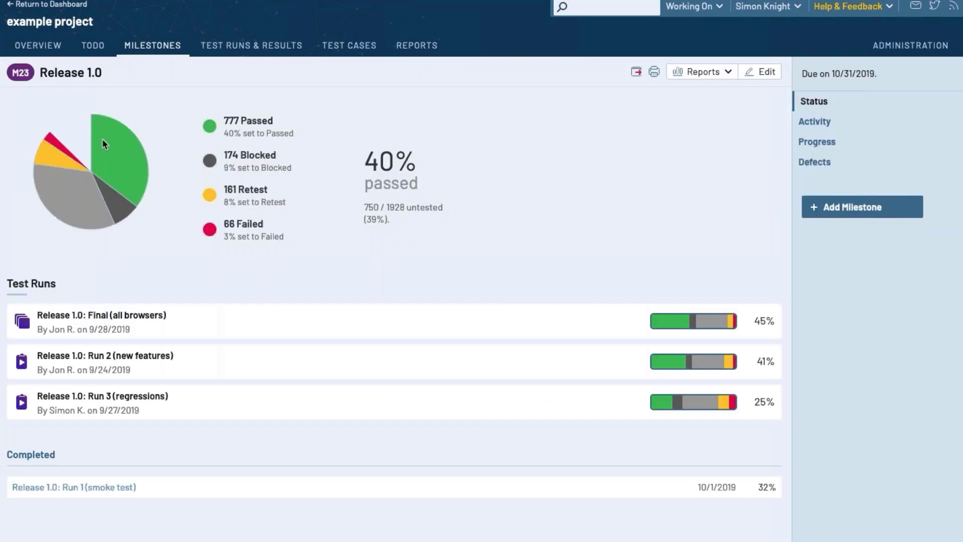
left_click(125, 316)
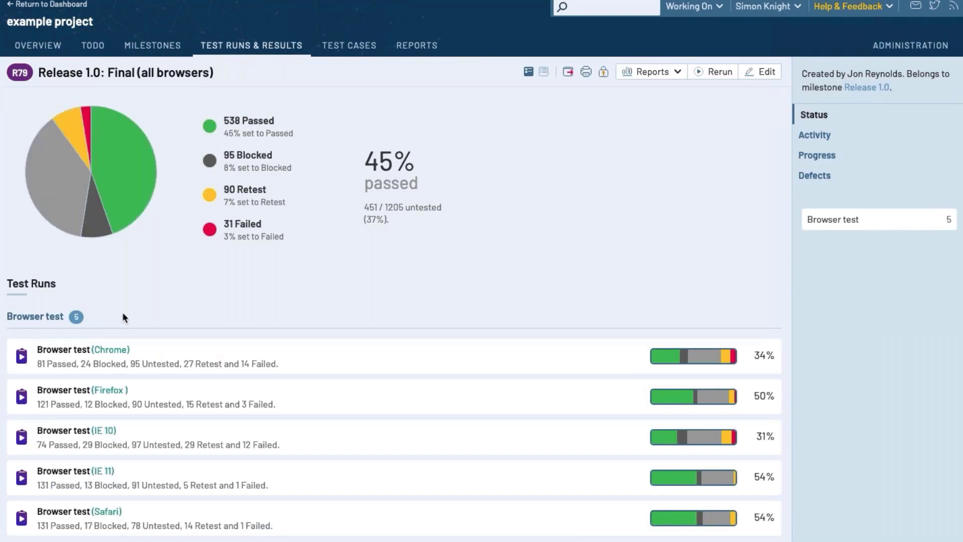
left_click(43, 7)
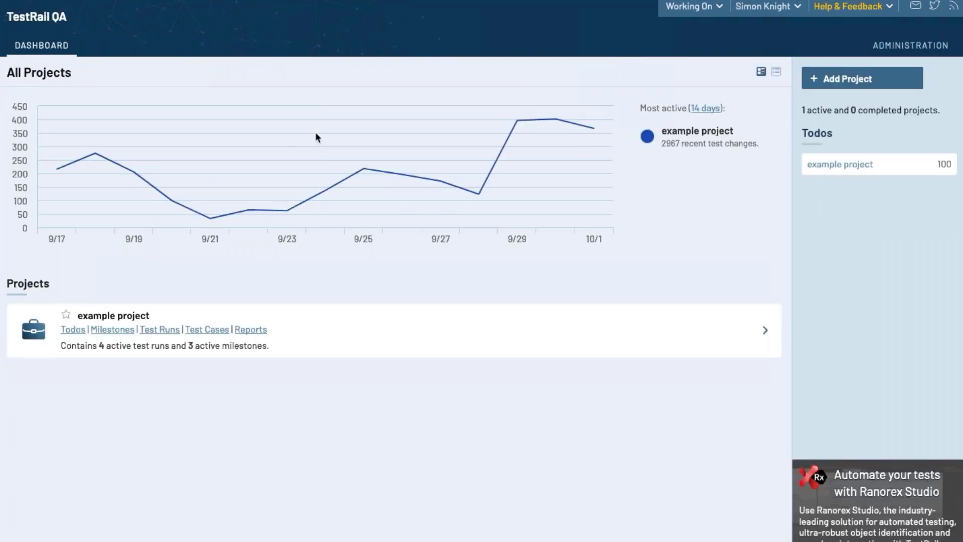
left_click(770, 333)
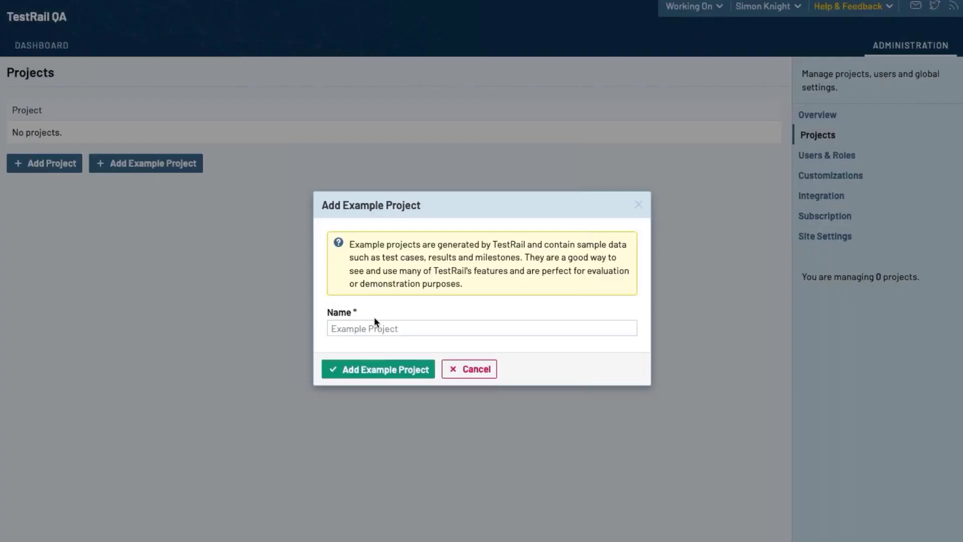
Create 'example project' again, view its Release 1.0 Final (all browsers) run, and return to the dashboard
left_click(376, 328)
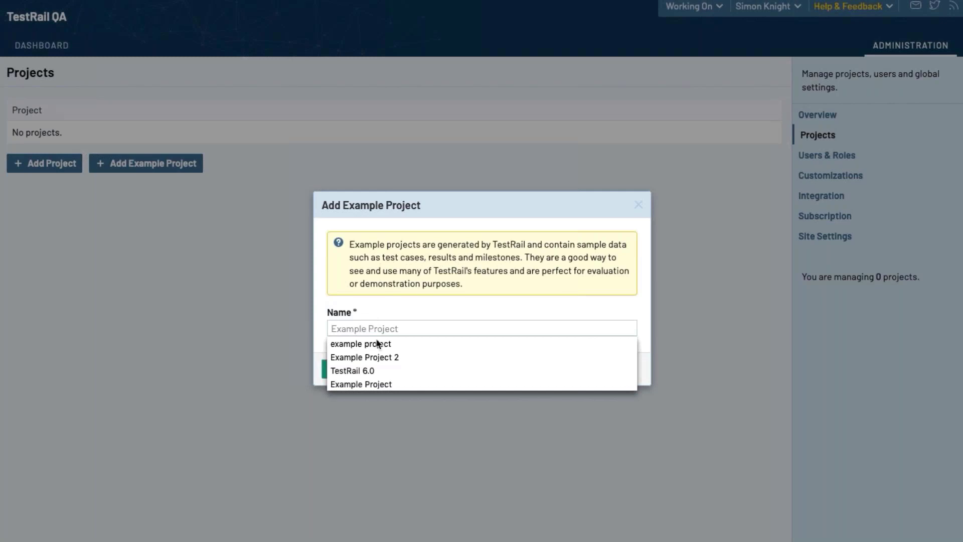
left_click(375, 343)
left_click(409, 372)
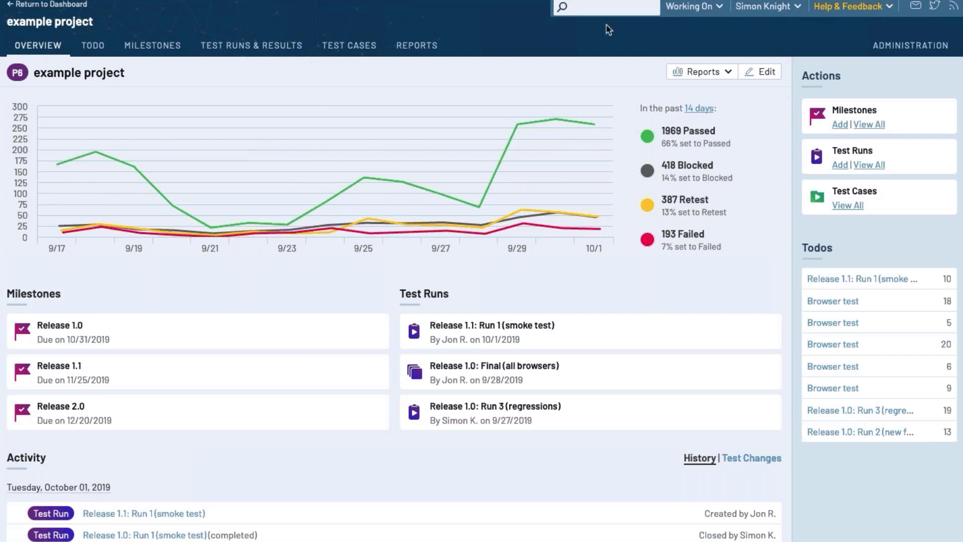
left_click(144, 48)
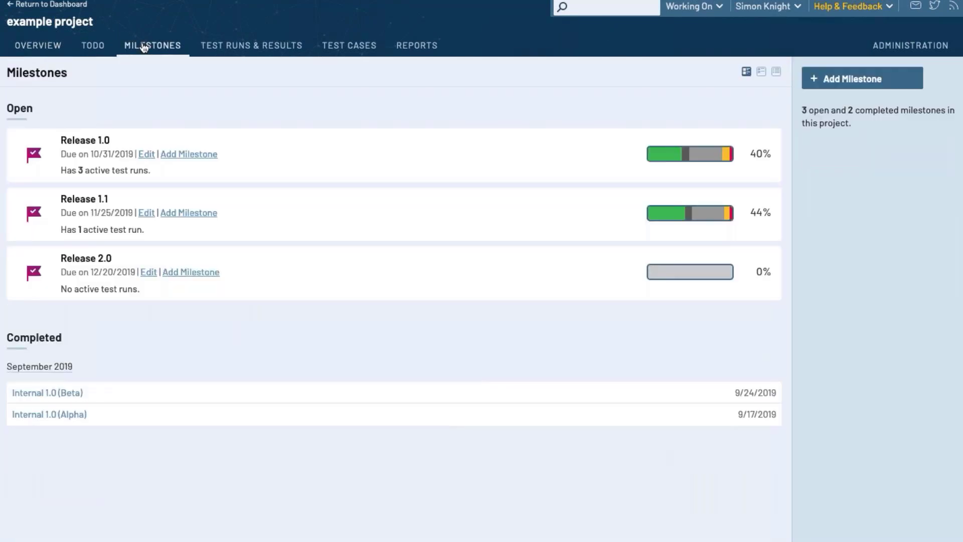
left_click(102, 141)
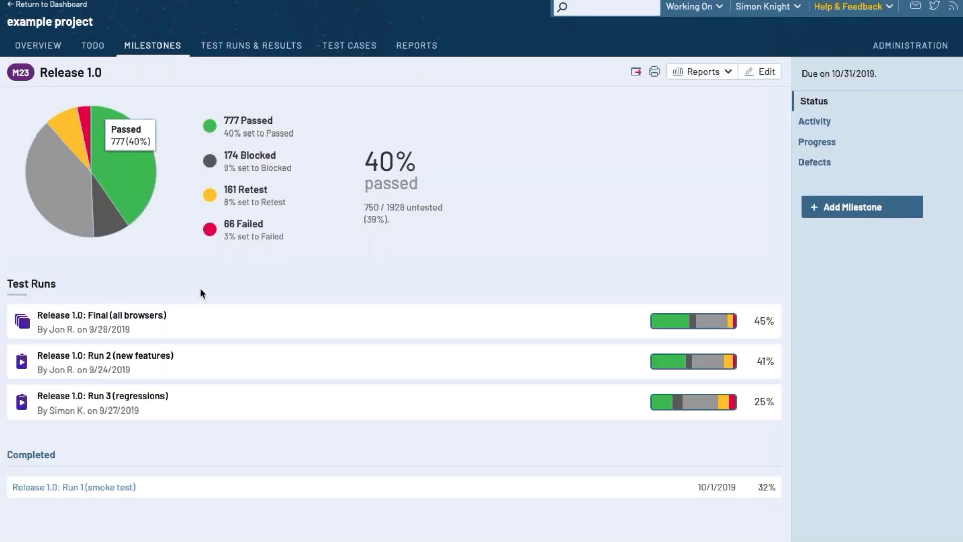
left_click(123, 315)
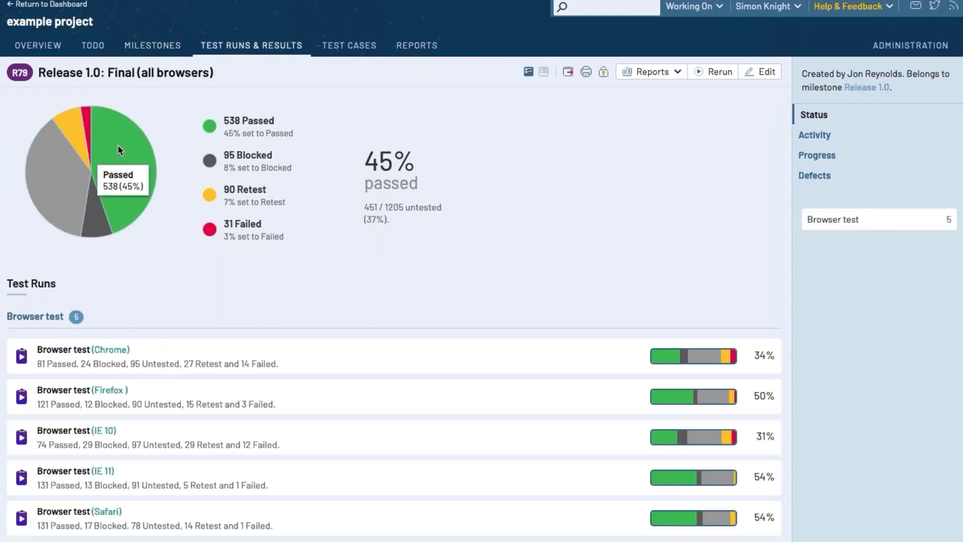
left_click(42, 5)
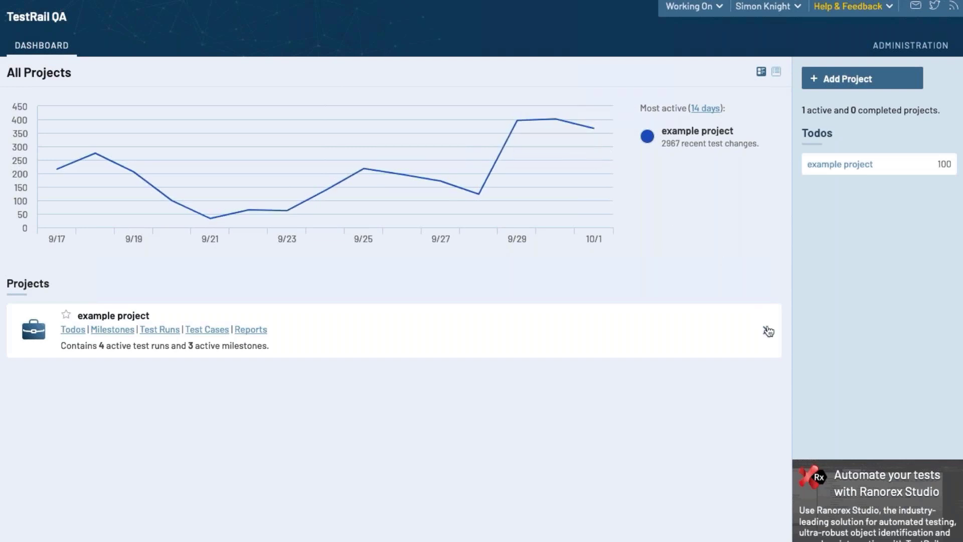
left_click(770, 334)
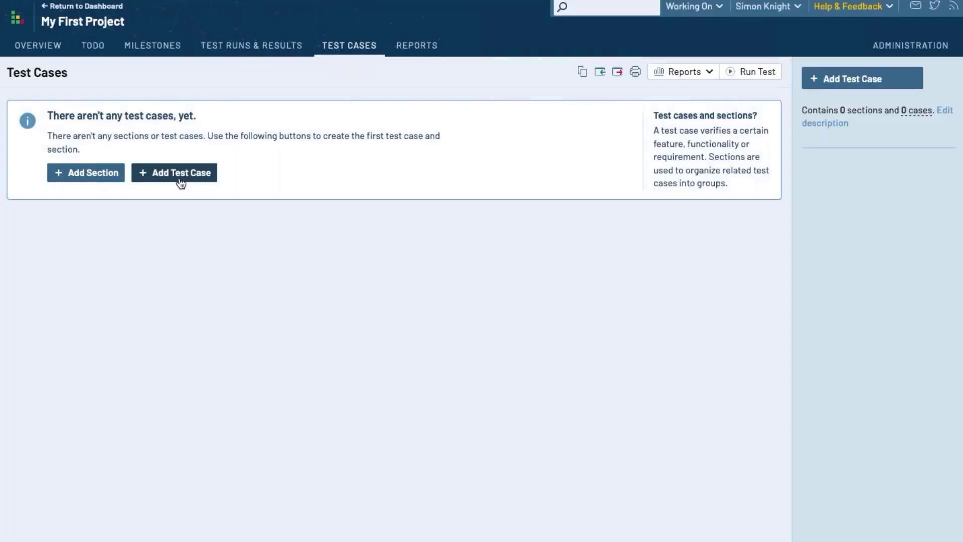
Fill in test case 'first test case' with its preconditions, steps 'steps to run my test' and expected result
left_click(175, 174)
type("f")
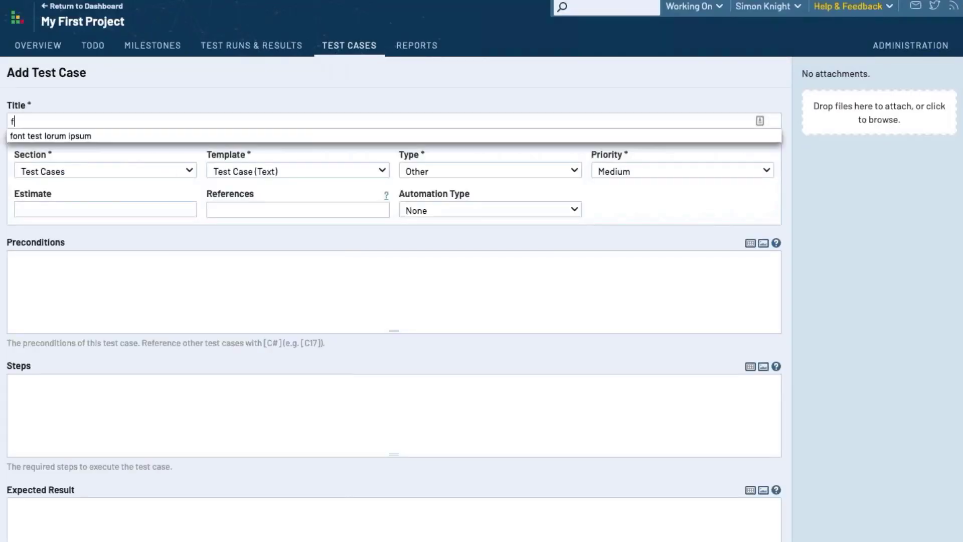
type("irst test case")
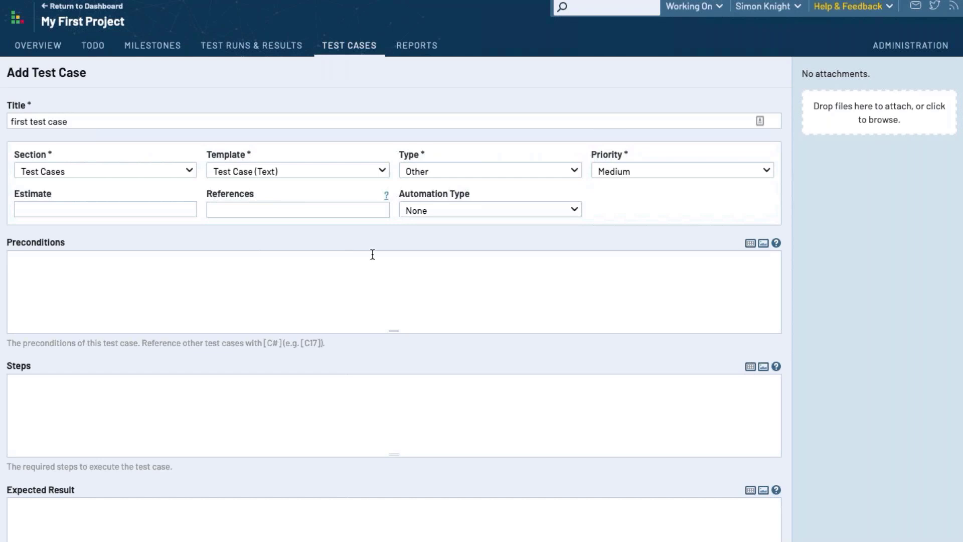
type("stuff that needs doing before run")
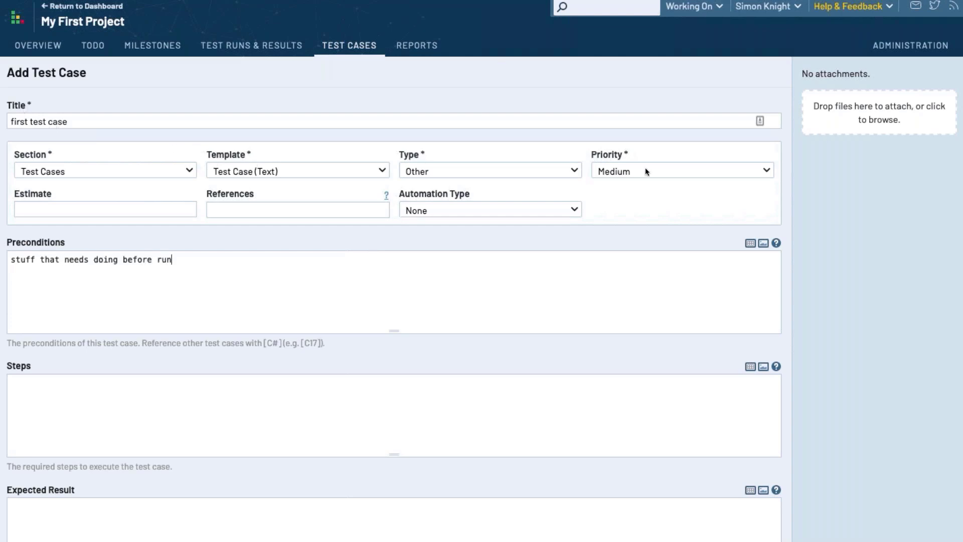
type("ning my test")
key("Tab")
type("steps to run")
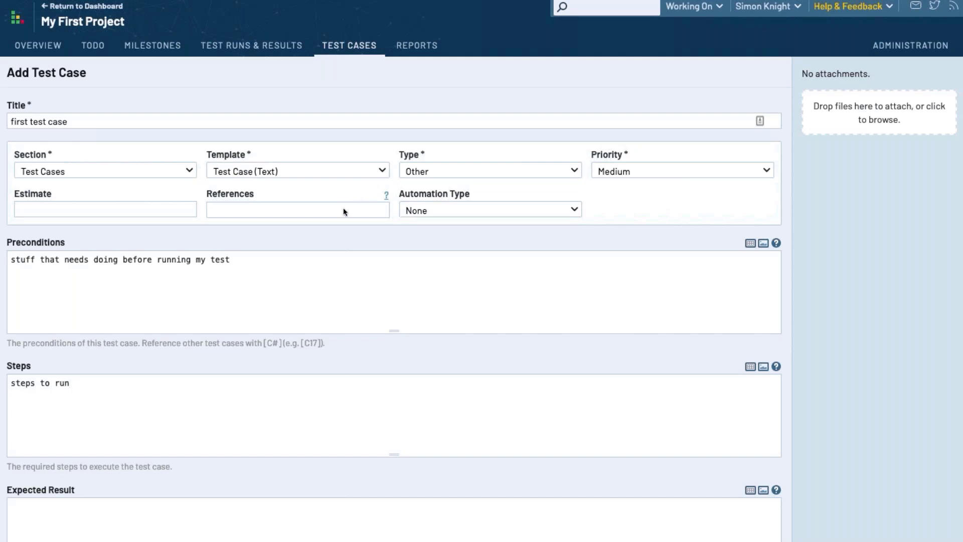
type(" my test")
key("Tab")
type("what I expec")
type("t to see w")
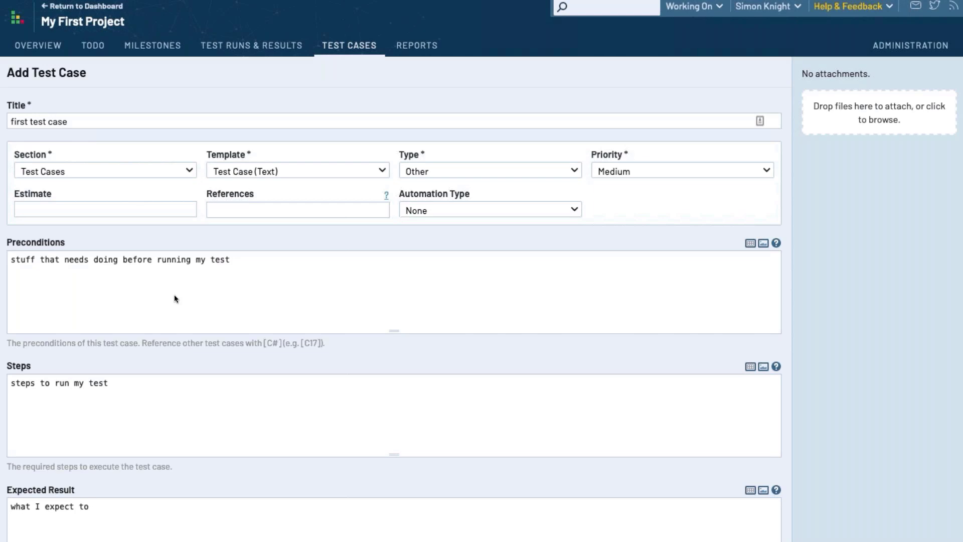
type("fter my test")
scroll(63, 496, "down", 1)
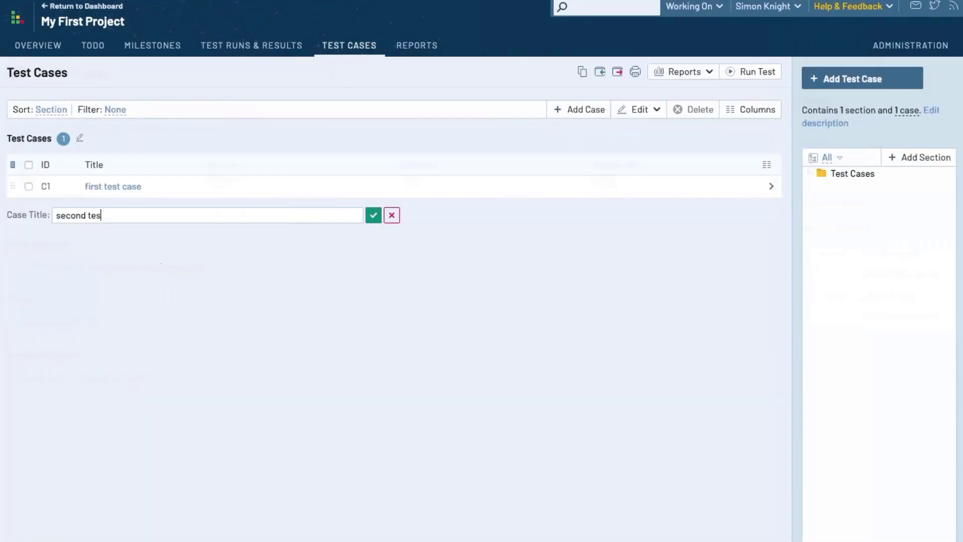
Add the cases 'second test case', 'third test case' and 'etc' using the inline title box
type("t case")
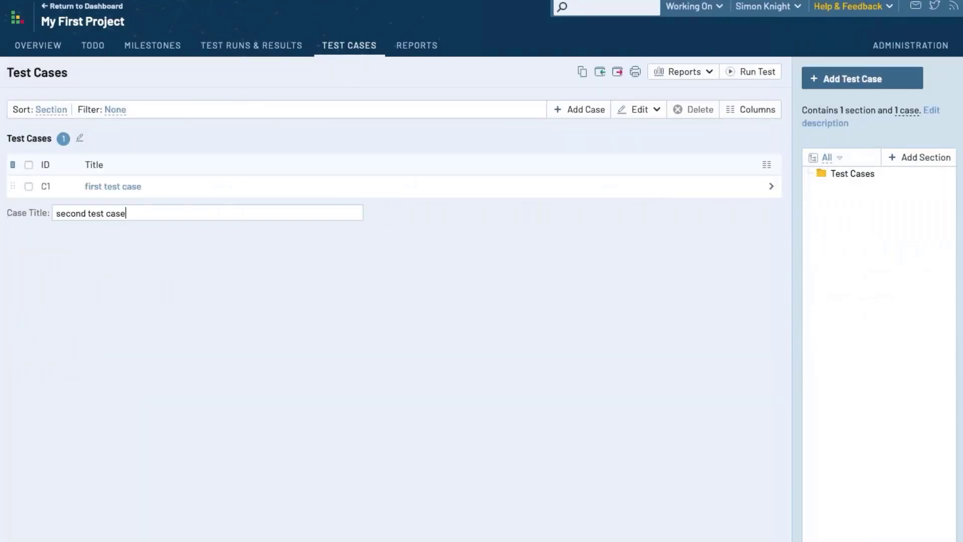
key("Return")
type("third")
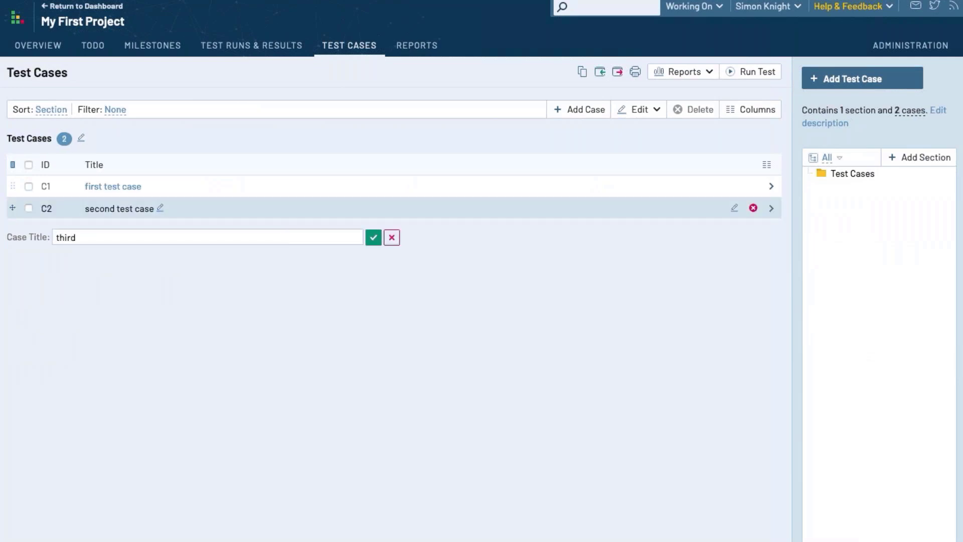
type(" test case")
key("Return")
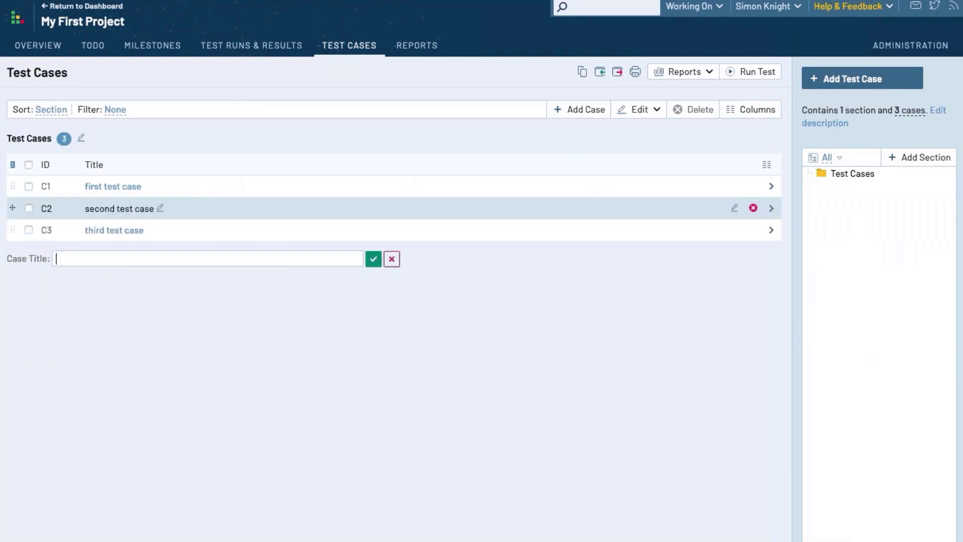
type("etc")
key("Return")
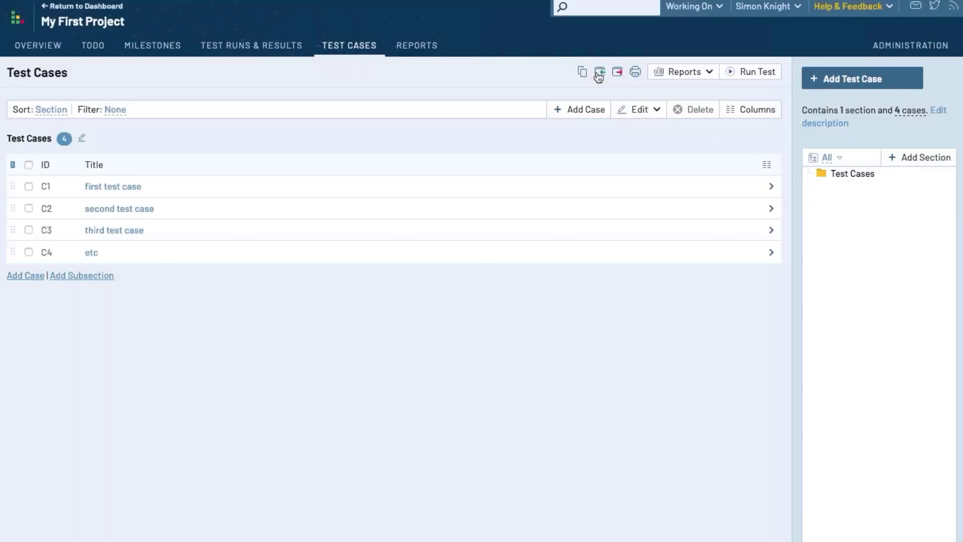
Start a CSV case import and upload master.csv from the Downloads folder
left_click(600, 73)
left_click(625, 112)
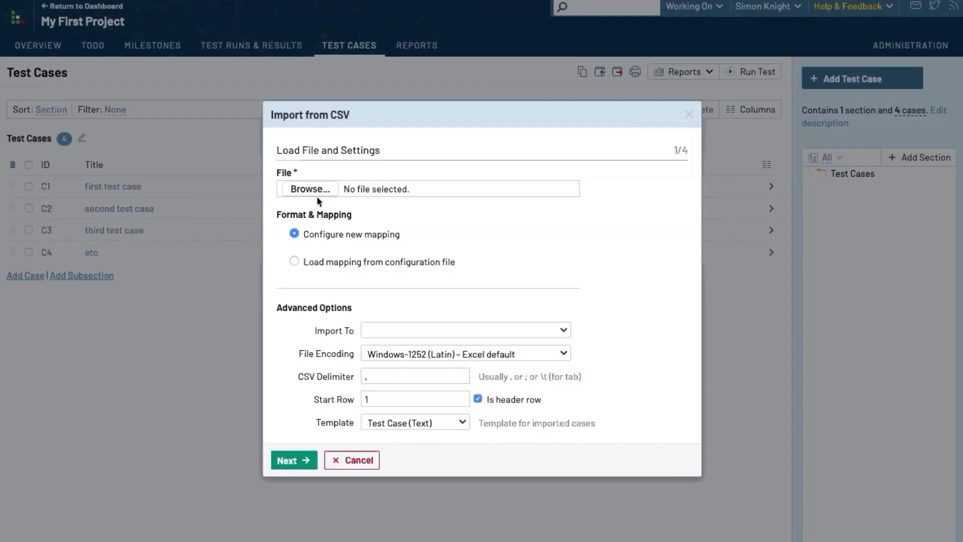
left_click(313, 191)
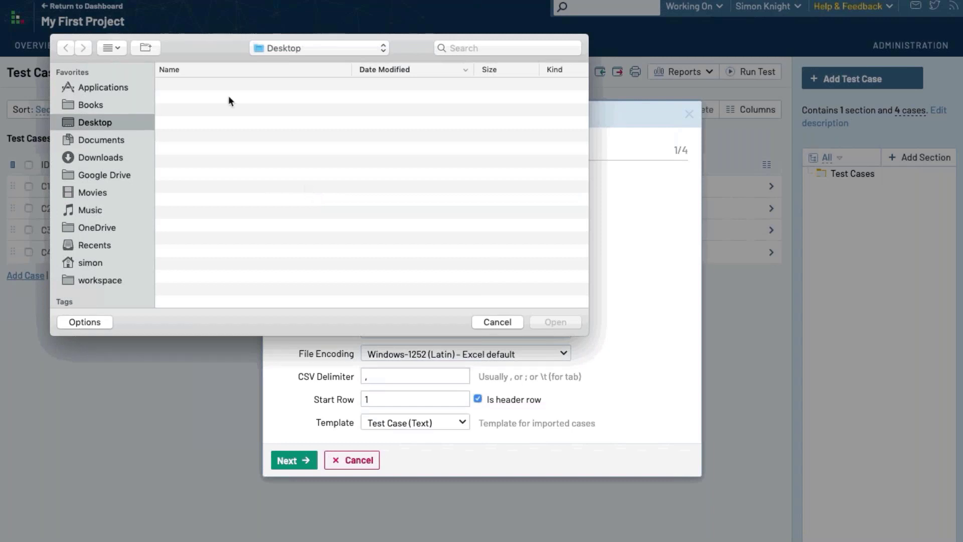
left_click(103, 156)
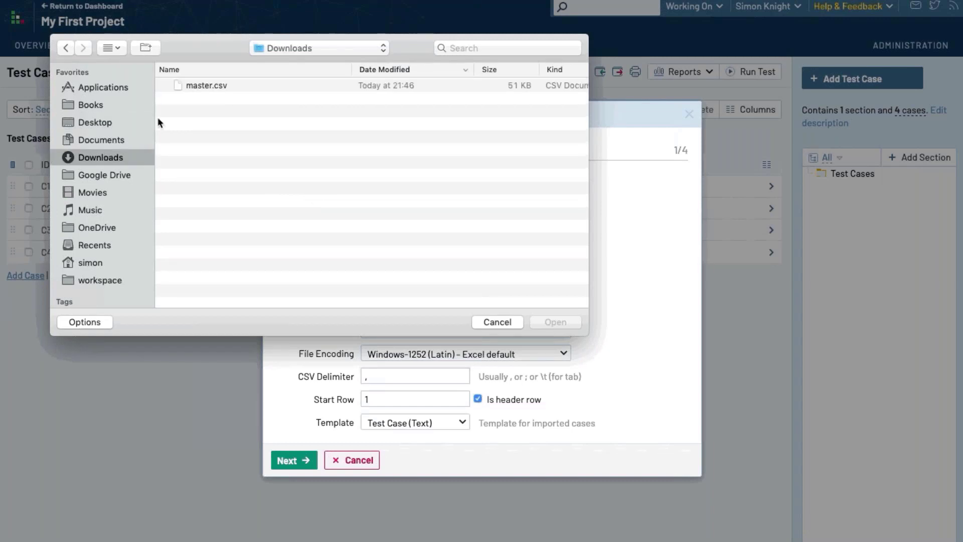
left_click(225, 87)
double_click(225, 86)
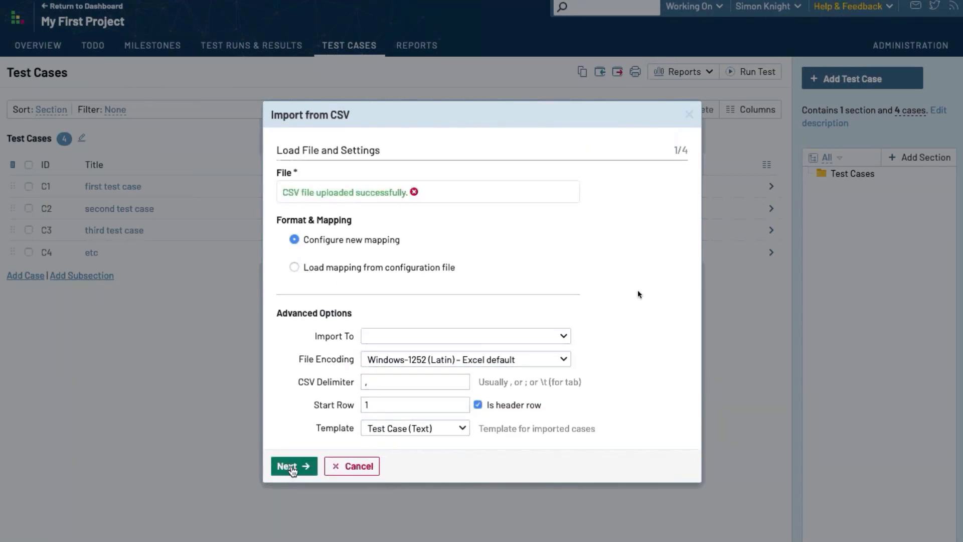
left_click(293, 466)
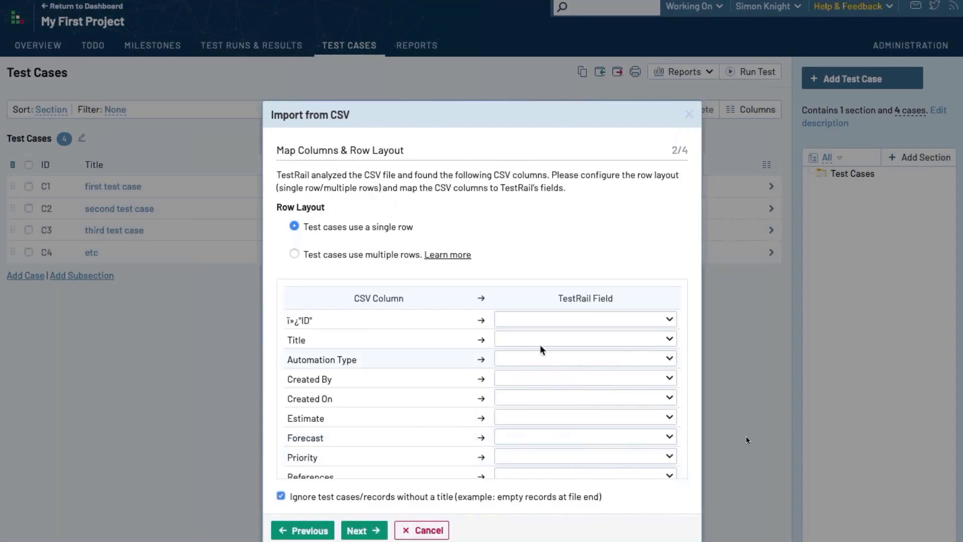
Map the CSV's Title, Section and Type columns to the matching TestRail fields
left_click(598, 340)
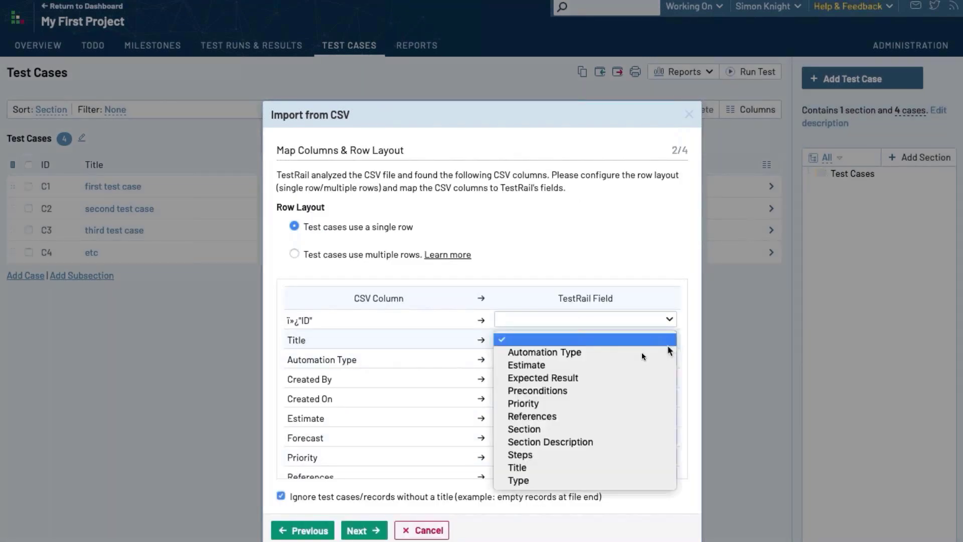
left_click(595, 472)
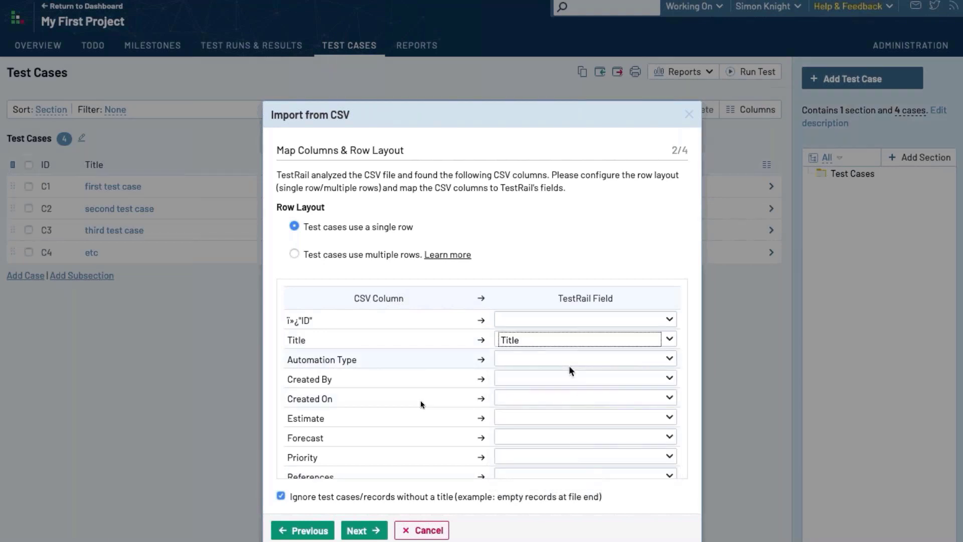
scroll(360, 401, "down", 3)
scroll(570, 371, "down", 1)
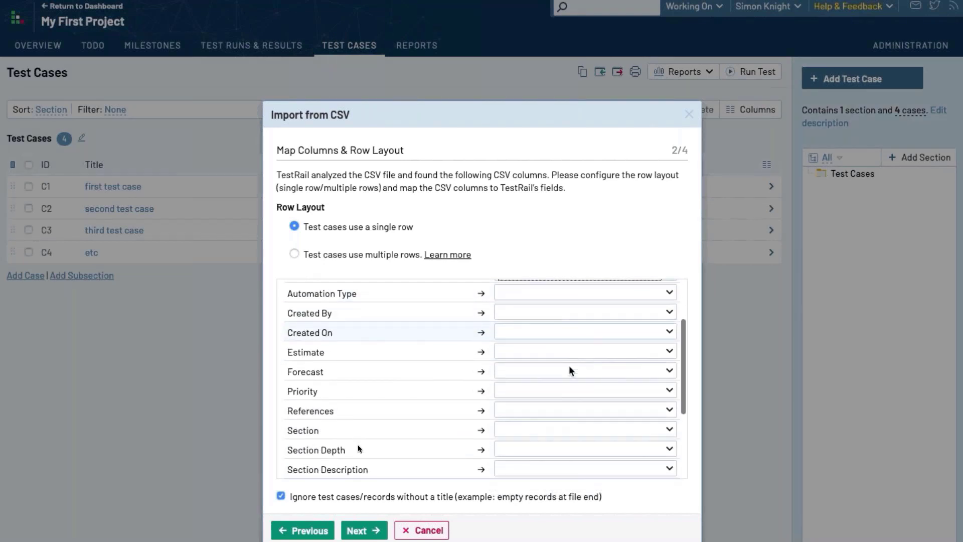
left_click(577, 413)
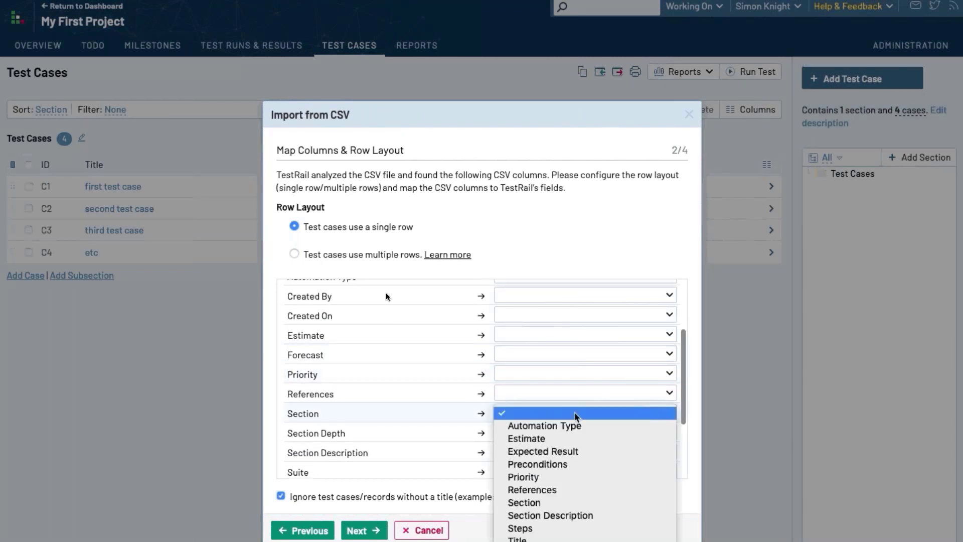
left_click(570, 503)
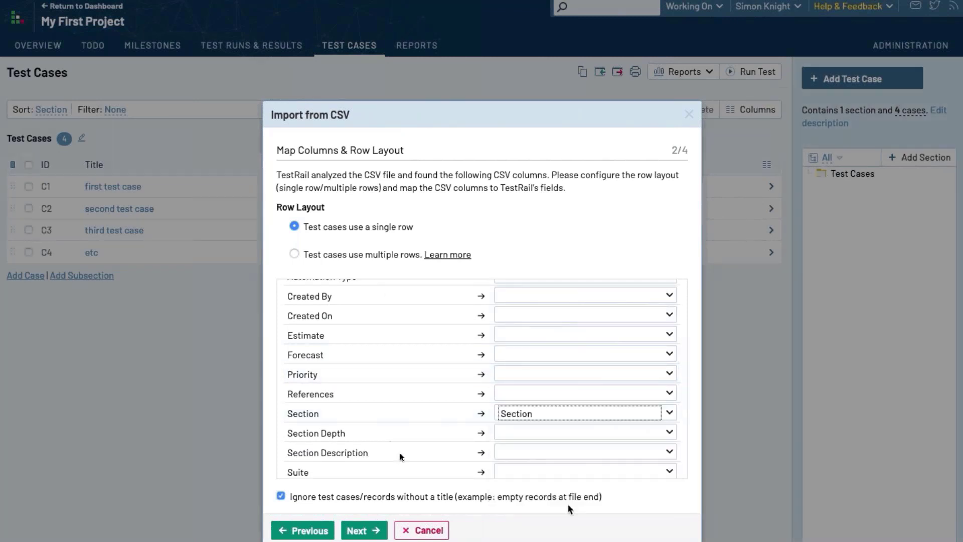
scroll(548, 434, "down", 4)
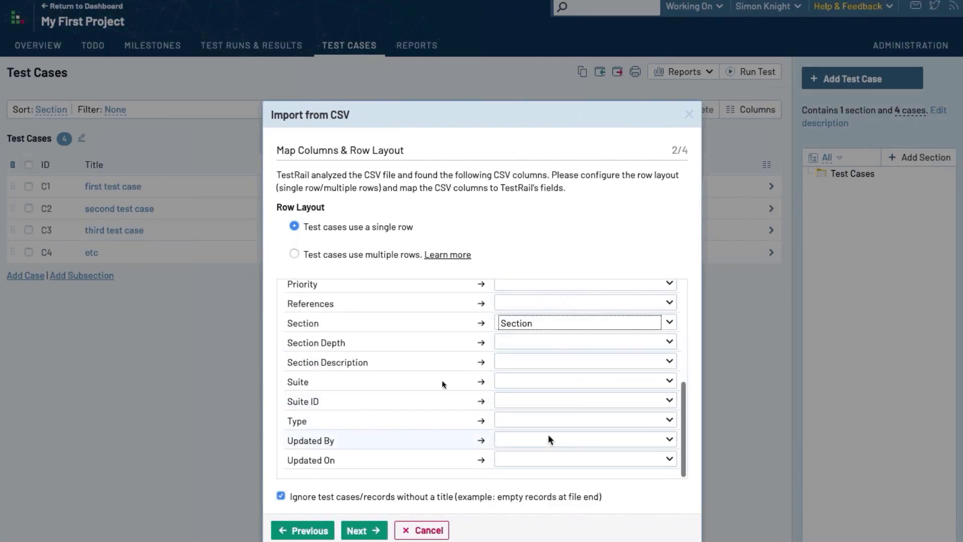
left_click(547, 435)
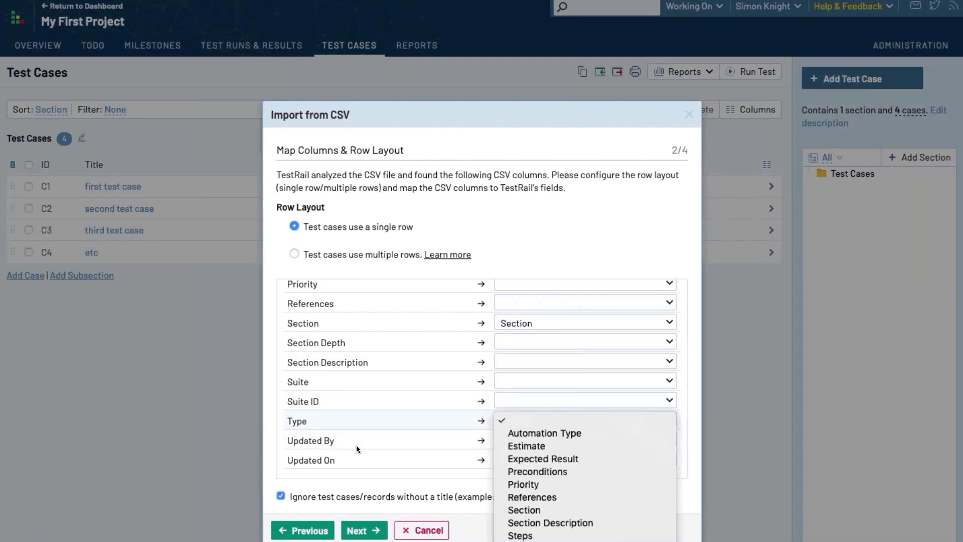
left_click(522, 541)
Pass value mapping and preview, import the 241 cases, and dismiss the success message
left_click(365, 530)
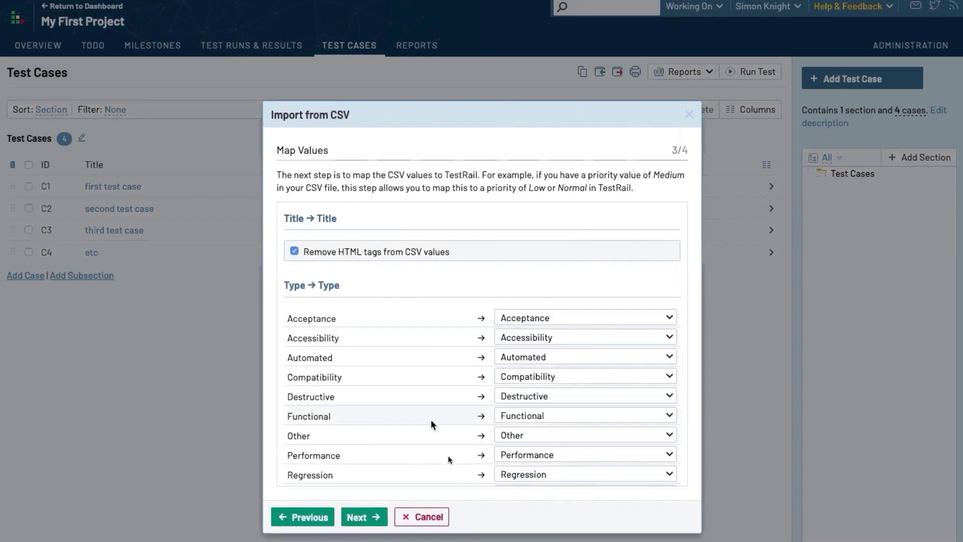
scroll(432, 422, "down", 2)
left_click(365, 517)
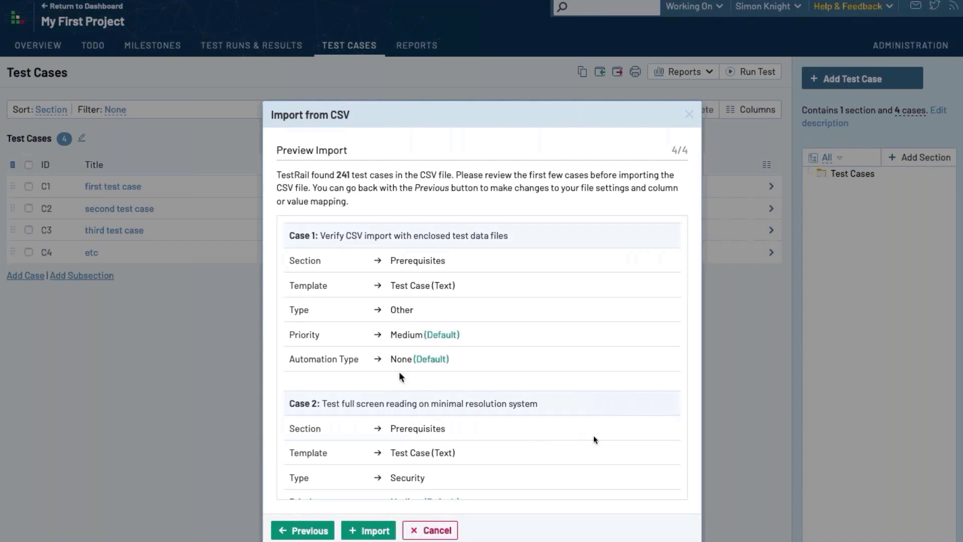
scroll(594, 436, "down", 4)
scroll(592, 458, "down", 4)
left_click(370, 531)
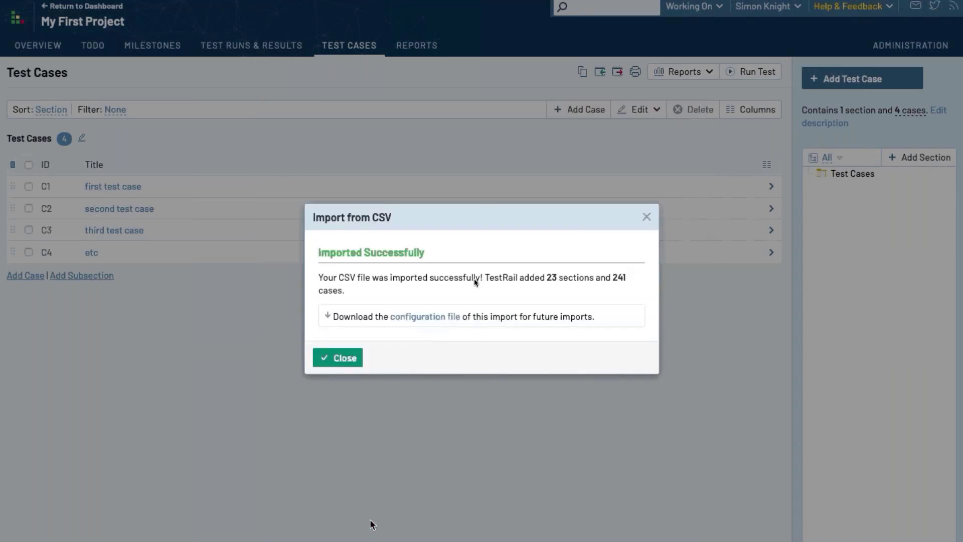
left_click(340, 360)
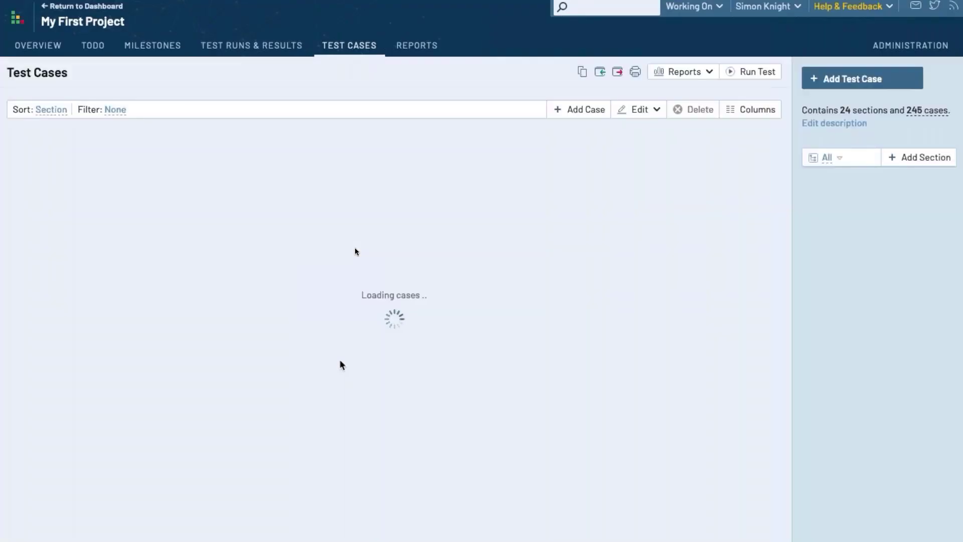
Scroll through the imported sections, then bring up the References slide on linking requirements
scroll(341, 401, "down", 15)
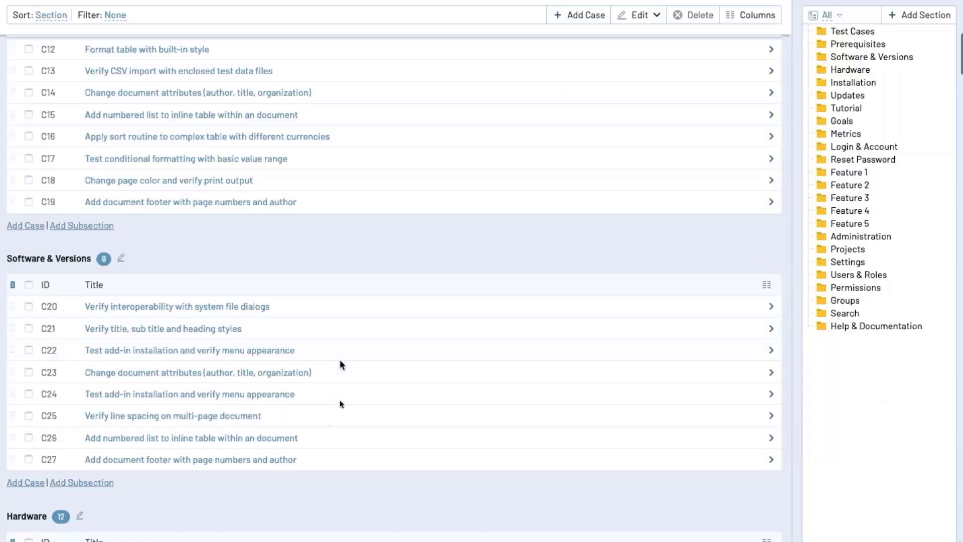
scroll(340, 402, "down", 5)
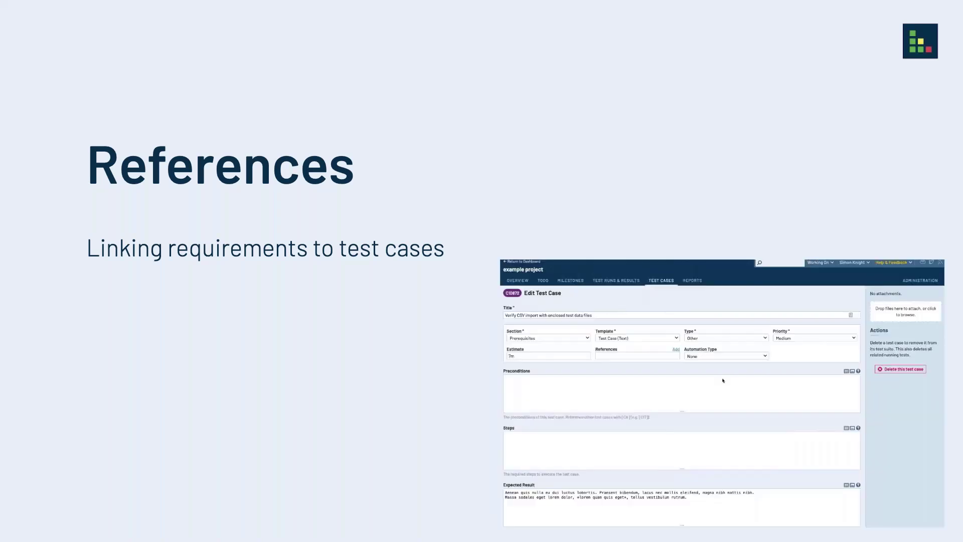
left_click(676, 350)
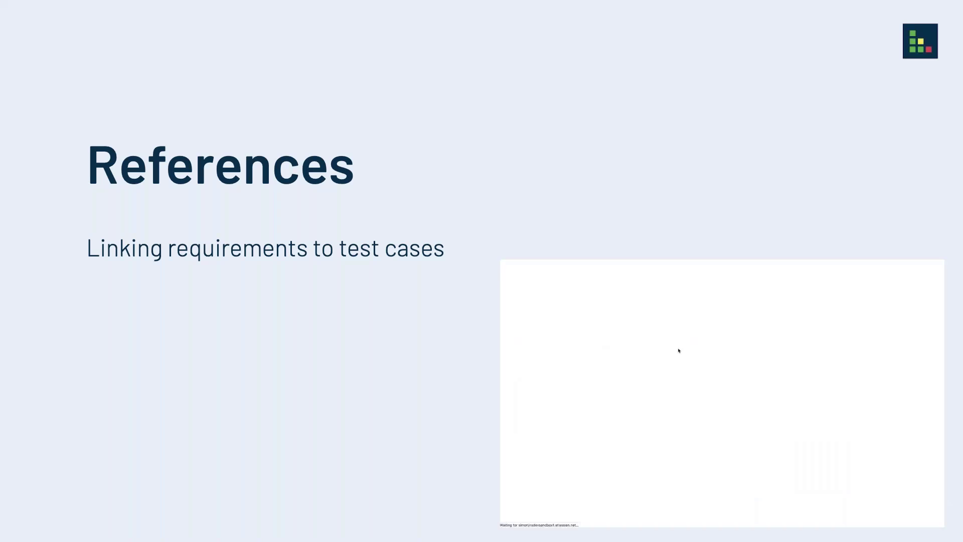
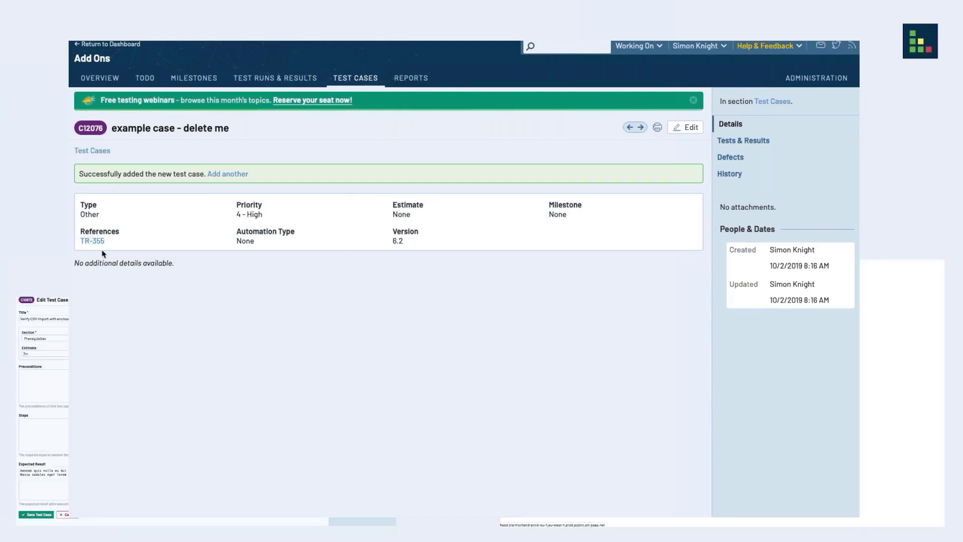
Review test case C11772's tests and results list, then its change history
mouse_move(98, 246)
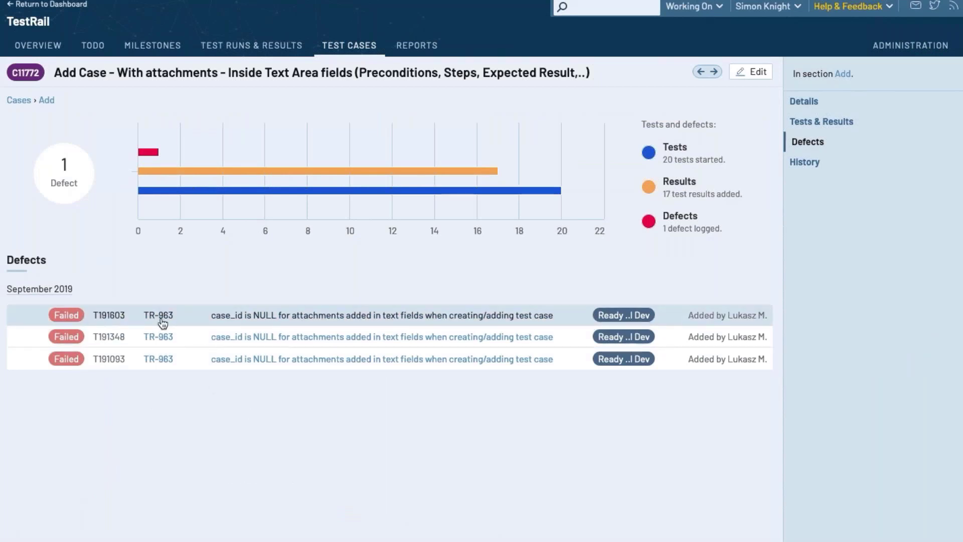
mouse_move(163, 322)
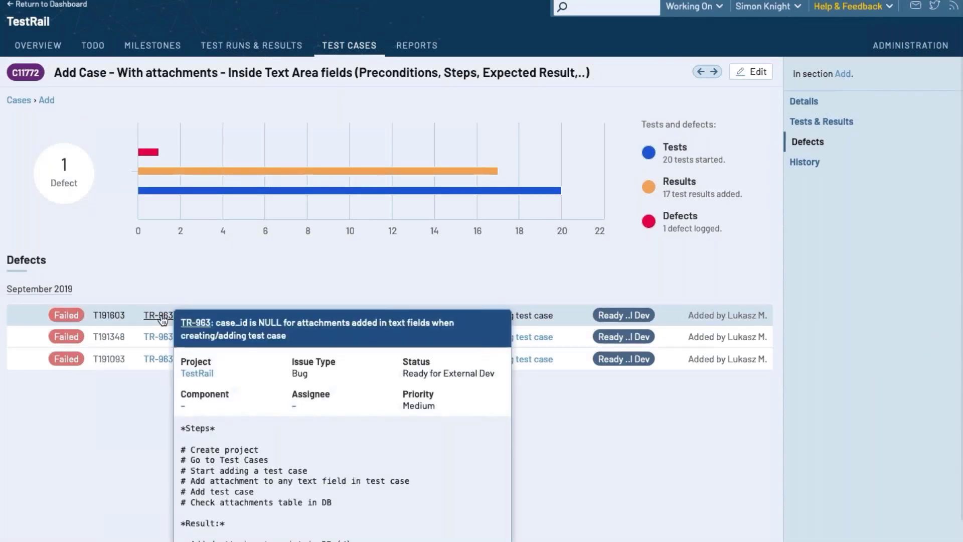
left_click(796, 124)
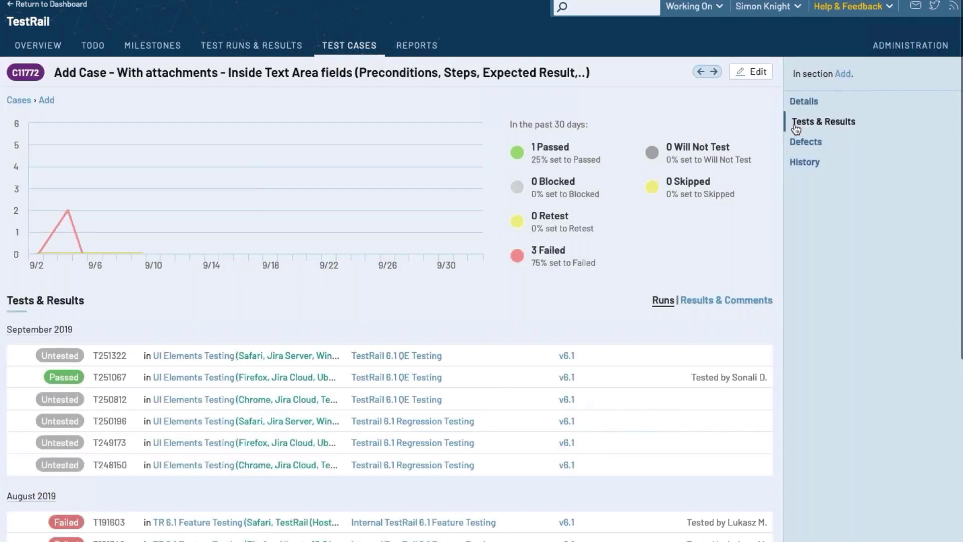
scroll(398, 339, "down", 5)
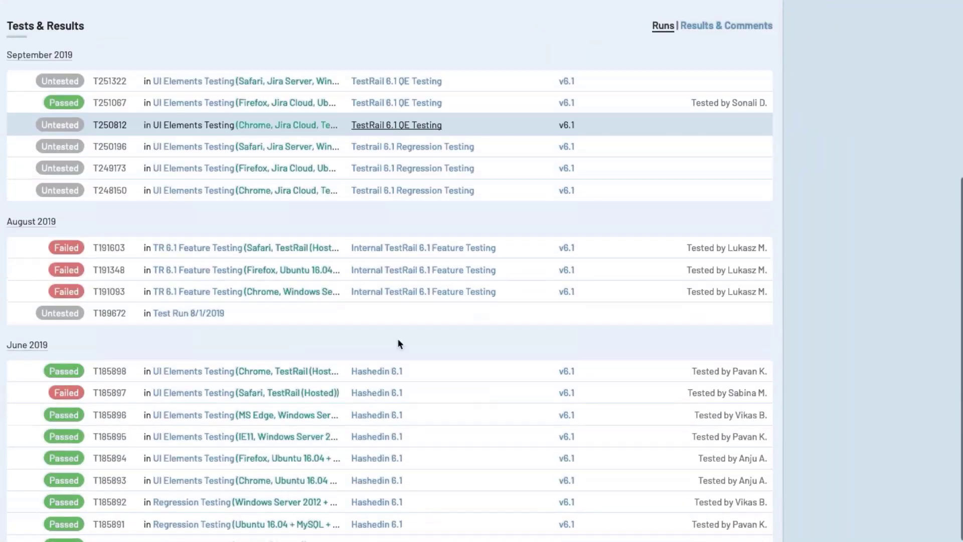
scroll(397, 342, "up", 4)
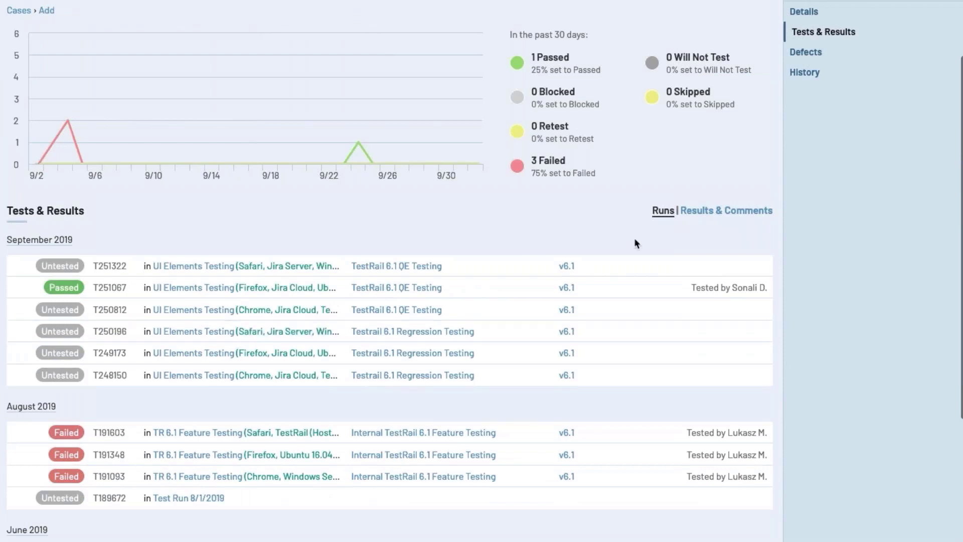
left_click(713, 211)
scroll(598, 192, "up", 2)
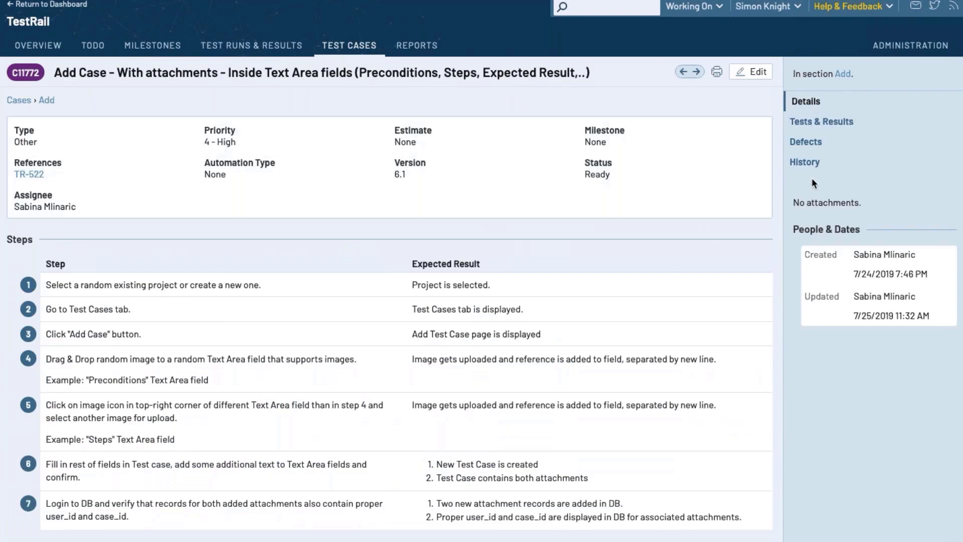
left_click(806, 164)
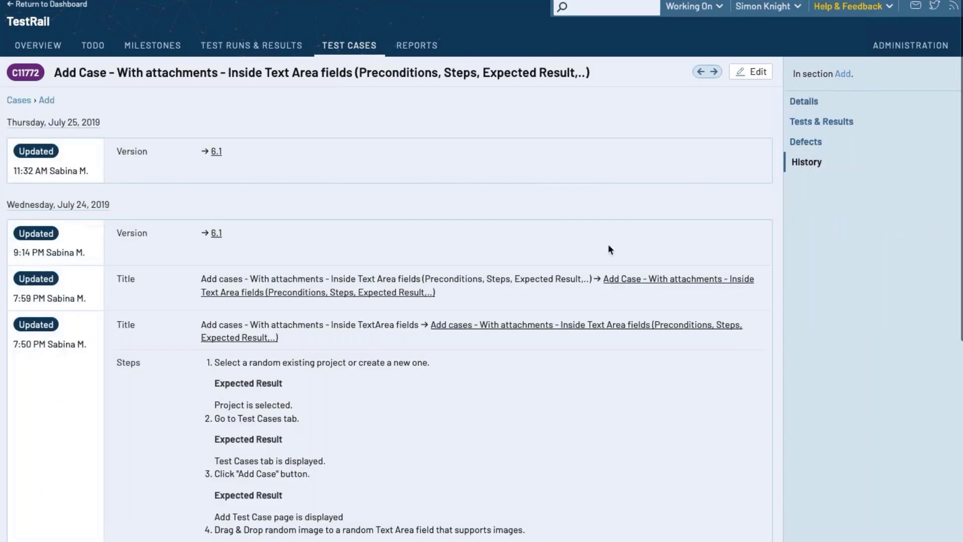
scroll(608, 245, "down", 6)
scroll(608, 245, "up", 5)
scroll(608, 249, "up", 1)
Check C11772's linked defects, then revisit its tests and its results with comments
left_click(813, 143)
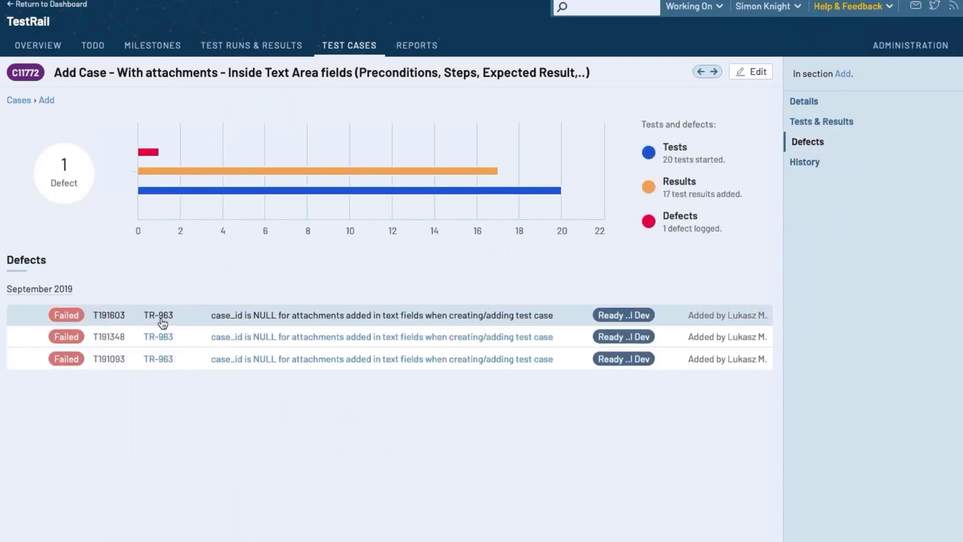
mouse_move(162, 320)
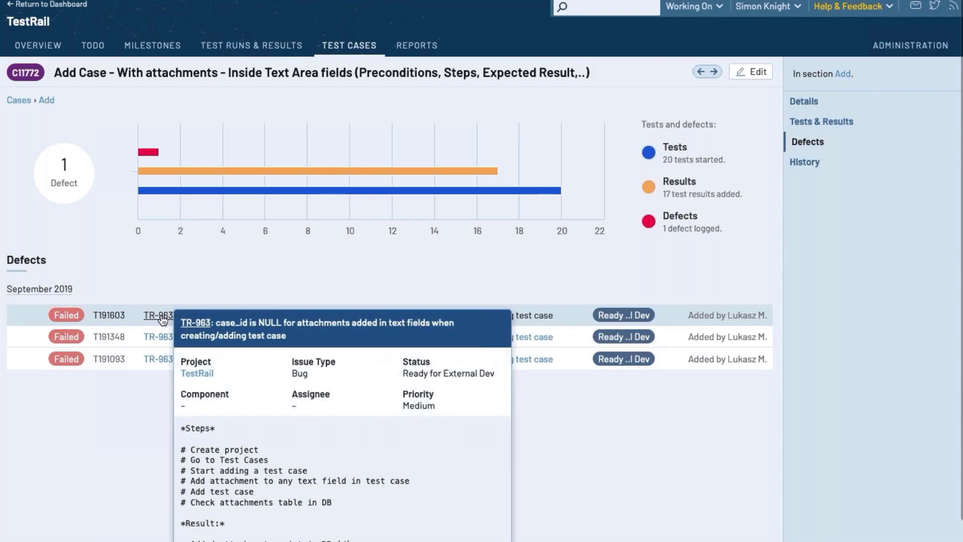
left_click(796, 125)
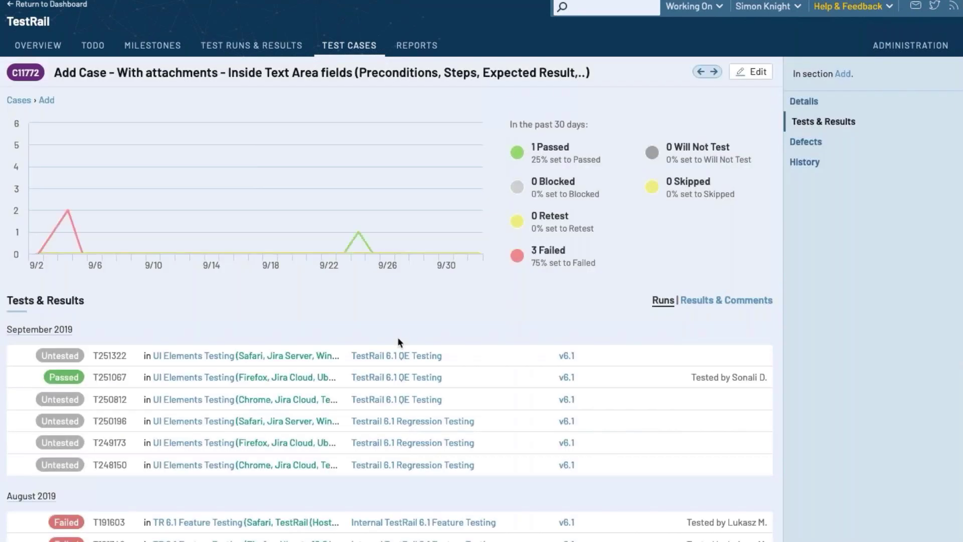
scroll(399, 340, "down", 3)
scroll(398, 344, "down", 3)
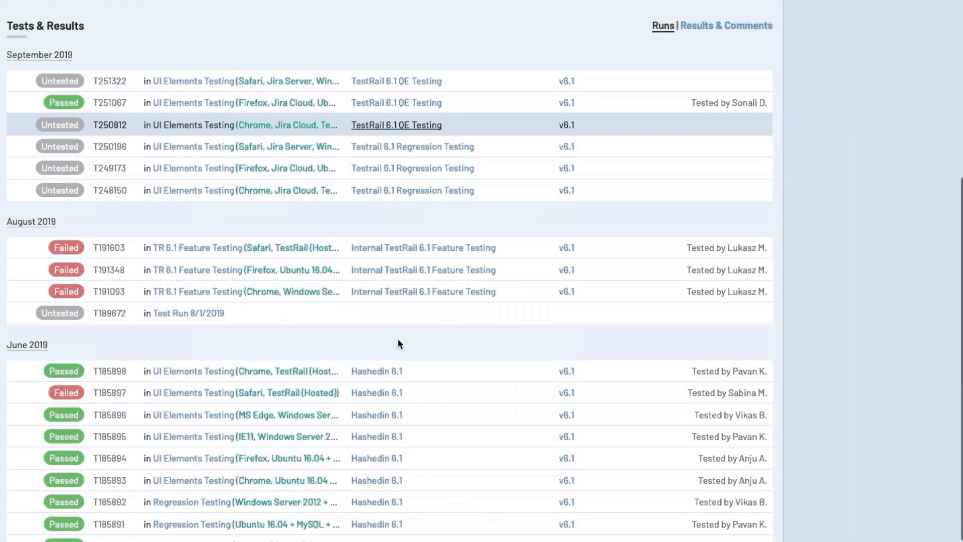
scroll(399, 343, "up", 2)
scroll(397, 338, "up", 3)
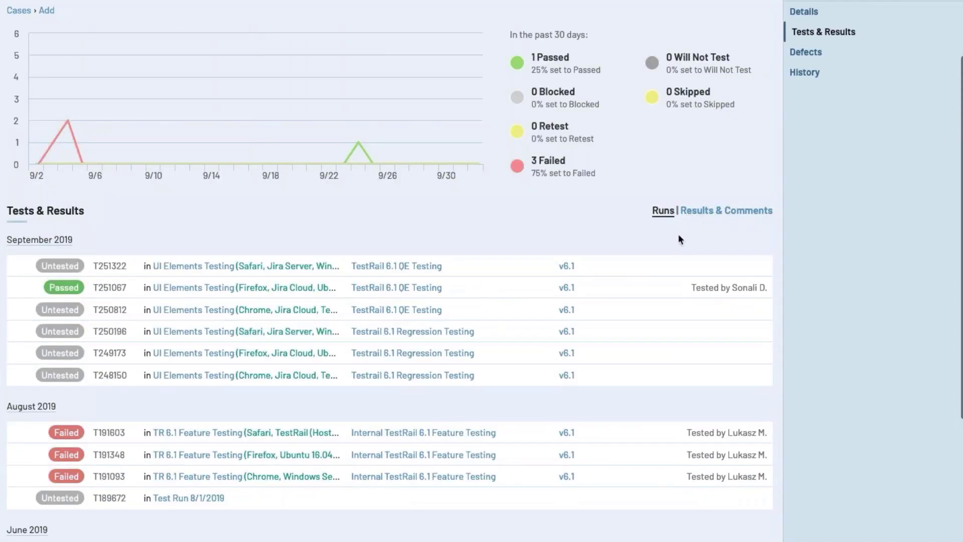
left_click(711, 211)
scroll(601, 196, "up", 2)
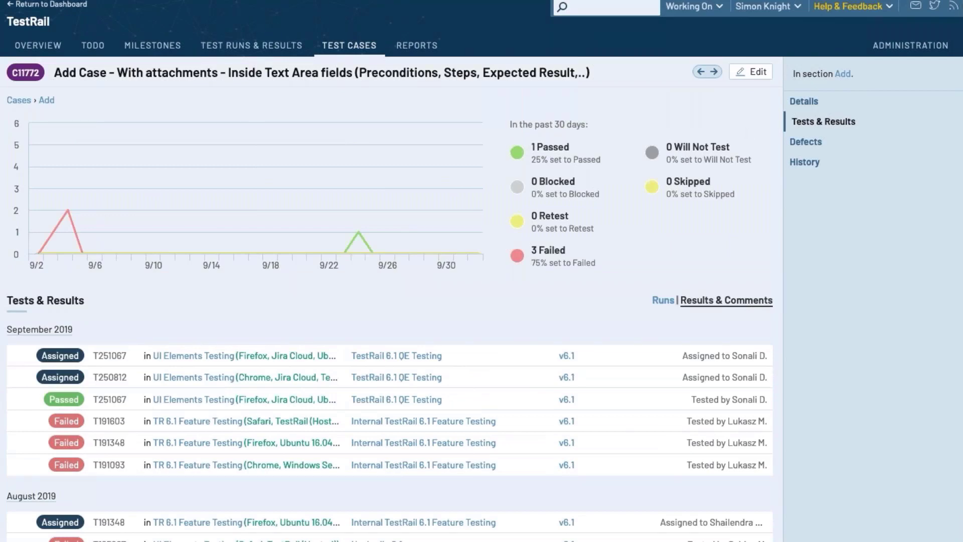
View C11772's details and steps, its change history, and then its defects
left_click(803, 101)
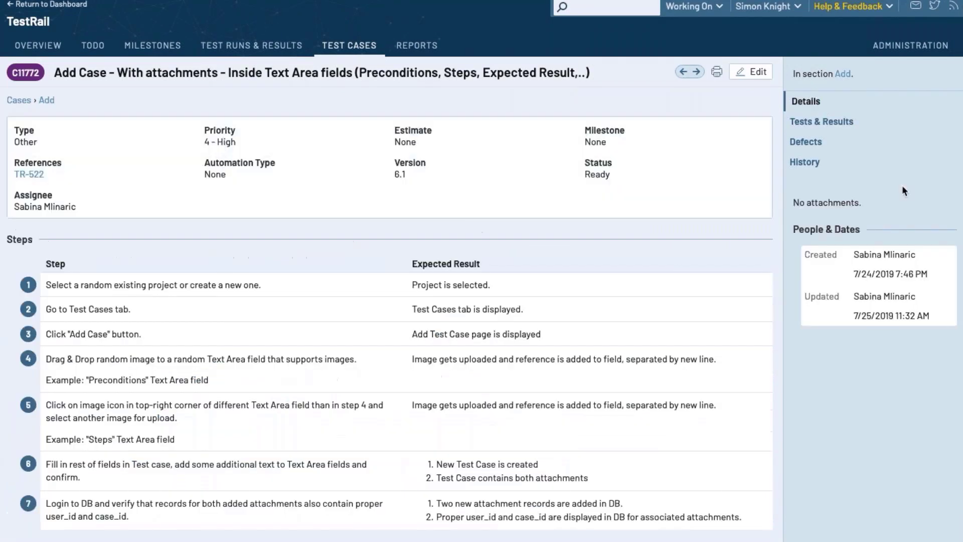
left_click(805, 163)
scroll(643, 214, "down", 7)
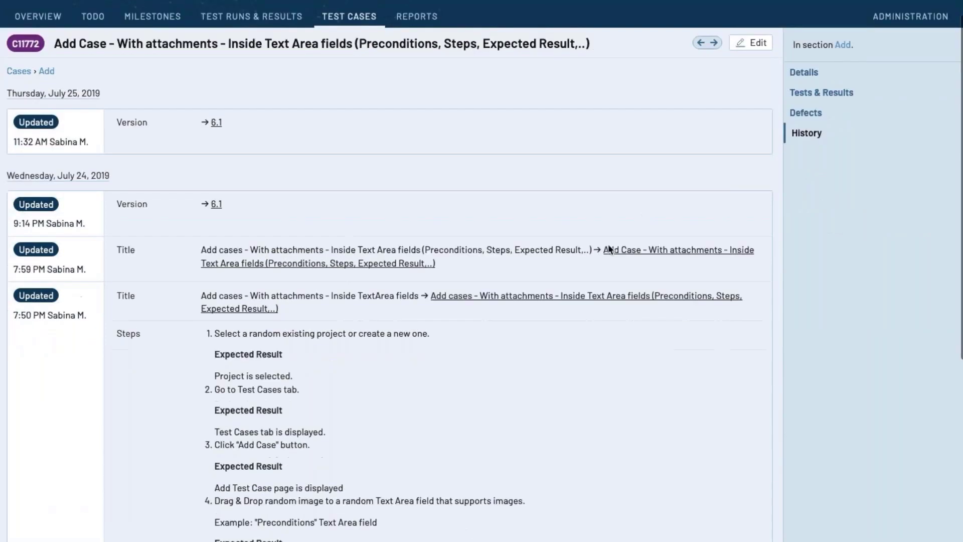
scroll(609, 250, "up", 5)
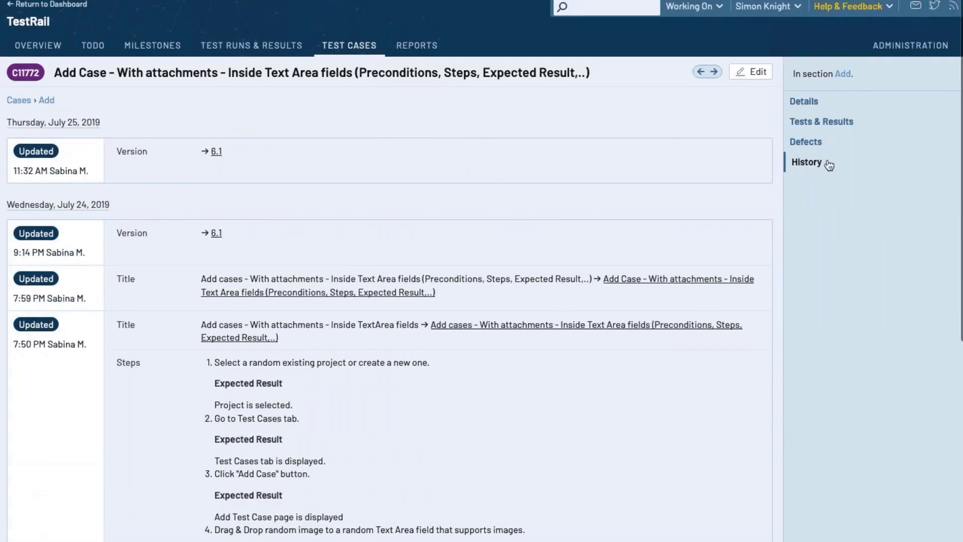
left_click(806, 28)
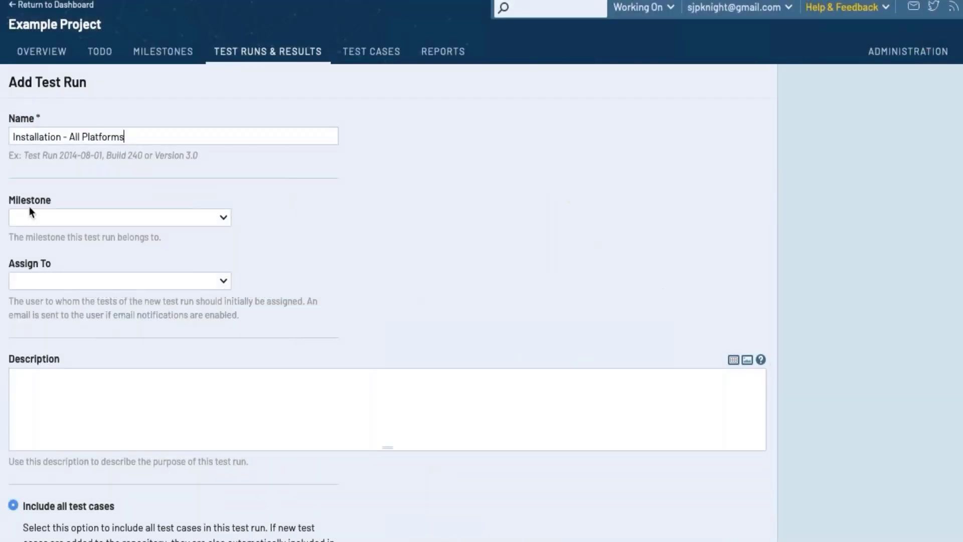
Assign the new run to milestone Release 2.0 and choose to select specific test cases
left_click(50, 216)
left_click(51, 278)
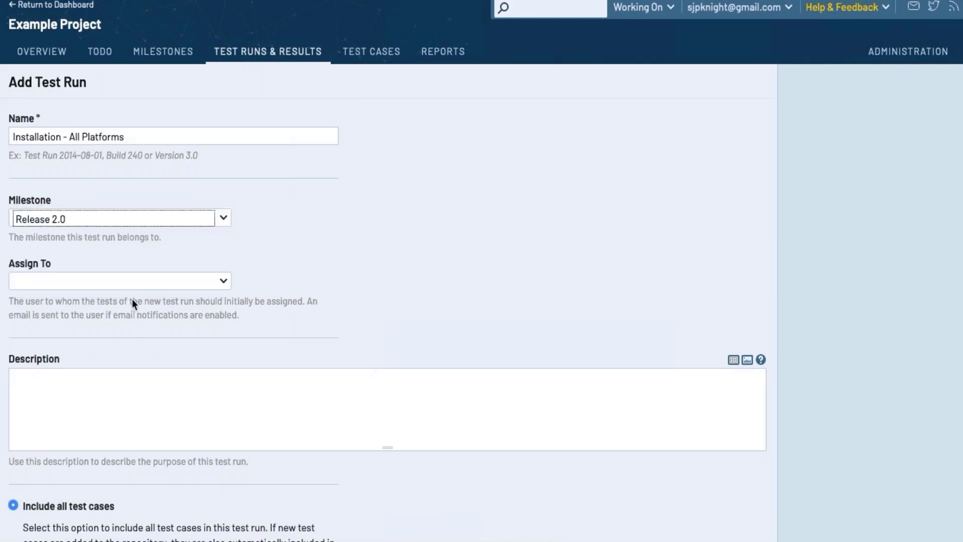
scroll(133, 301, "down", 3)
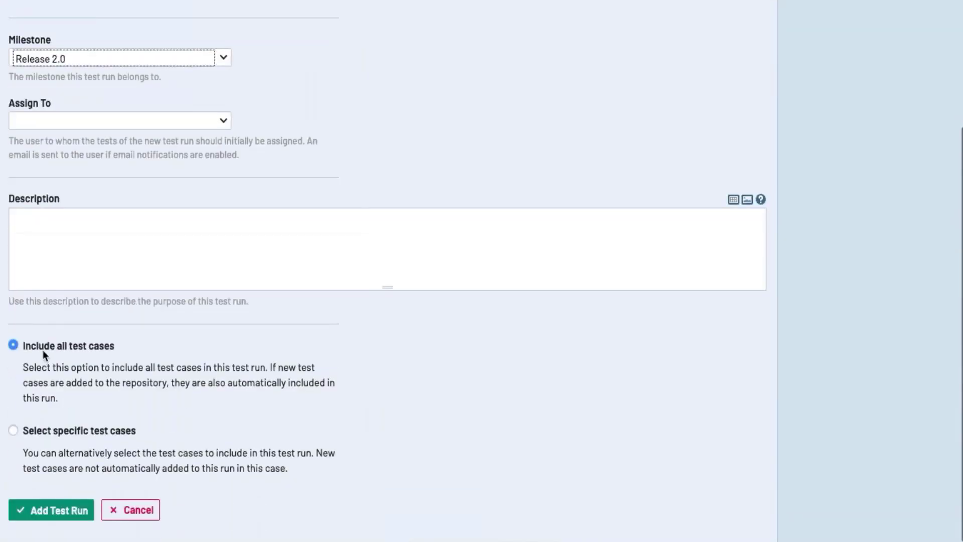
left_click(13, 430)
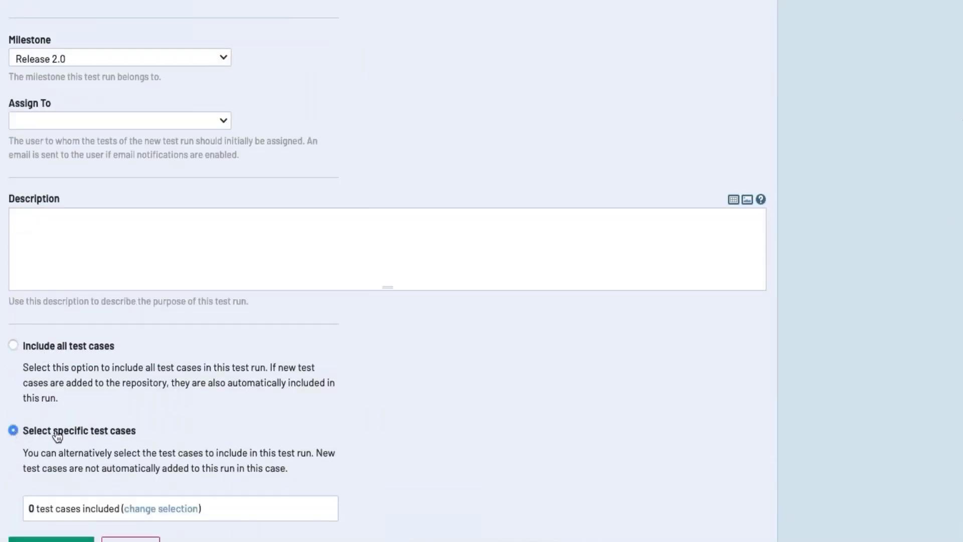
scroll(136, 449, "down", 1)
Select the 13 Installation section cases and create the Installation - All Platforms run
left_click(174, 474)
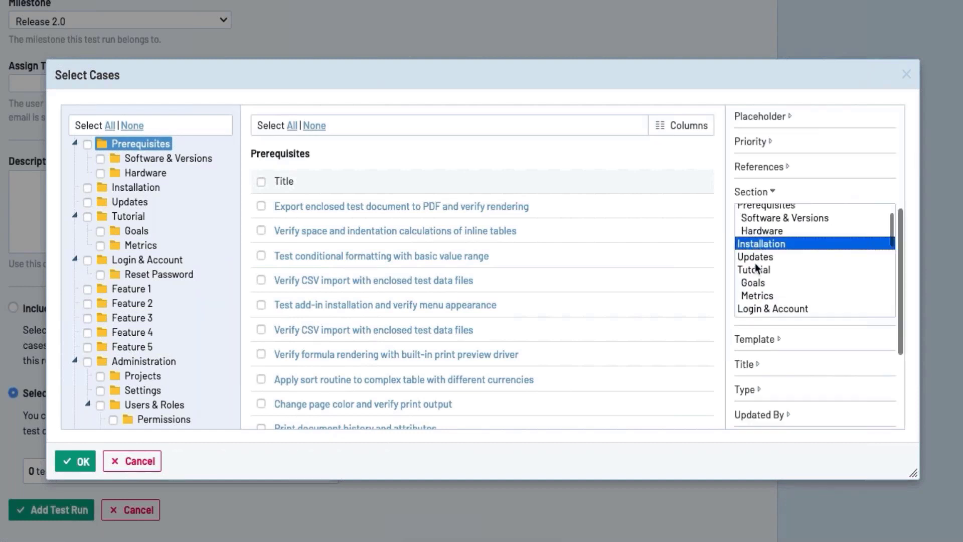
scroll(837, 352, "down", 3)
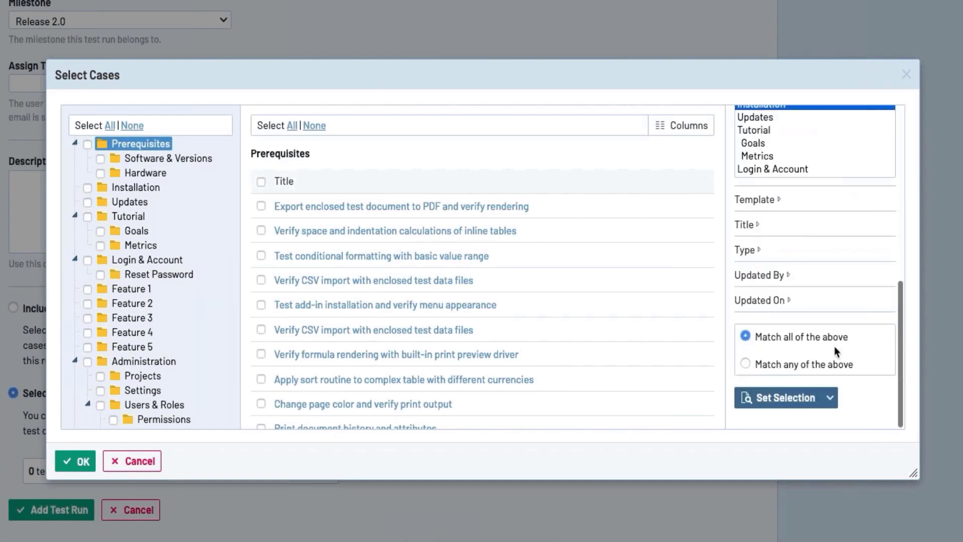
left_click(802, 398)
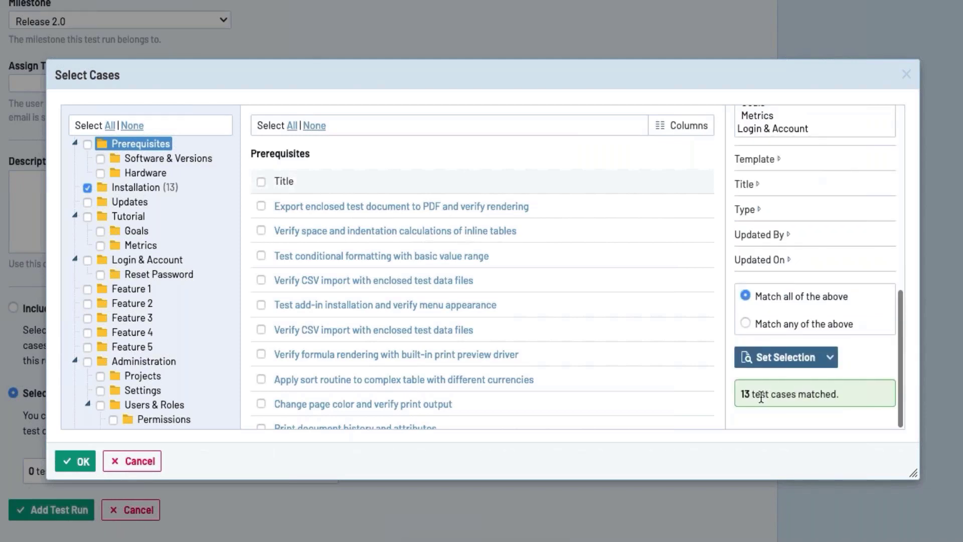
left_click(70, 462)
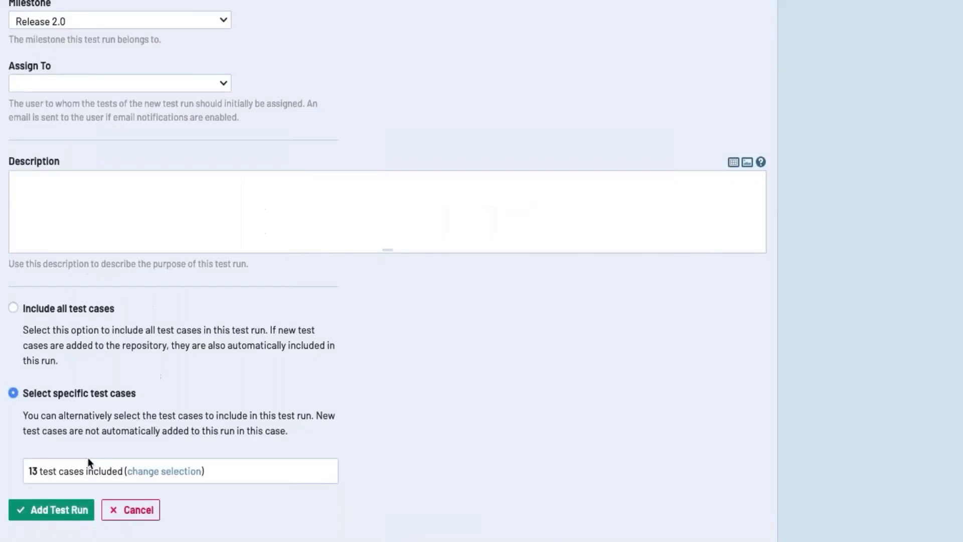
left_click(76, 513)
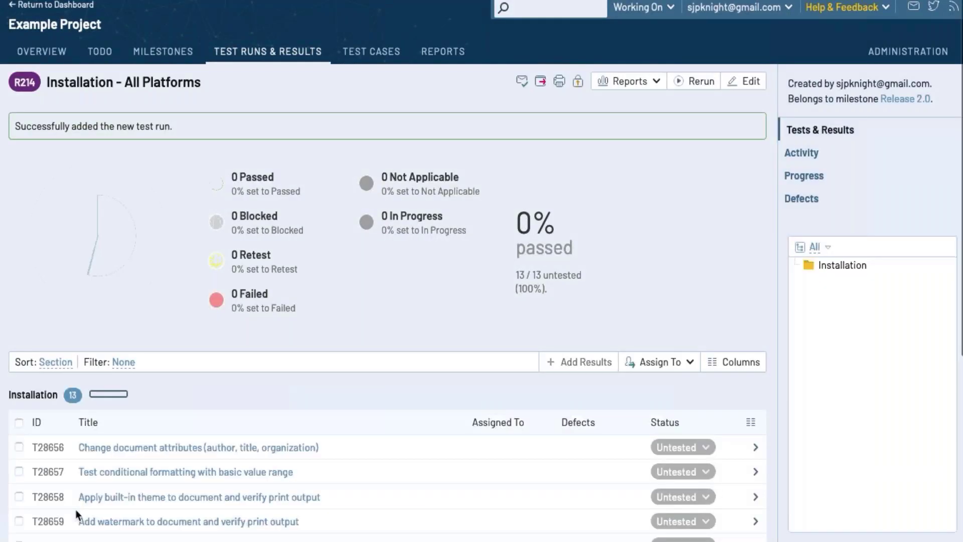
scroll(253, 331, "down", 5)
scroll(253, 331, "up", 5)
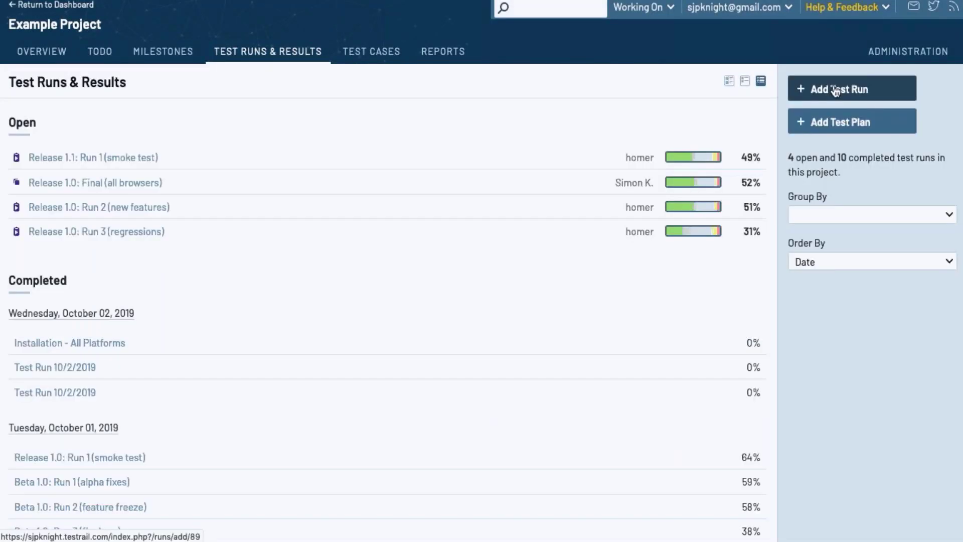
left_click(833, 88)
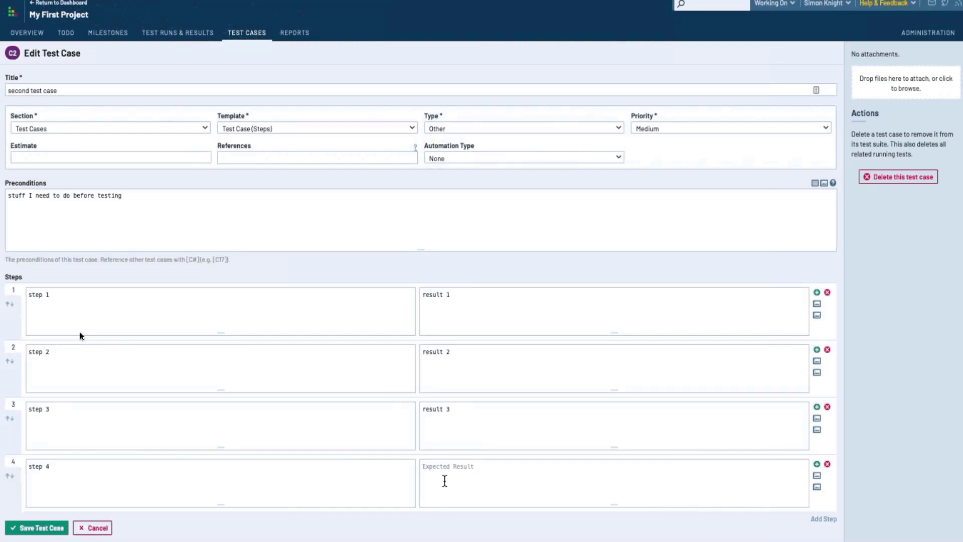
Give step 4 'result 4', add step 5 'step 5' with result 'etc', and save the case
type("result 4")
left_click(832, 523)
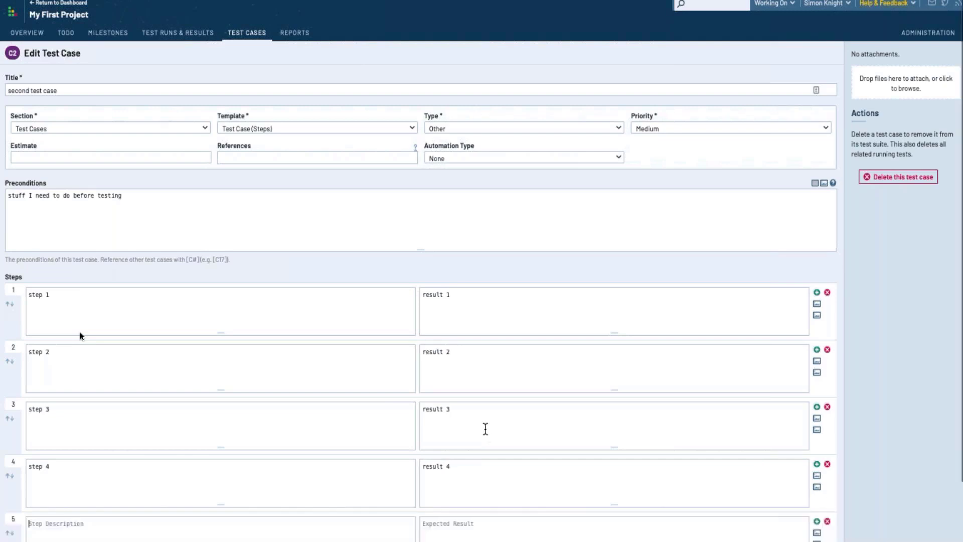
scroll(206, 479, "down", 2)
left_click(203, 482)
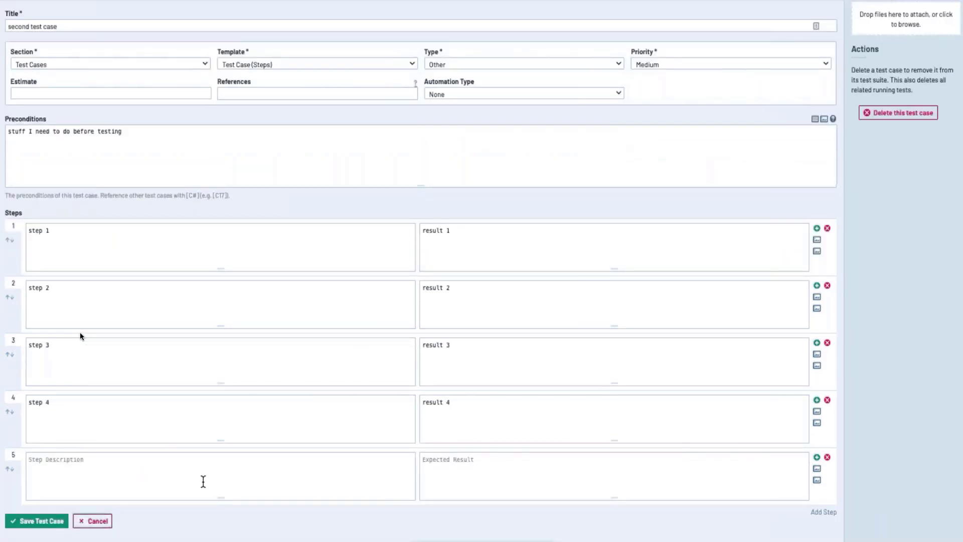
type("step 5")
key("Tab")
type("etc")
left_click(21, 521)
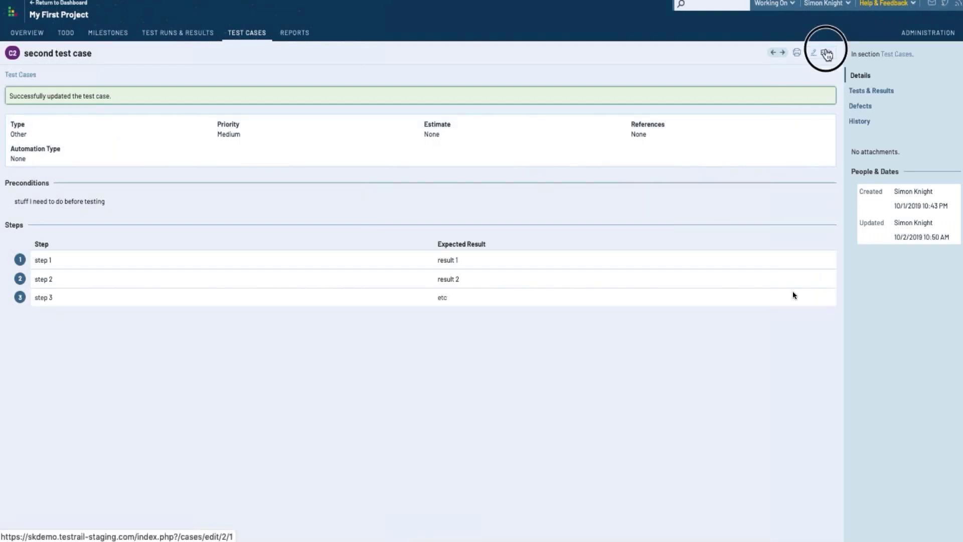
Reopen the case to correct step 3's result and re-add step 4 ('step 4', 'result 4')
left_click(826, 54)
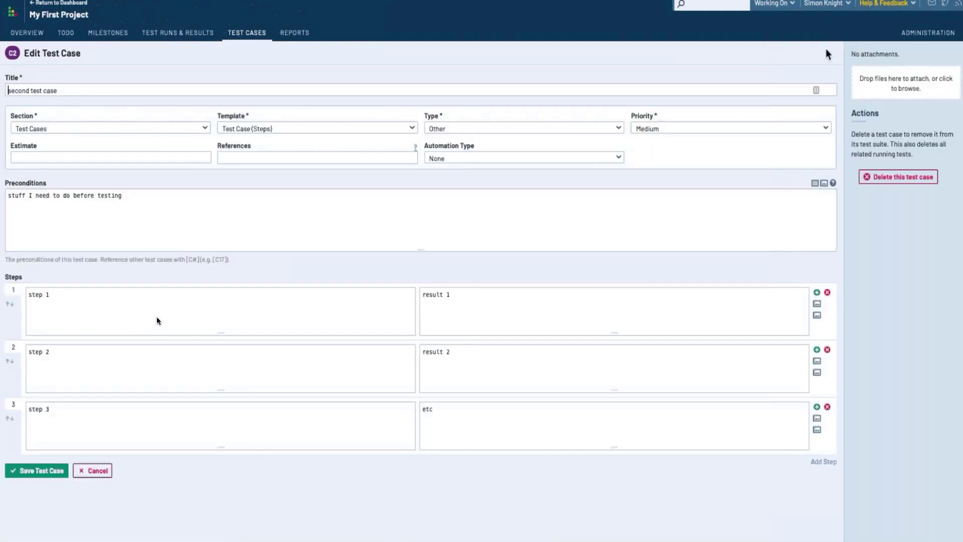
left_click_drag(517, 419, 412, 411)
type("st")
key("BackSpace")
key("BackSpace")
type("result 4")
left_click(822, 462)
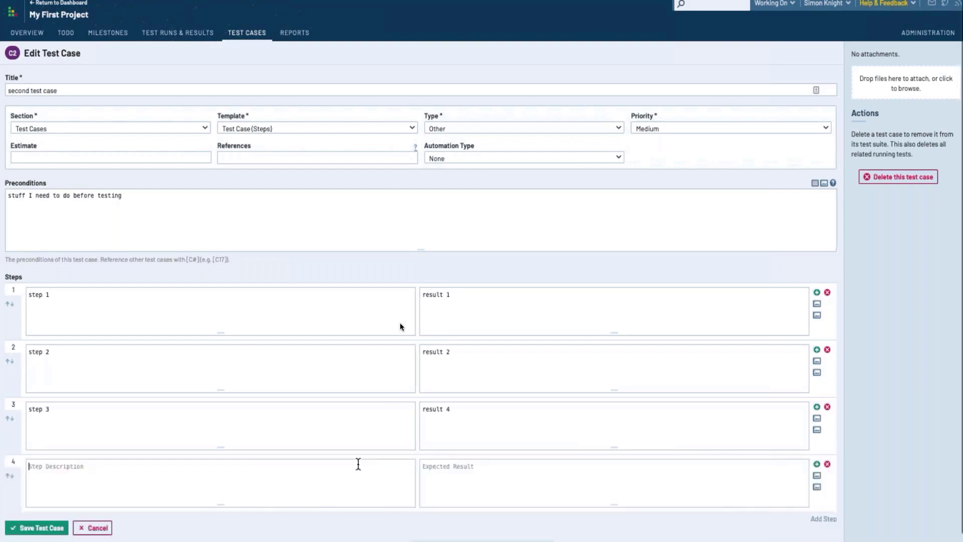
type("step")
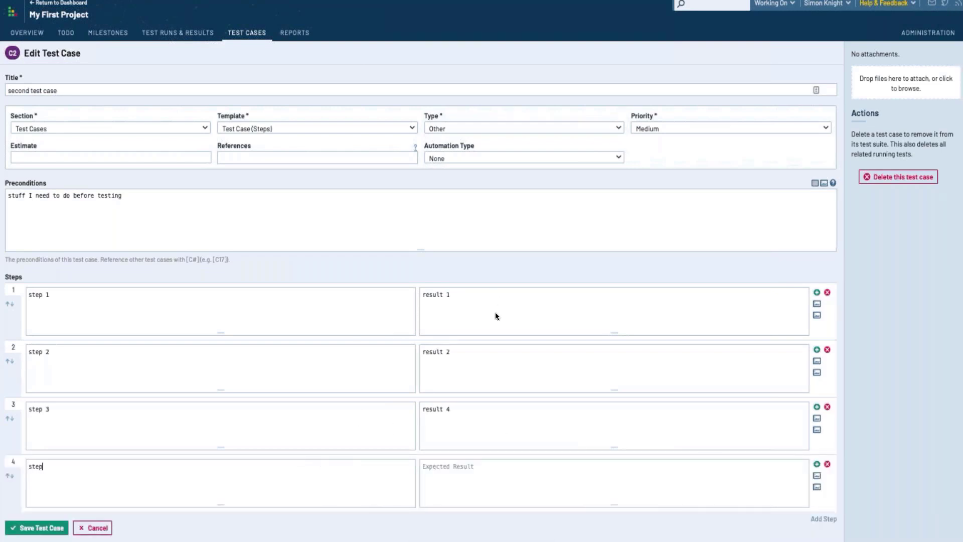
type(" 4")
left_click(445, 481)
type("result 4")
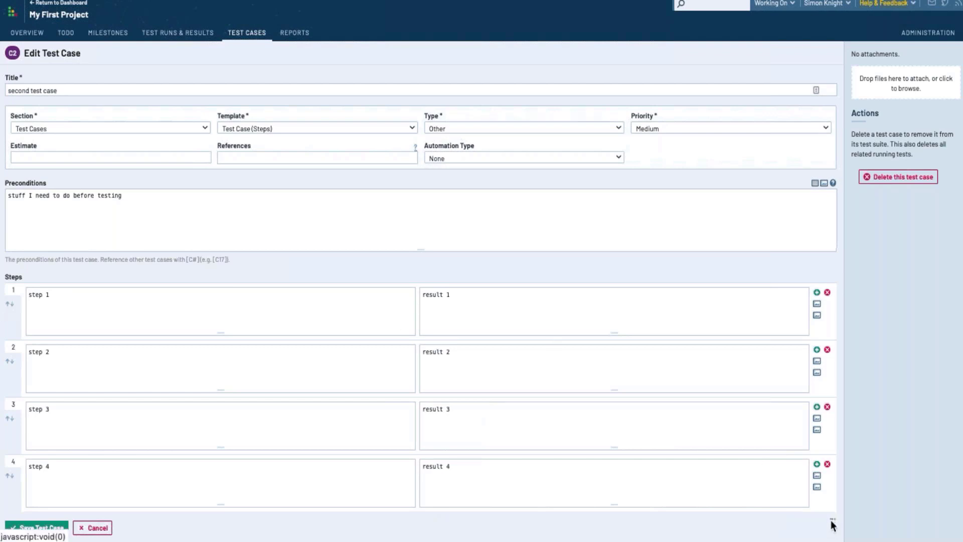
left_click(830, 522)
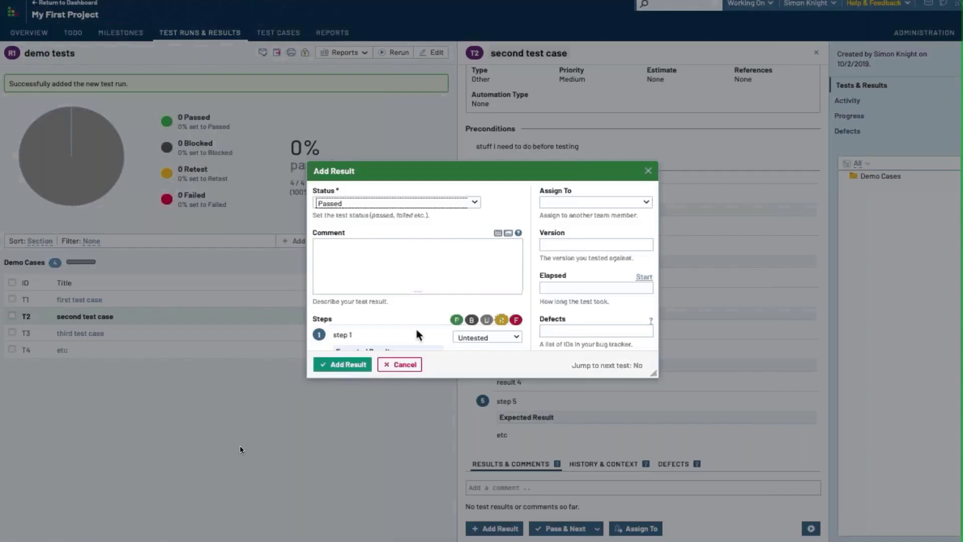
Mark steps 1 and 2 as Passed and step 3 as Retest
scroll(419, 334, "down", 3)
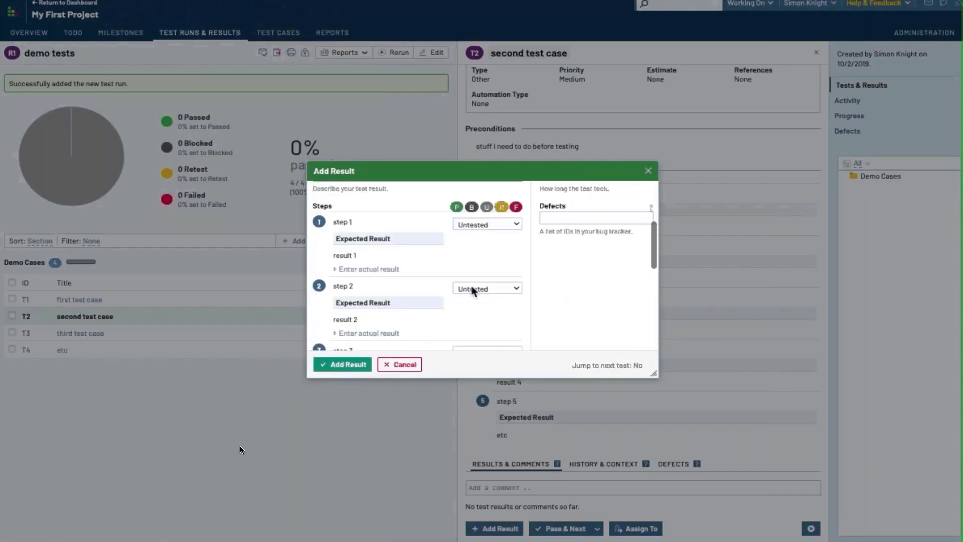
left_click(475, 226)
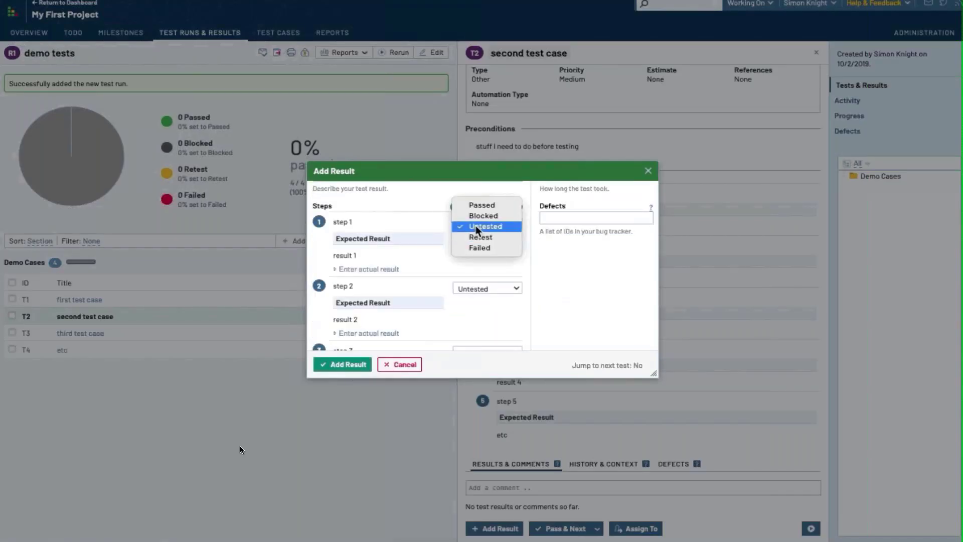
left_click(472, 208)
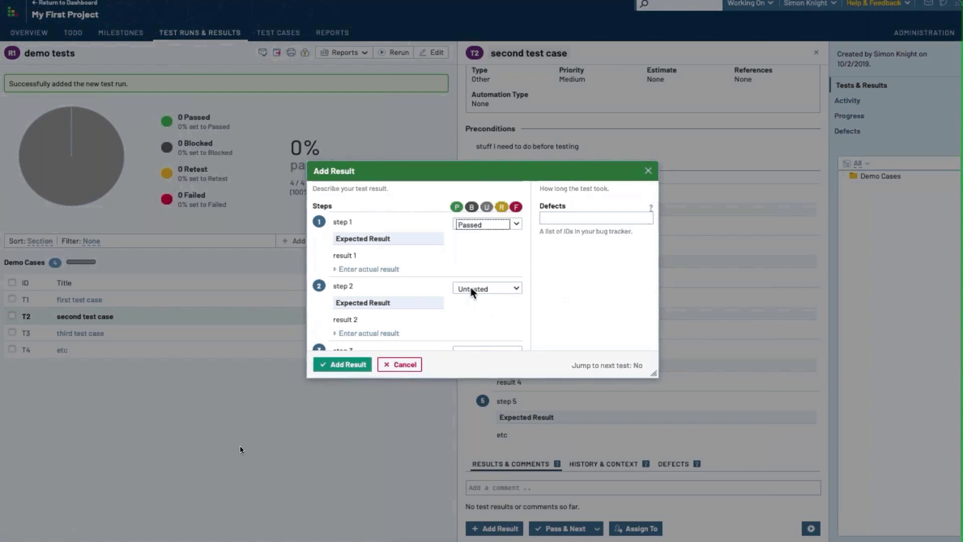
scroll(472, 292, "down", 1)
left_click(468, 223)
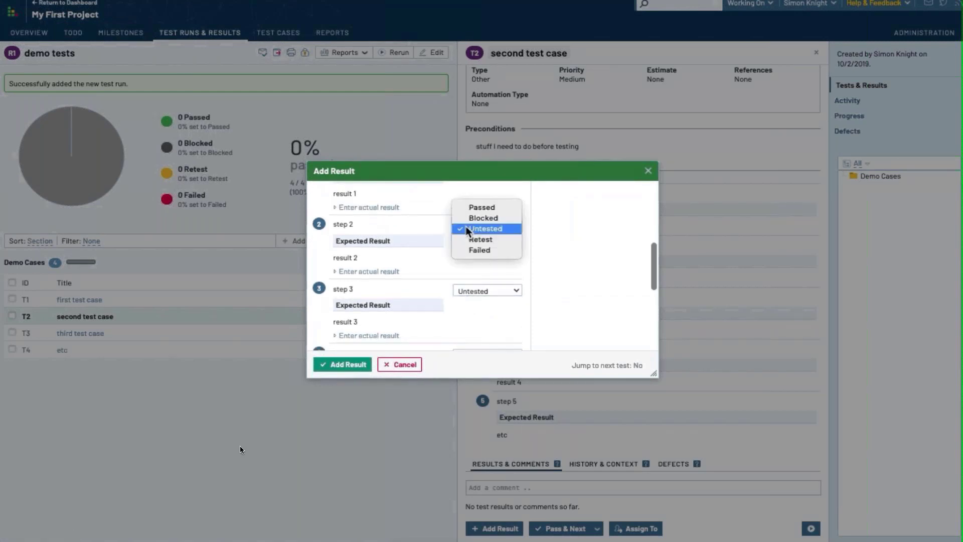
left_click(470, 207)
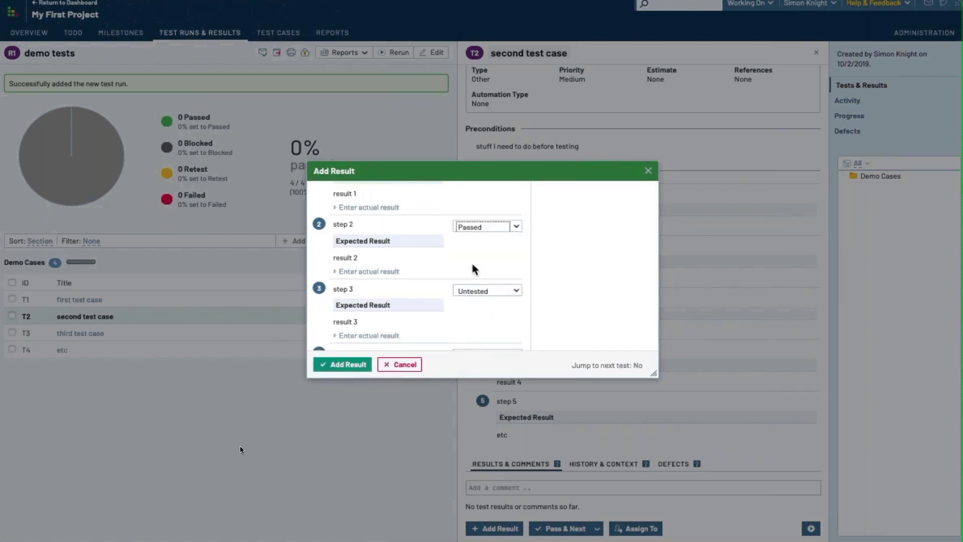
scroll(474, 270, "down", 1)
left_click(475, 241)
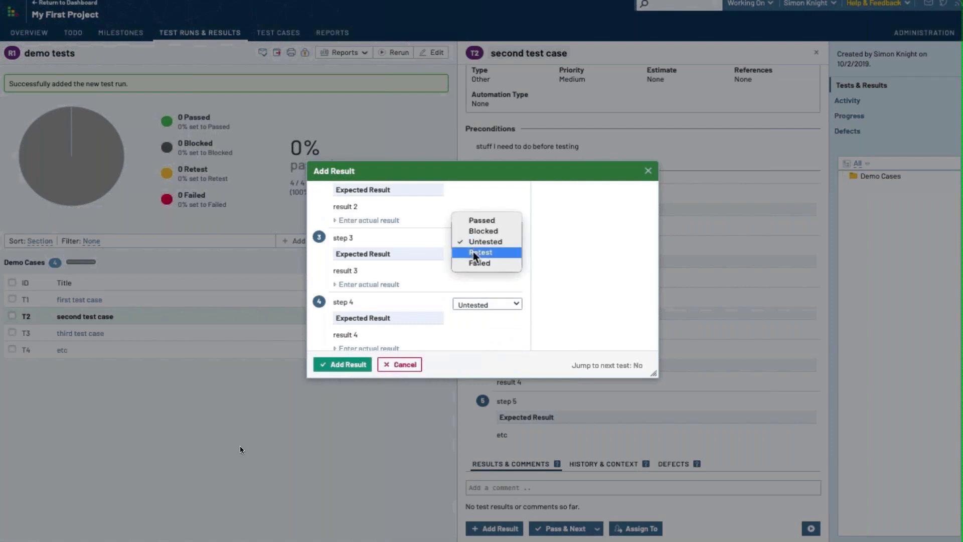
left_click(474, 252)
Mark step 4 Passed and step 5 Failed, then add the result
scroll(477, 258, "down", 2)
left_click(467, 239)
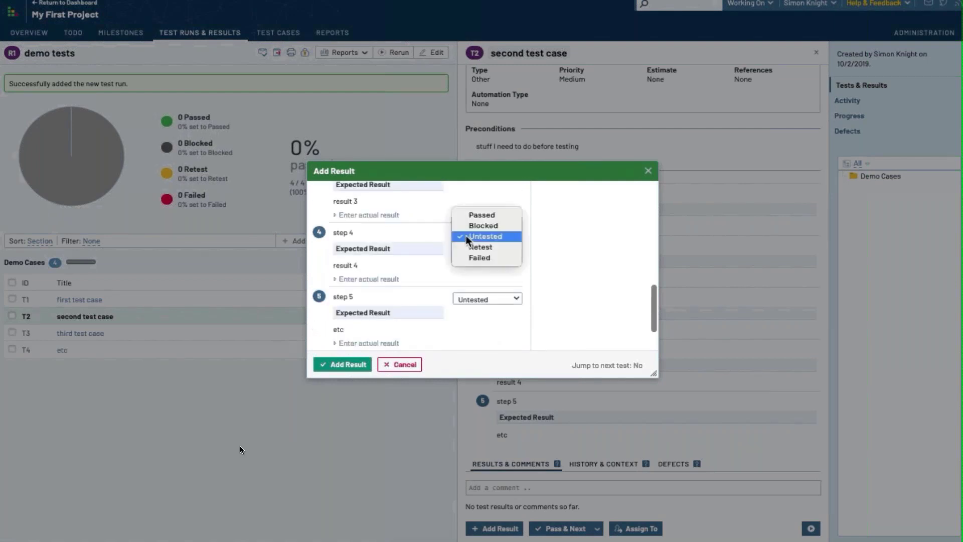
left_click(467, 216)
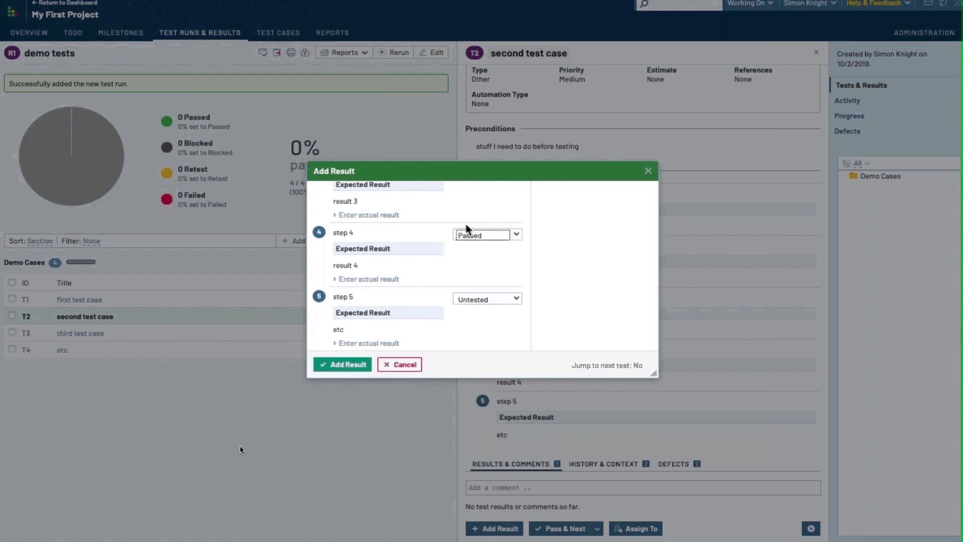
scroll(469, 274, "down", 1)
left_click(467, 253)
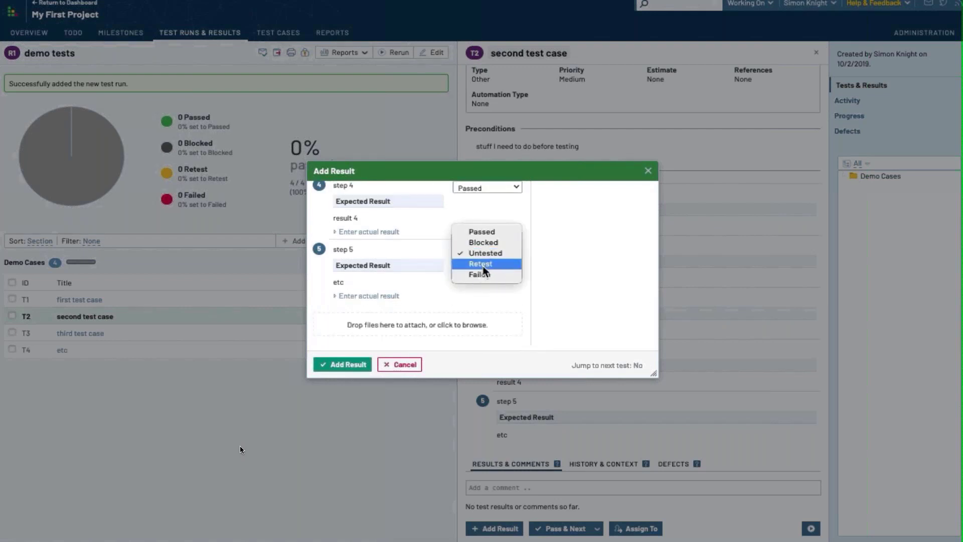
left_click(479, 274)
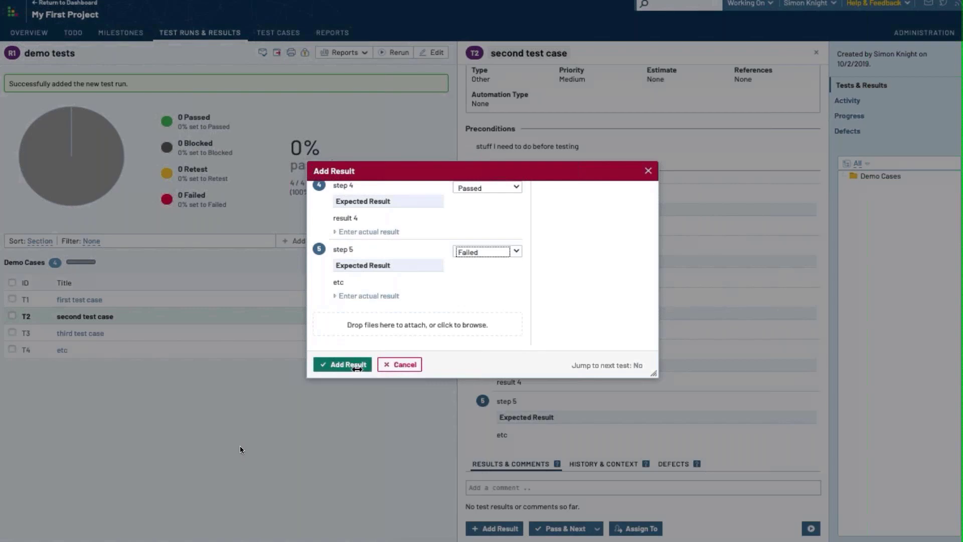
left_click(351, 365)
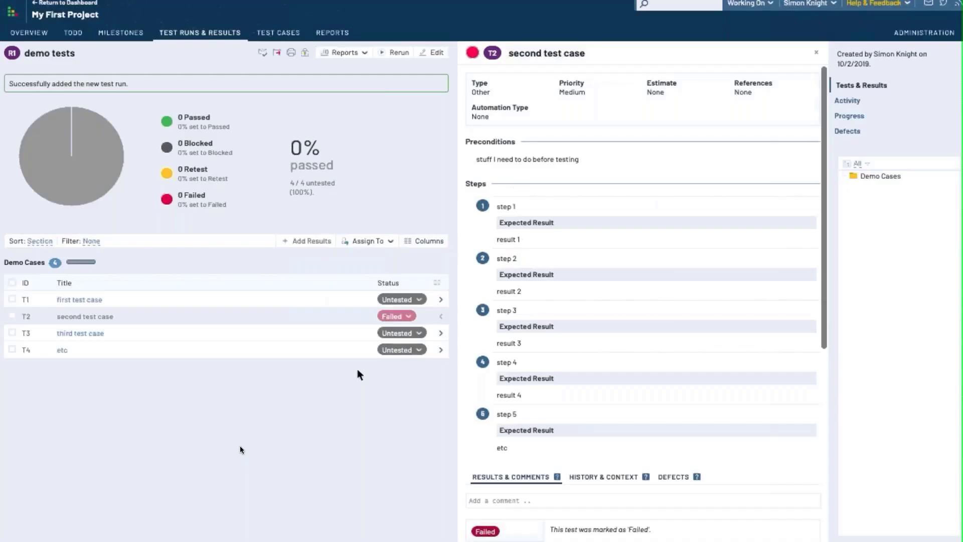
Comment 'Needs some retesting' on the second test case
left_click(510, 500)
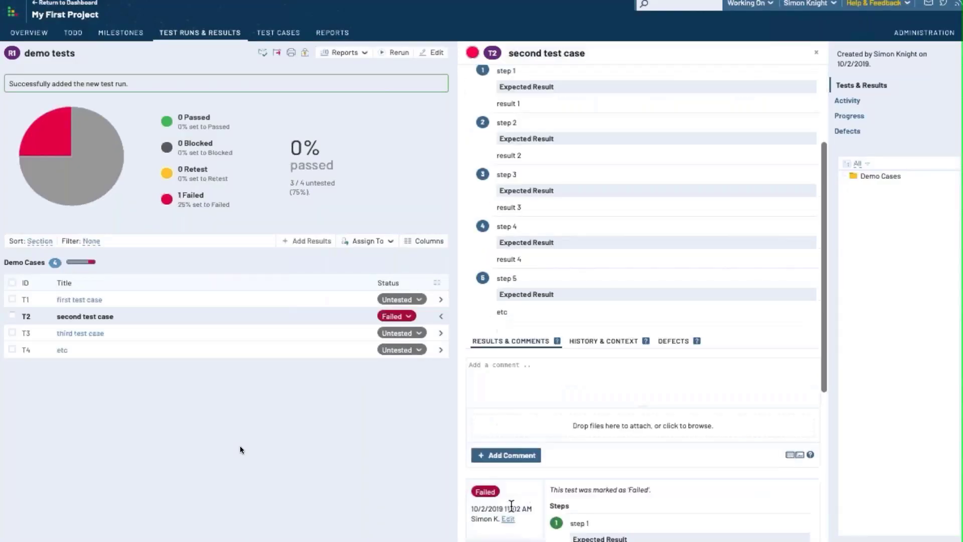
type("Need")
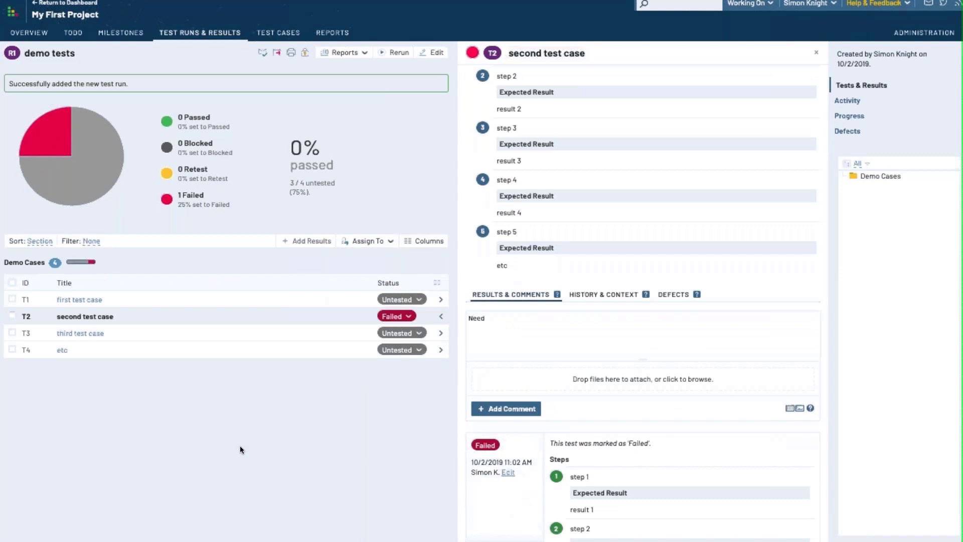
type("s some retesting")
left_click(537, 412)
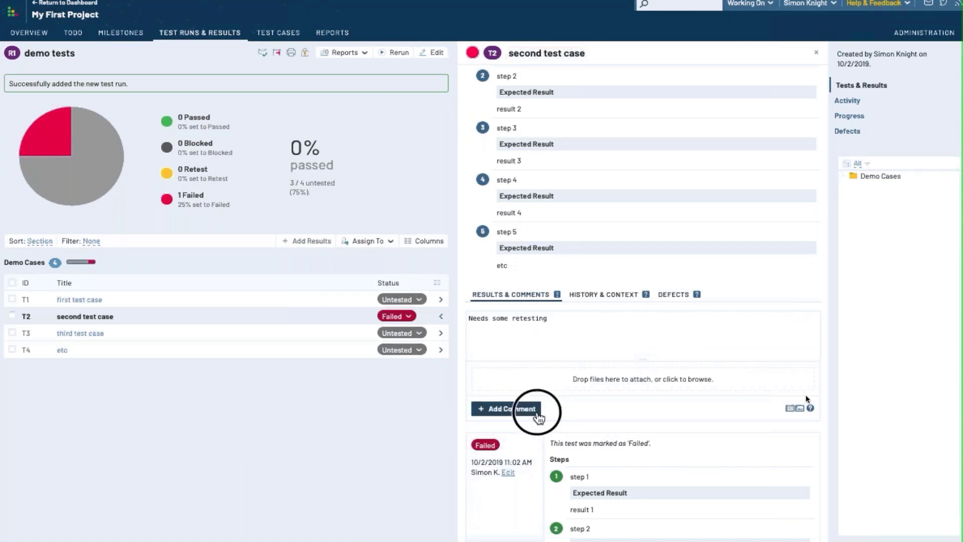
Add a result with a new defect pushed to the bug tracker and save it
scroll(631, 406, "down", 2)
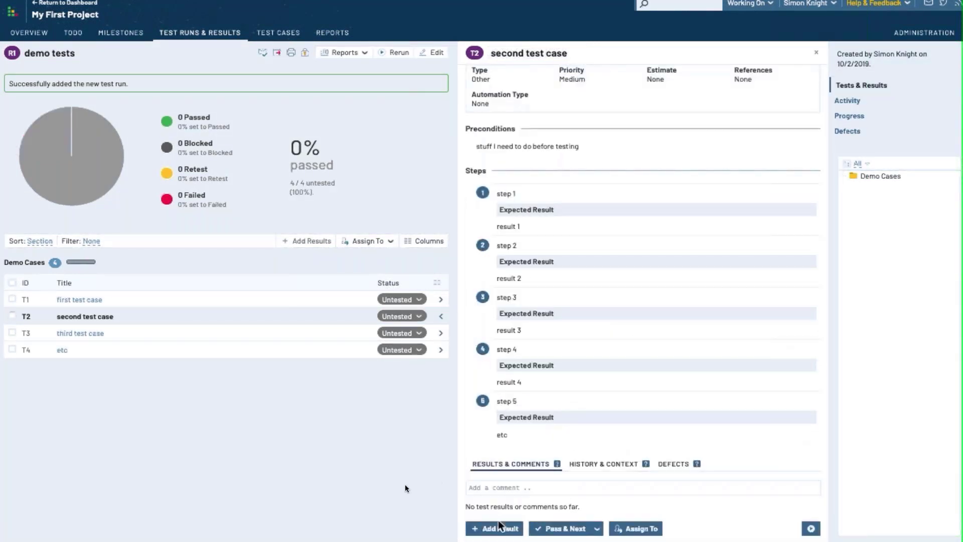
left_click(508, 532)
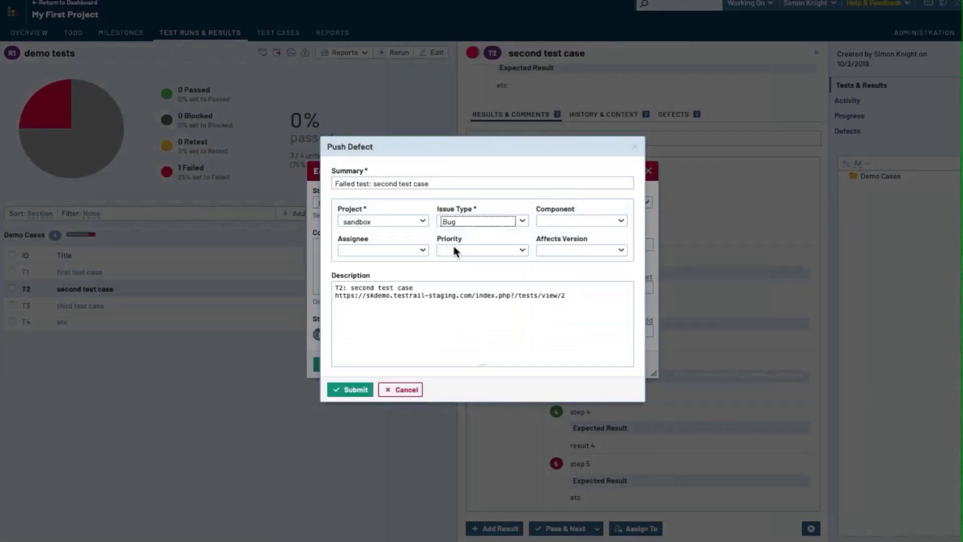
left_click(362, 391)
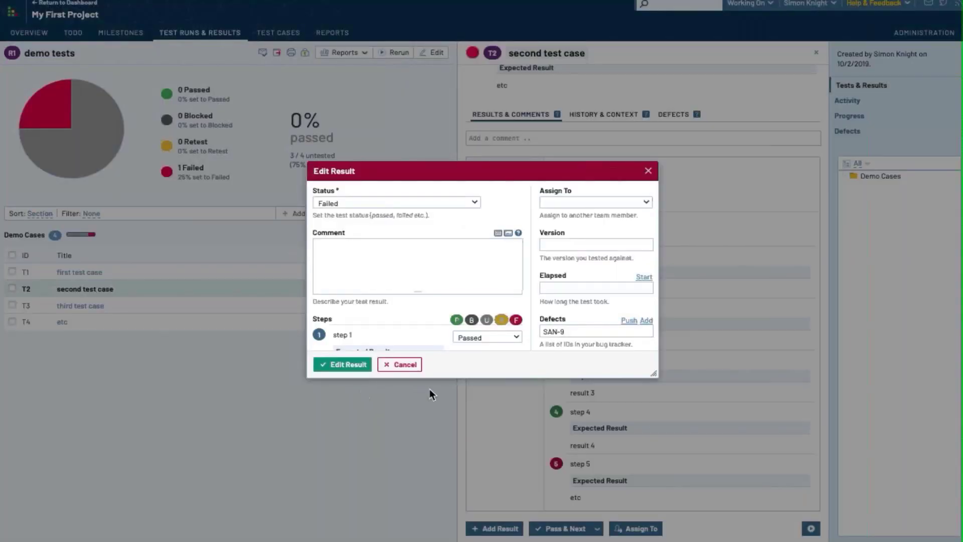
left_click(349, 364)
scroll(561, 346, "down", 5)
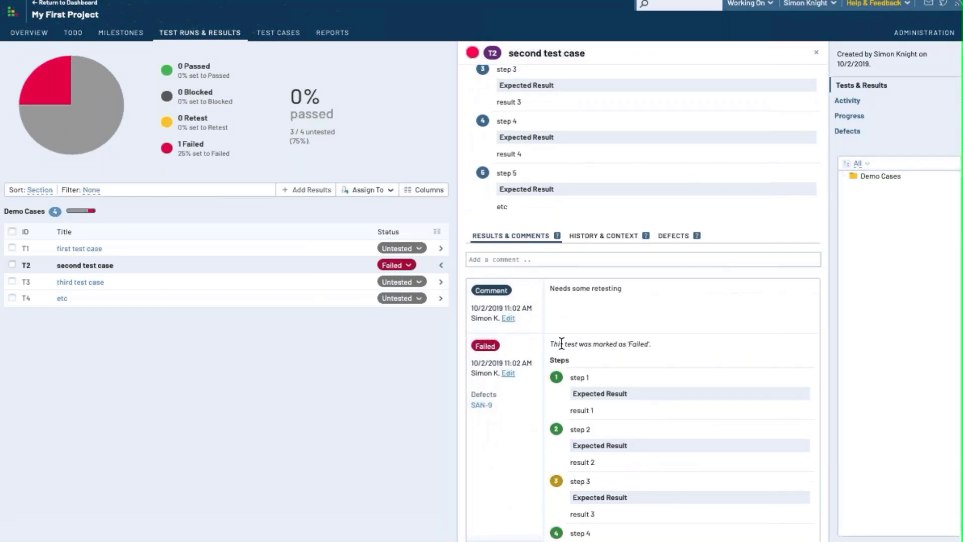
scroll(562, 344, "down", 3)
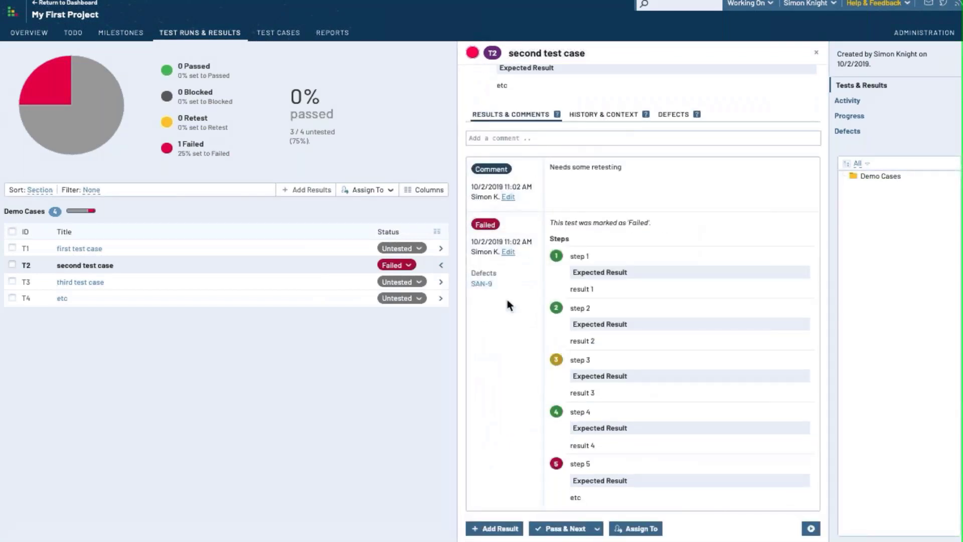
mouse_move(489, 290)
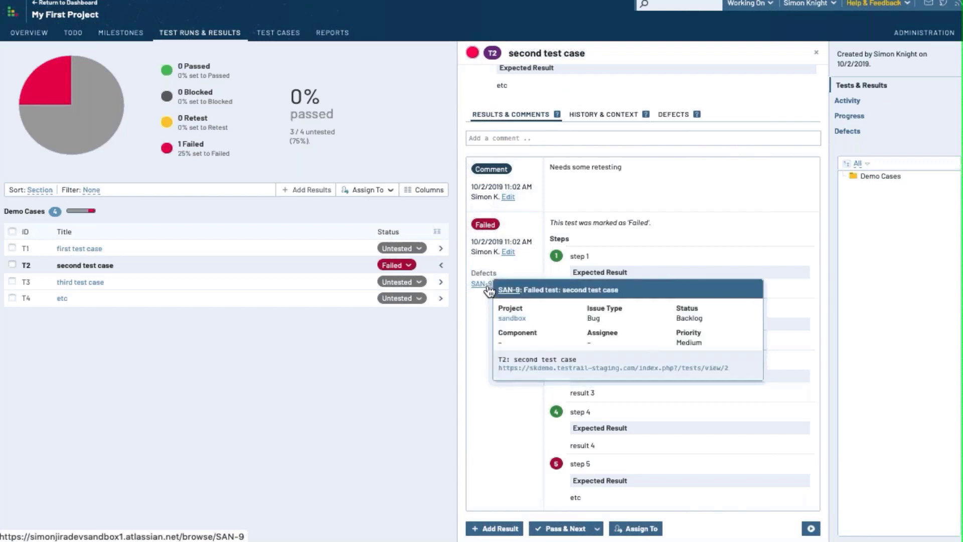
Edit the failed result, push a sandbox Bug defect to Jira, and save the result
left_click(508, 252)
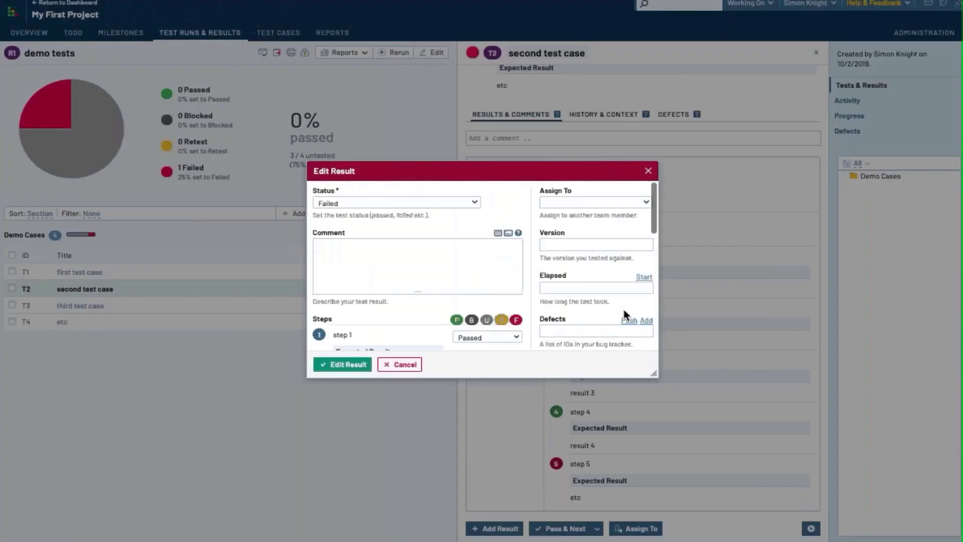
left_click(633, 319)
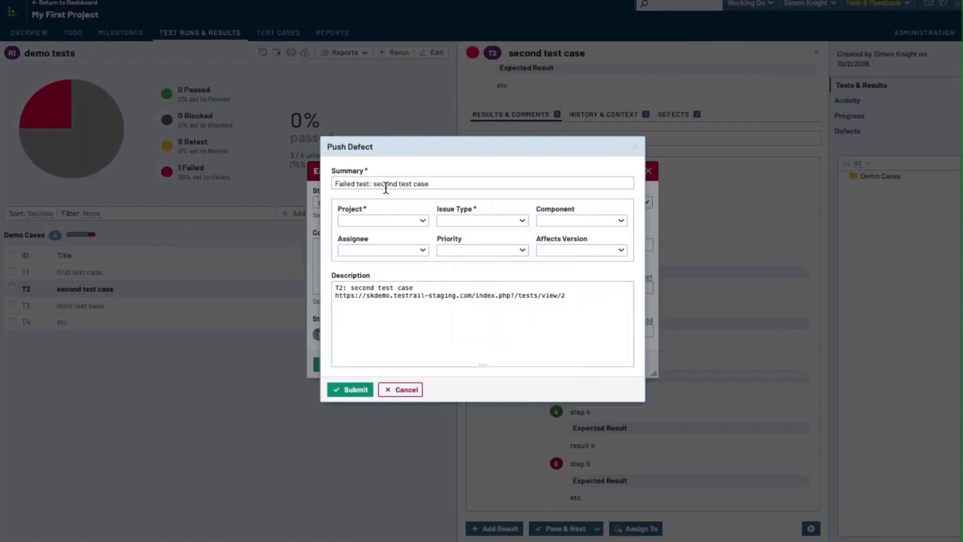
left_click(387, 222)
left_click(368, 233)
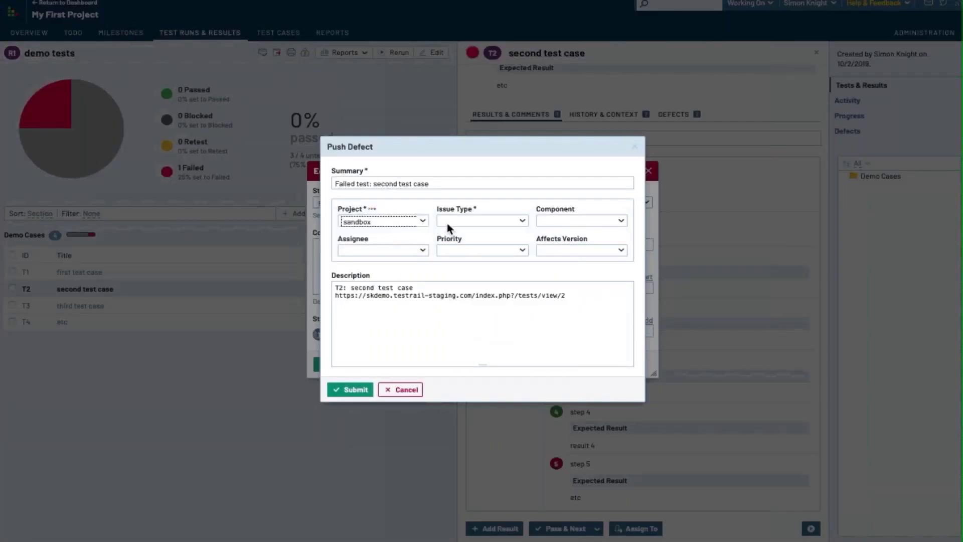
left_click(454, 221)
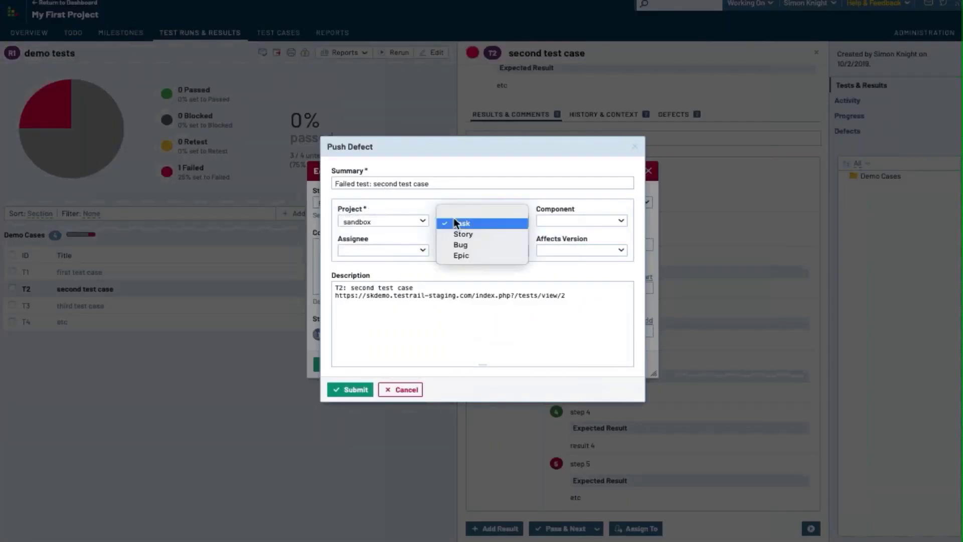
left_click(453, 245)
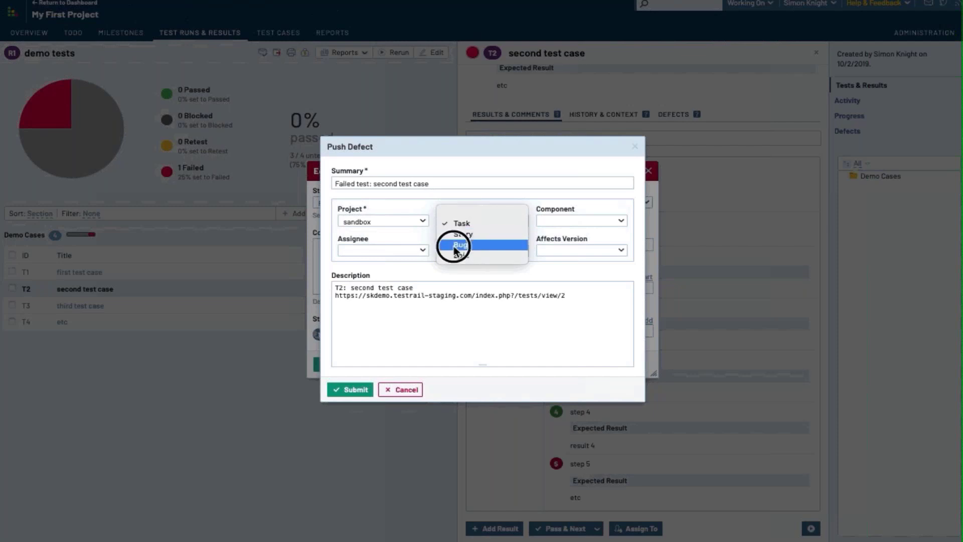
left_click(361, 390)
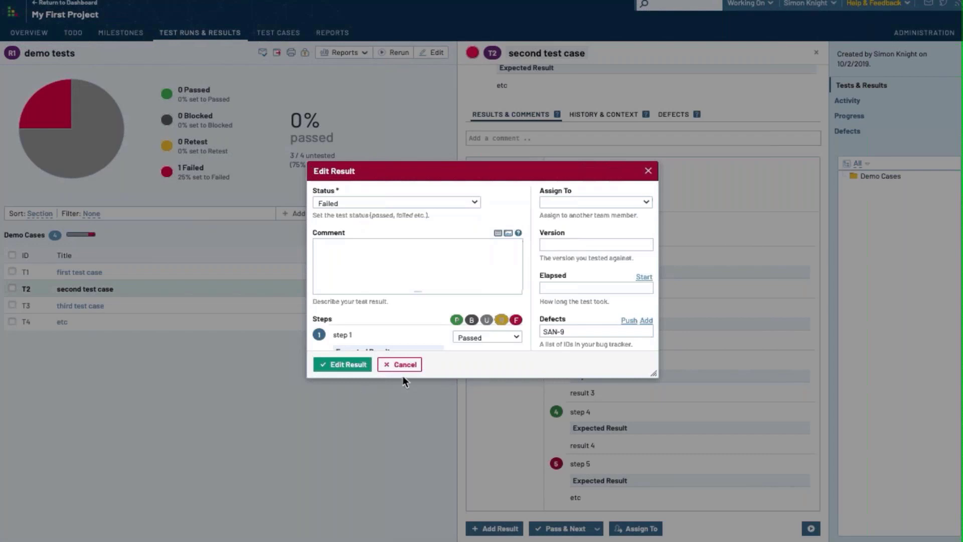
left_click(349, 363)
scroll(560, 339, "down", 5)
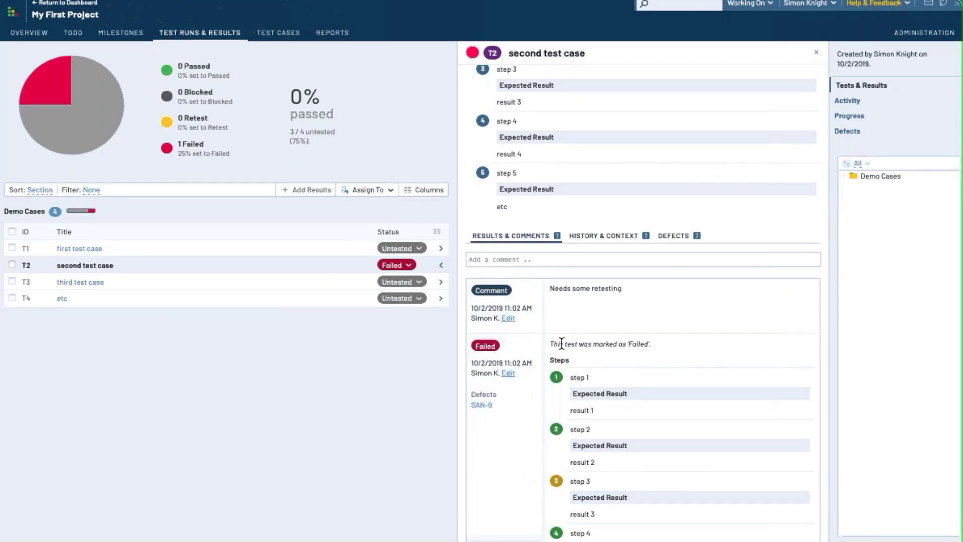
scroll(562, 344, "down", 3)
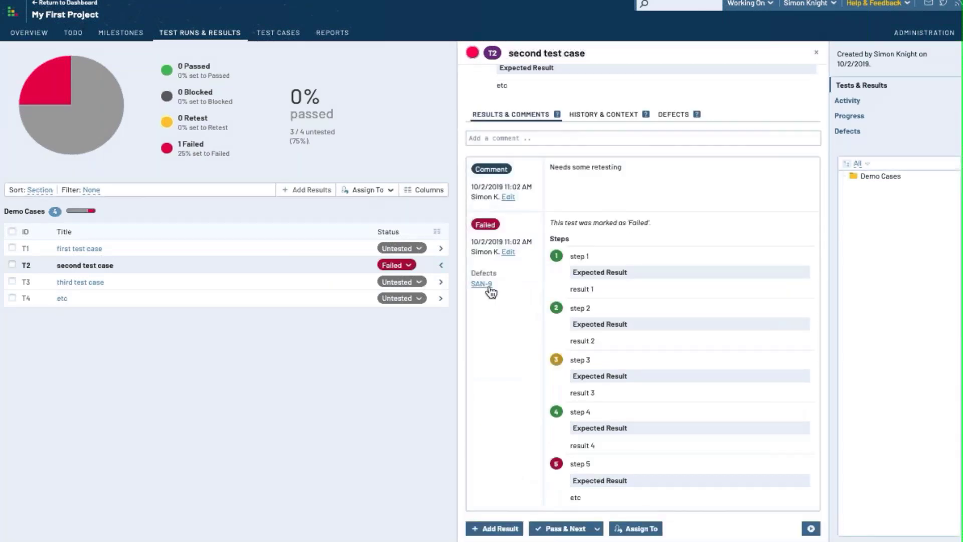
Re-edit the failed result and set up a new defect for project sandbox, issue type Bug
mouse_move(489, 287)
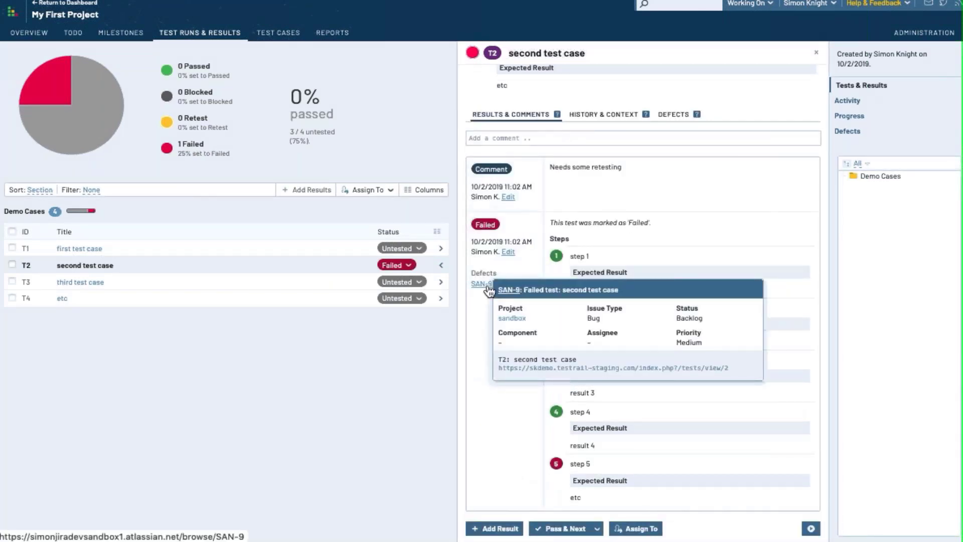
left_click(508, 251)
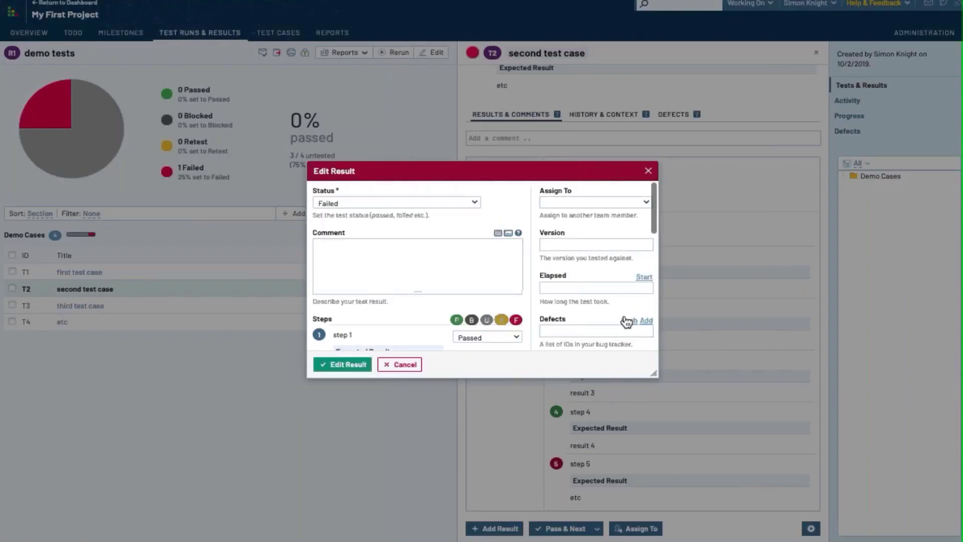
left_click(627, 320)
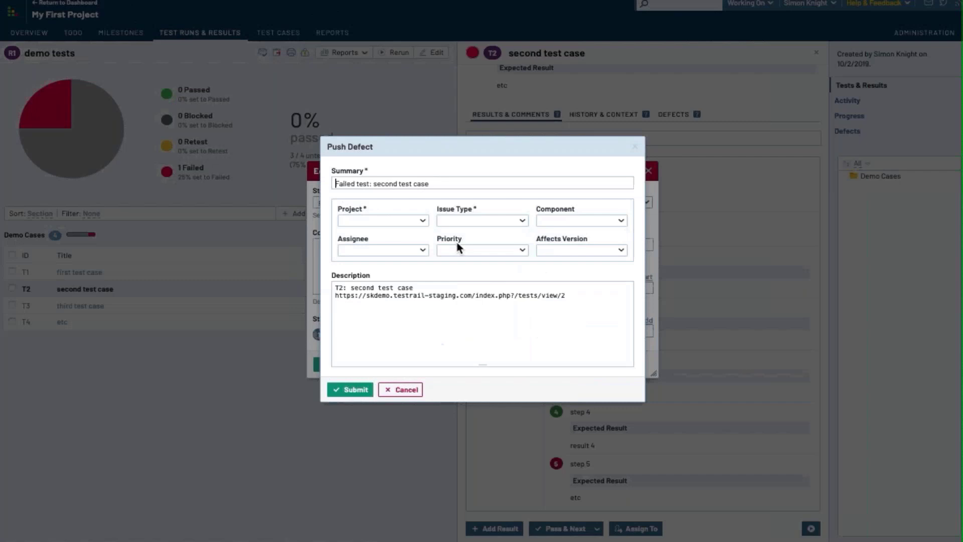
left_click(386, 220)
left_click(383, 232)
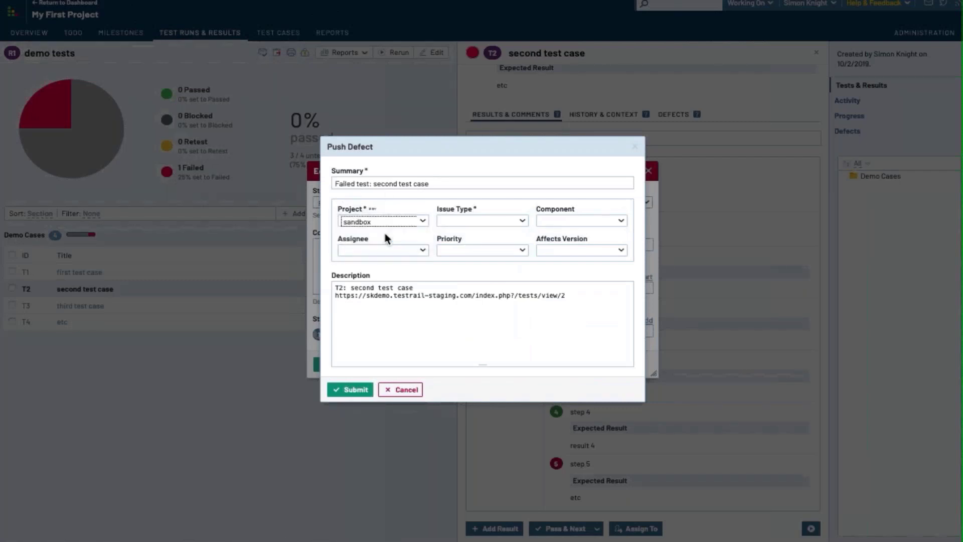
left_click(455, 221)
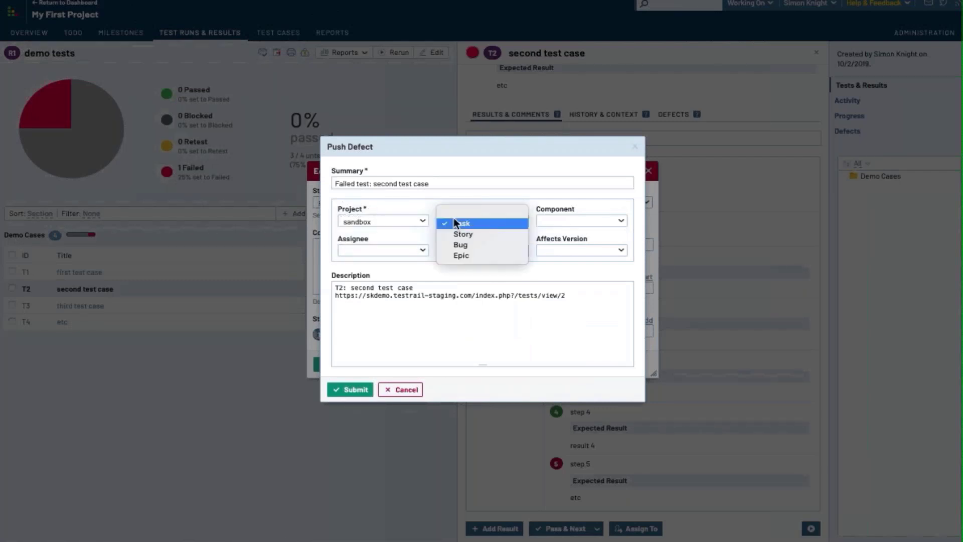
left_click(458, 245)
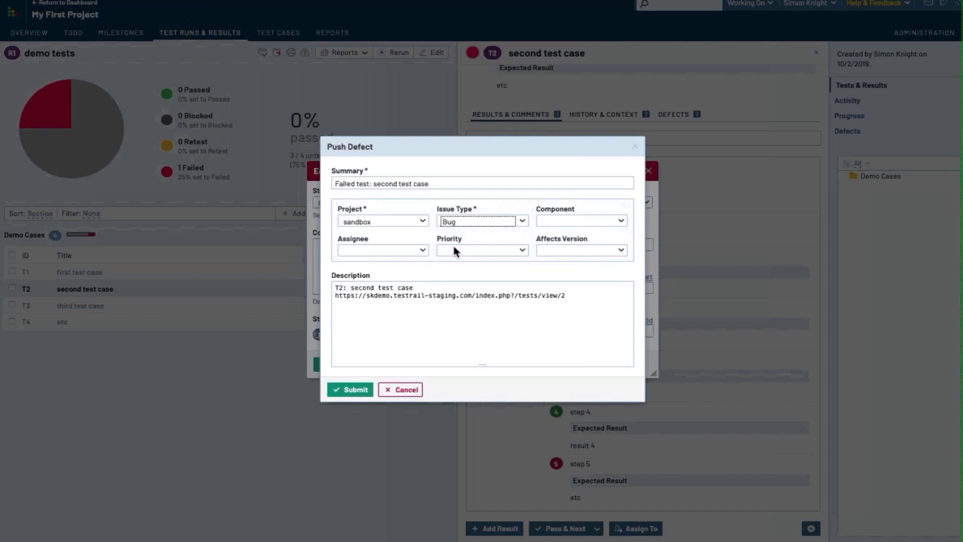
Submit the defect to Jira, save the result, and open Jira's Create issue page
left_click(361, 389)
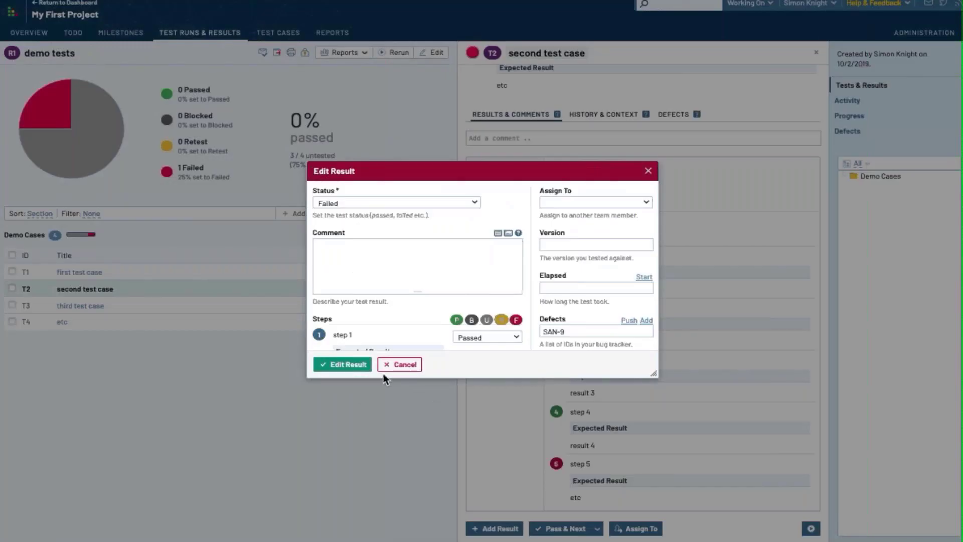
left_click(349, 362)
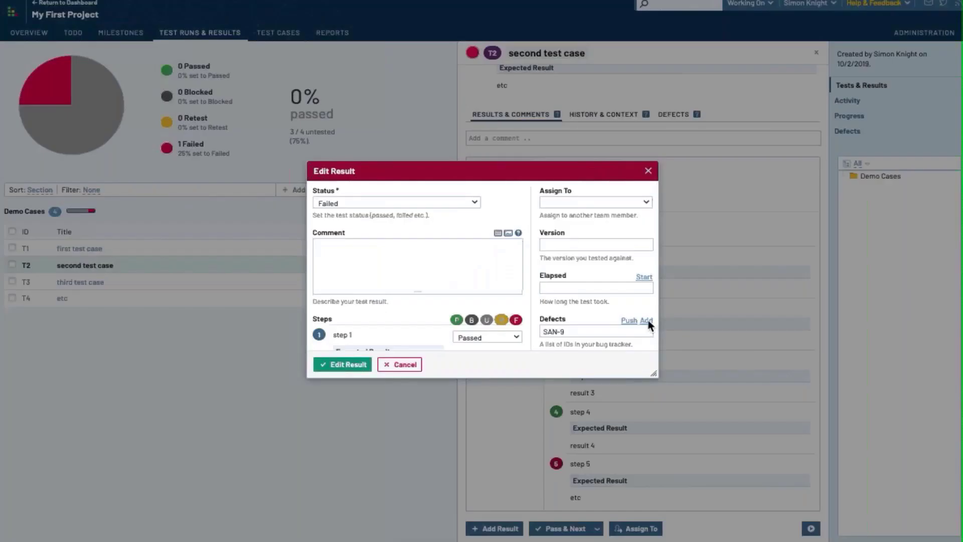
left_click(648, 323)
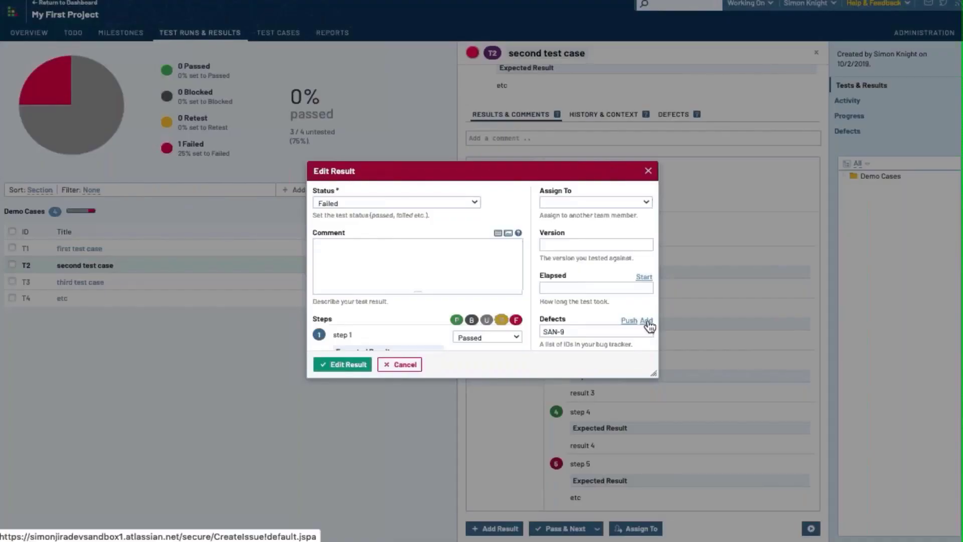
left_click(647, 322)
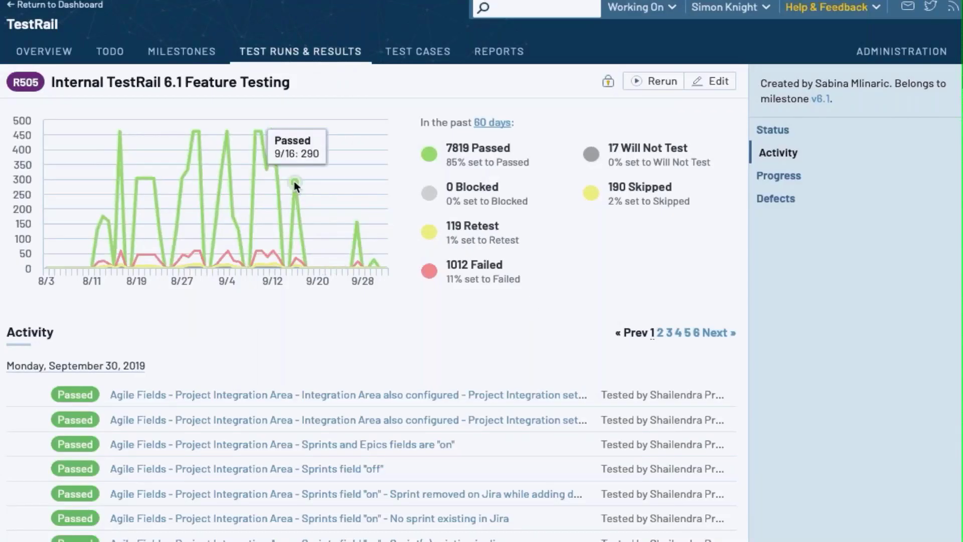
View the test plan's Progress and Defects reports
left_click(774, 177)
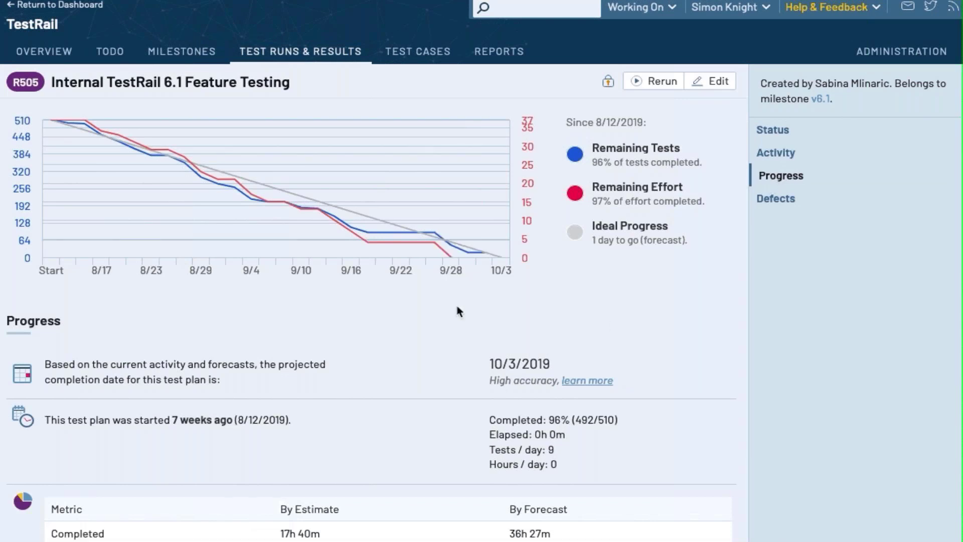
left_click(796, 209)
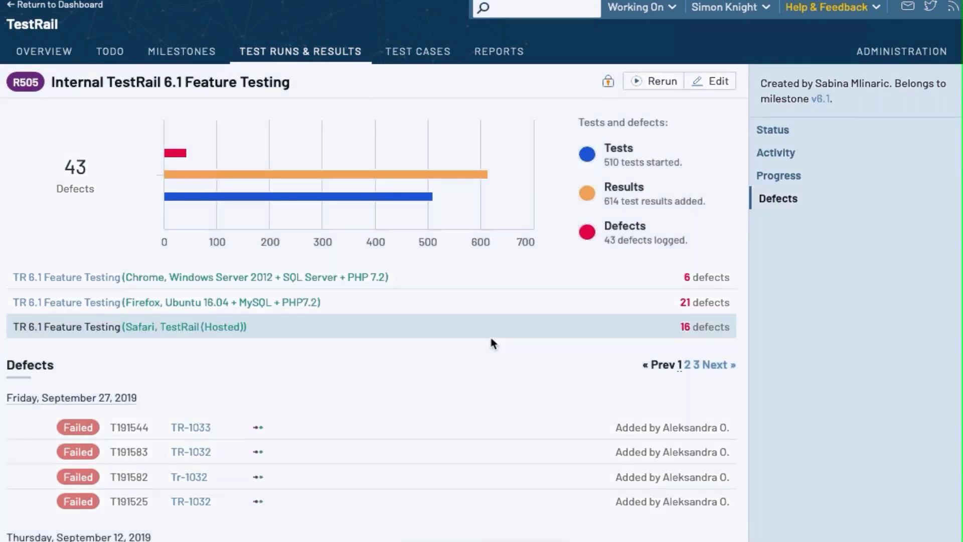
scroll(490, 336, "down", 2)
mouse_move(184, 340)
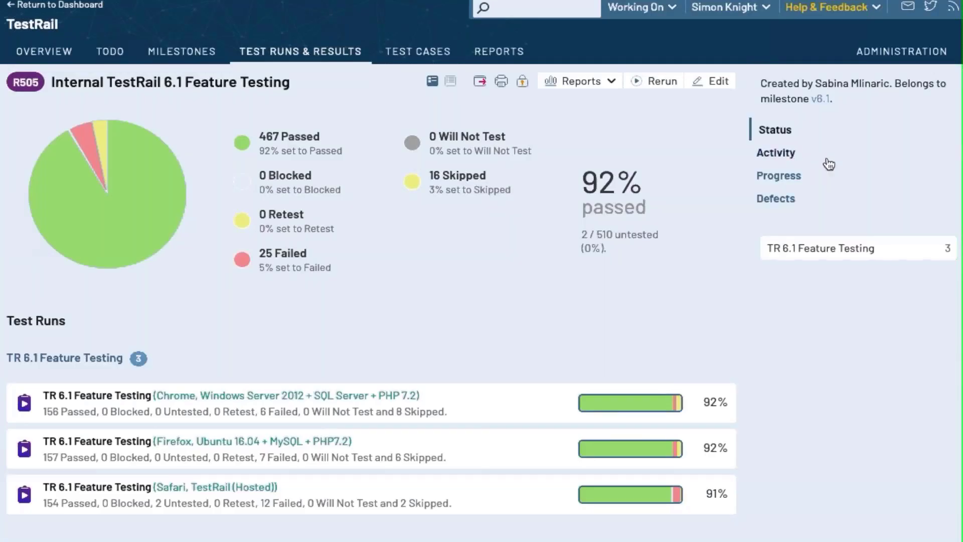
Revisit the plan's Activity, Progress burndown and Defects reports, inspecting chart points
left_click(785, 155)
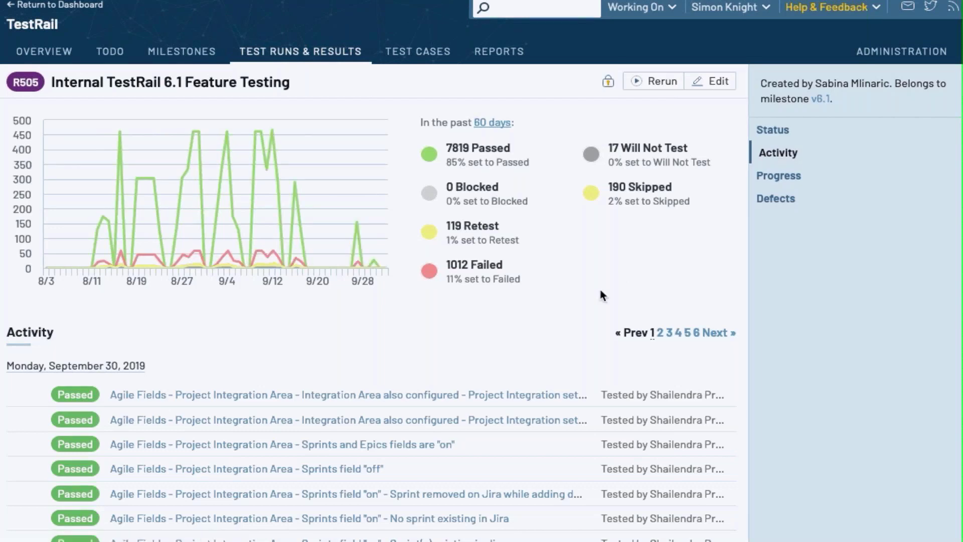
scroll(600, 291, "down", 7)
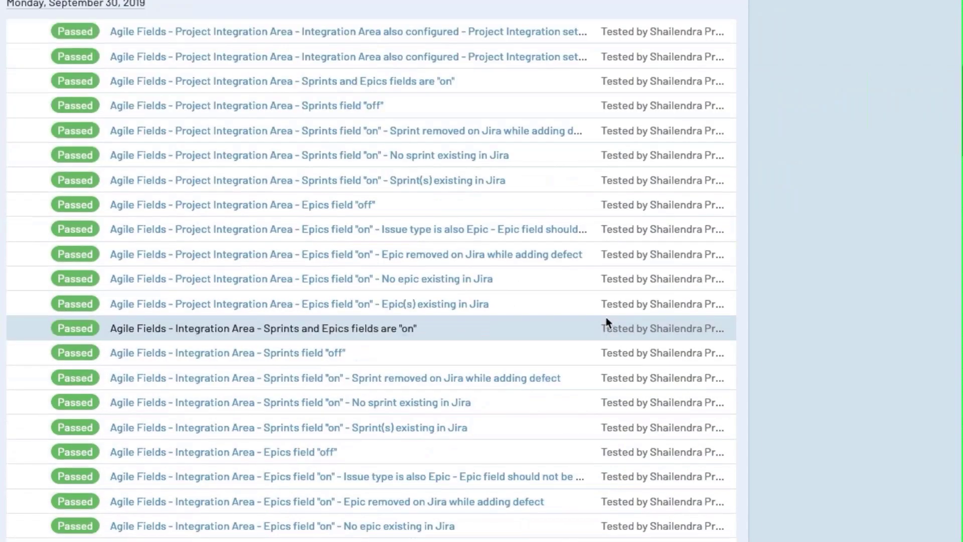
scroll(606, 317, "up", 7)
mouse_move(294, 182)
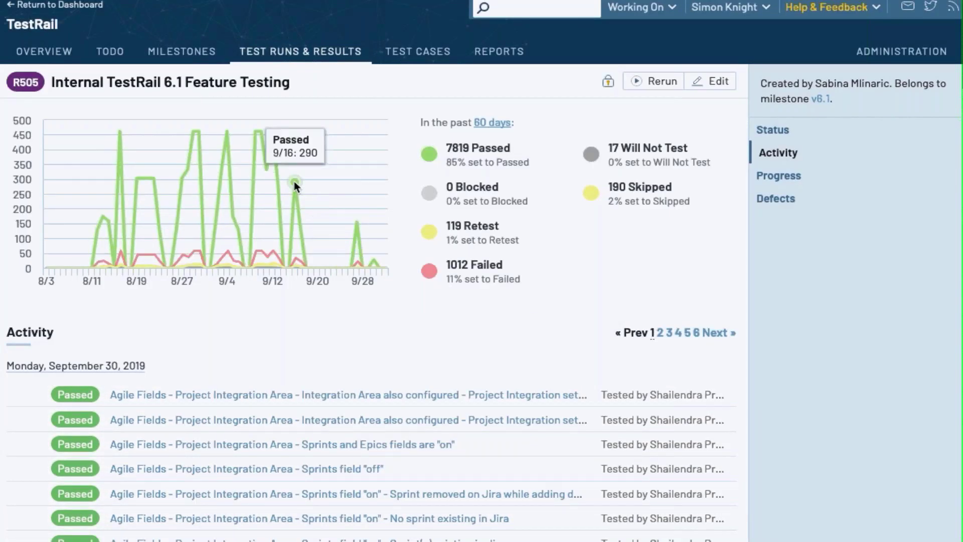
left_click(774, 177)
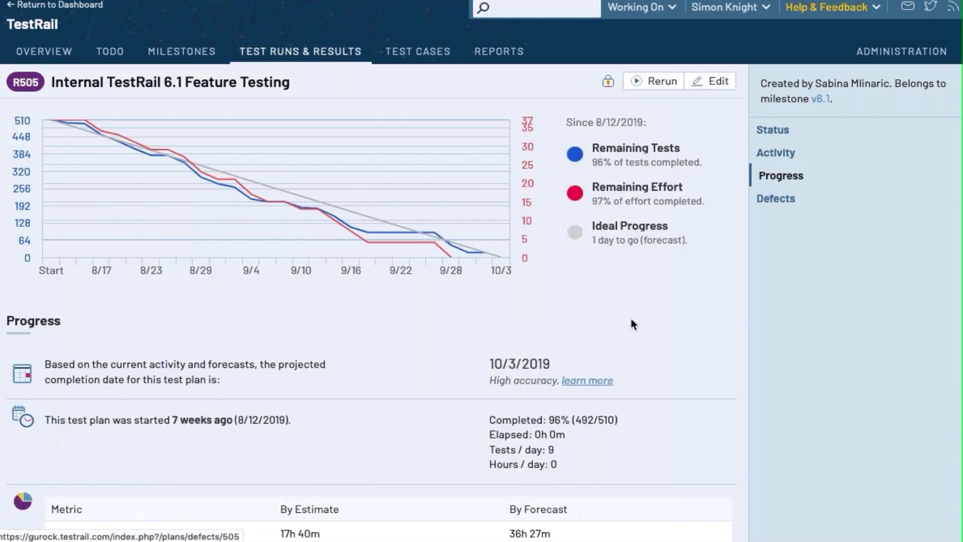
left_click(794, 207)
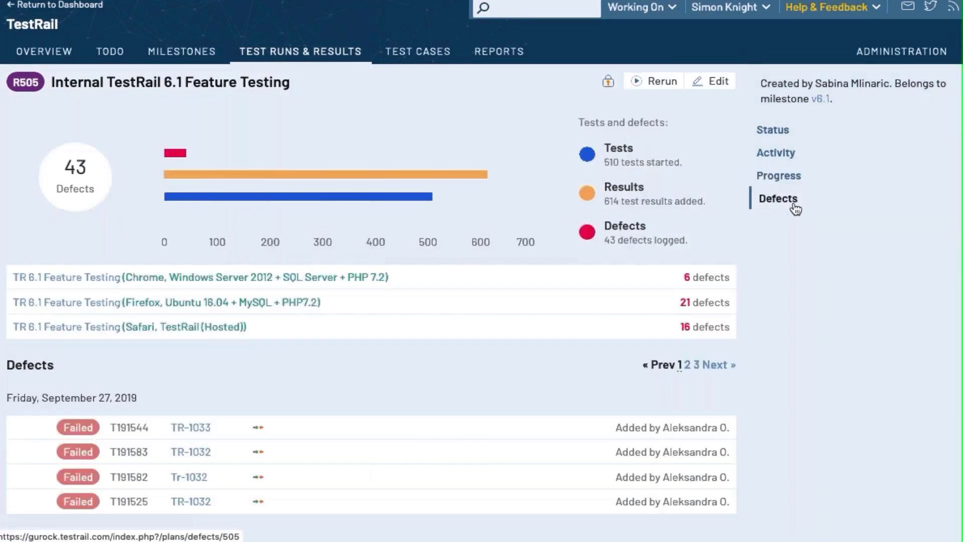
scroll(490, 340, "down", 2)
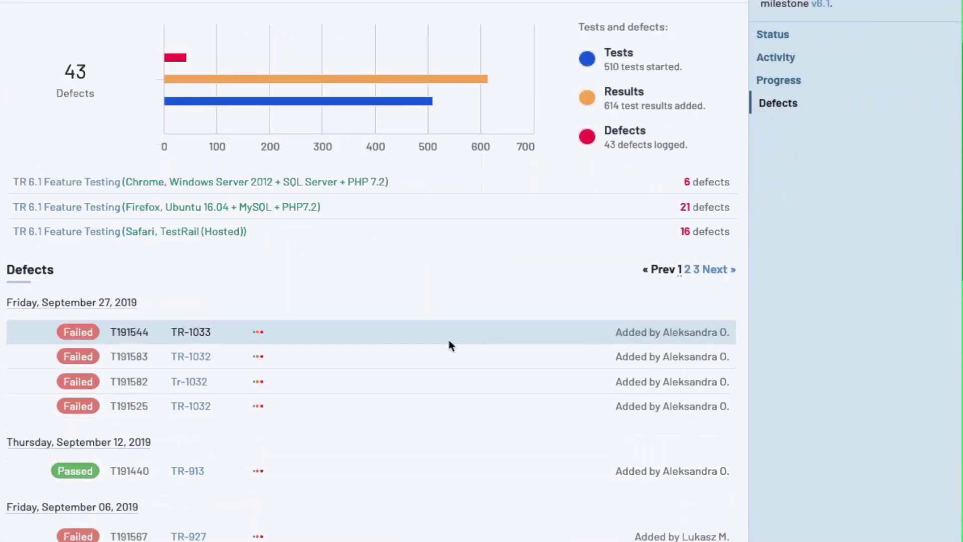
mouse_move(183, 340)
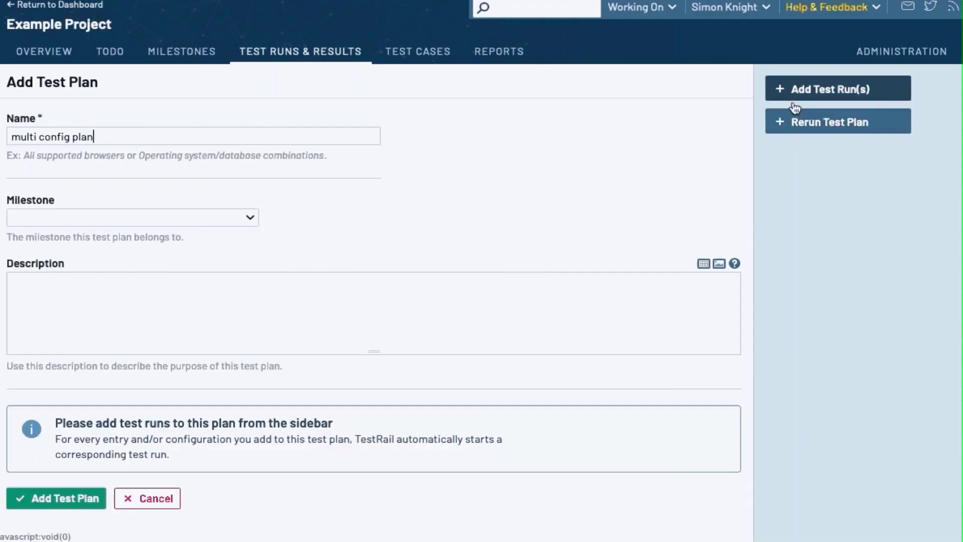
Add a run to multi config plan with Chrome, Firefox, Safari and IE 11 configurations
left_click(794, 91)
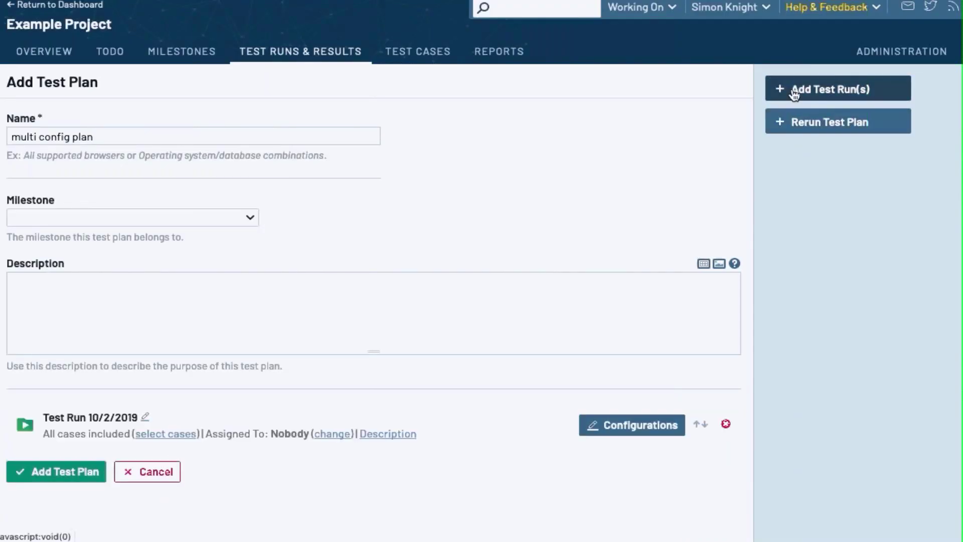
left_click(618, 425)
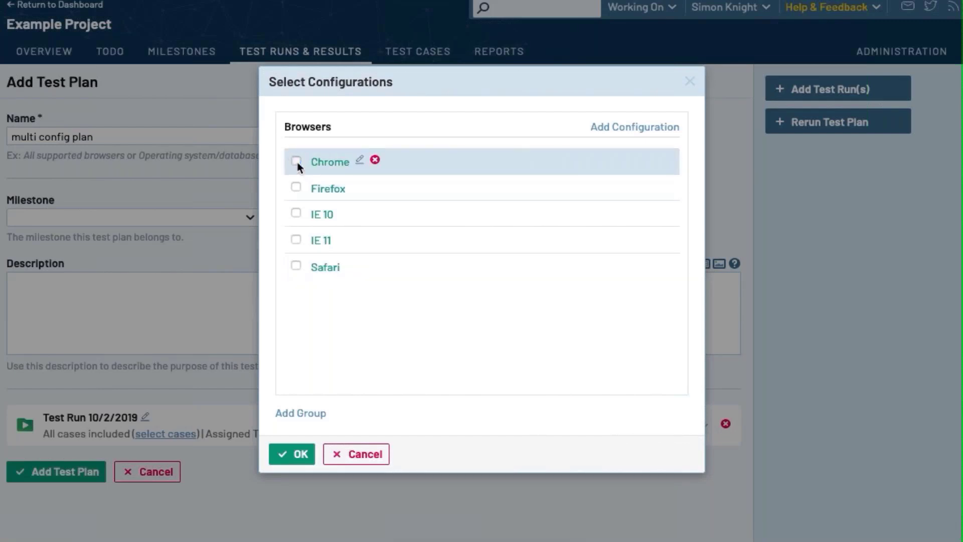
left_click(296, 161)
left_click(296, 188)
left_click(296, 266)
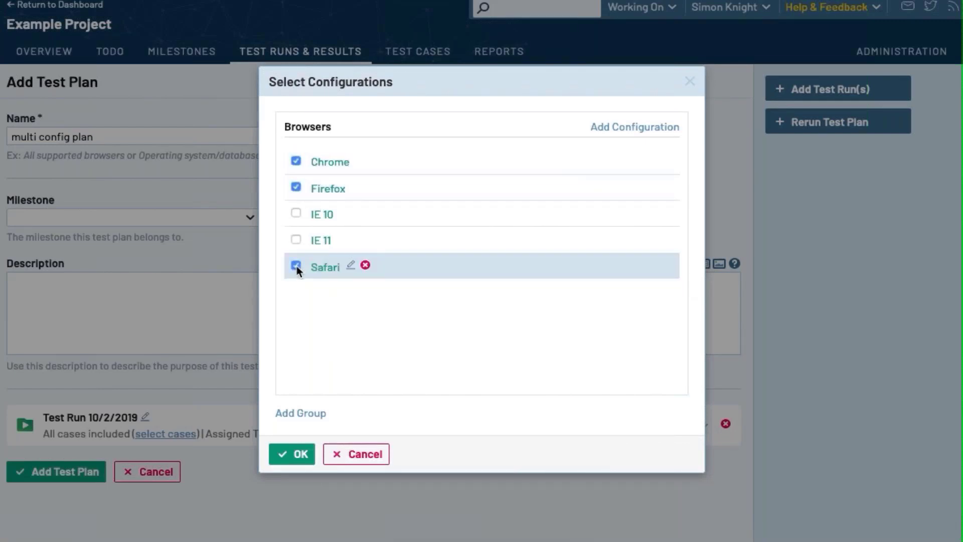
left_click(297, 240)
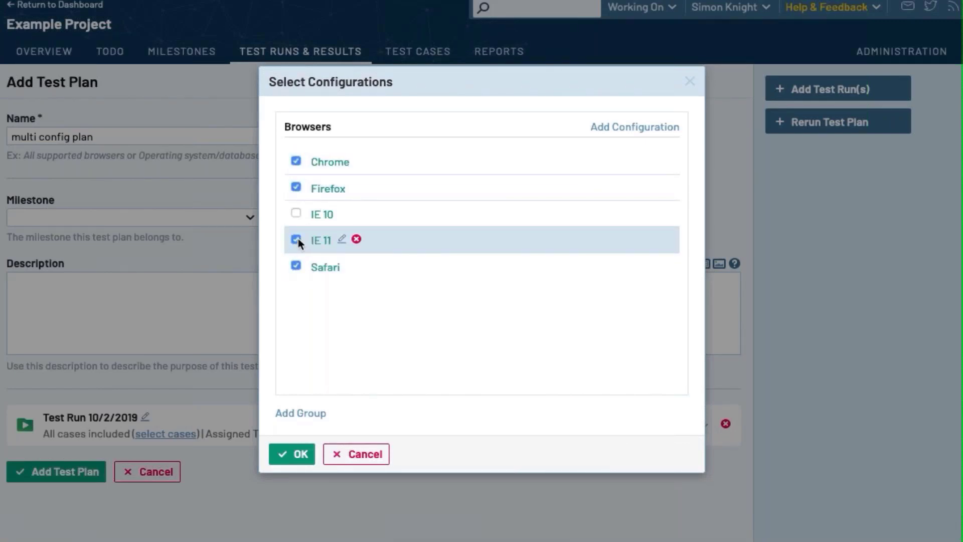
left_click(297, 456)
Save multi config plan as R219 and check its four untested browser runs
scroll(295, 454, "down", 3)
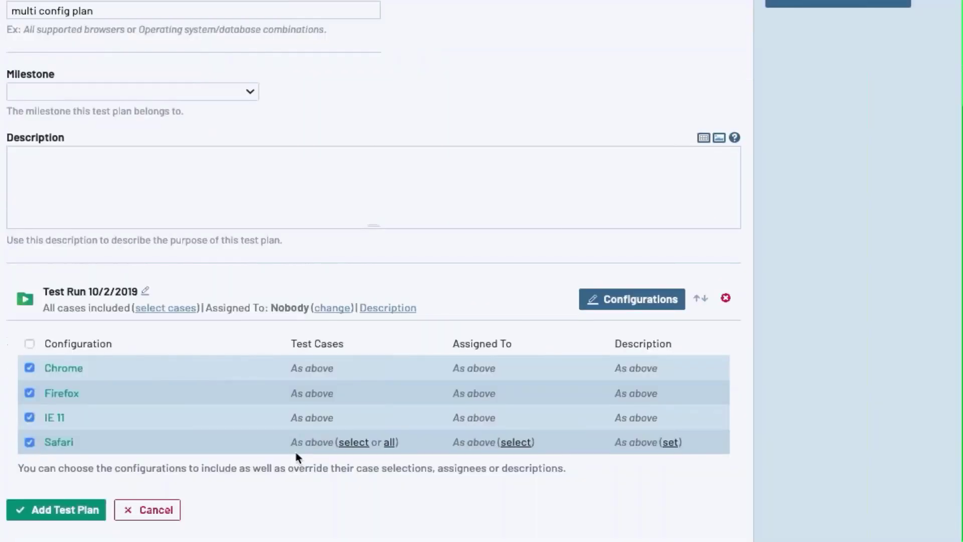
mouse_move(74, 377)
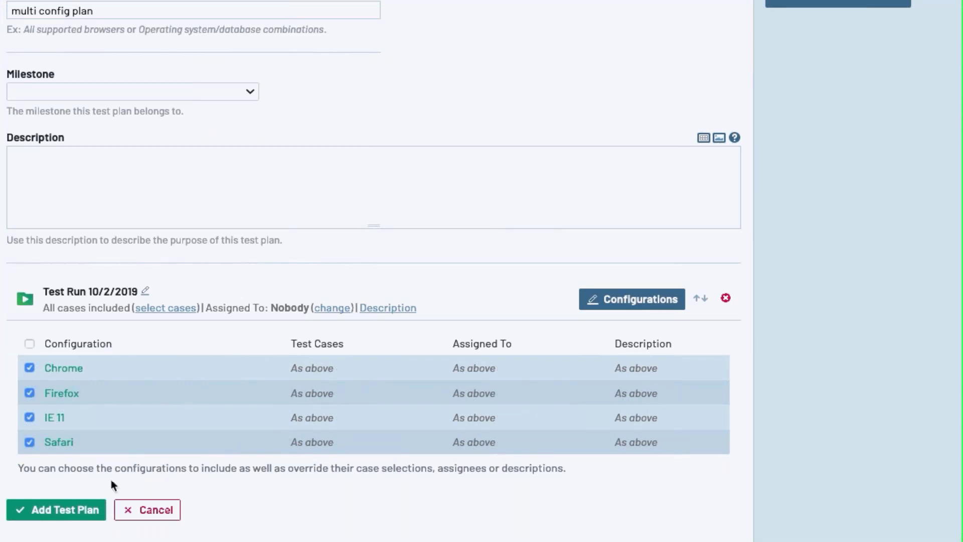
left_click(75, 504)
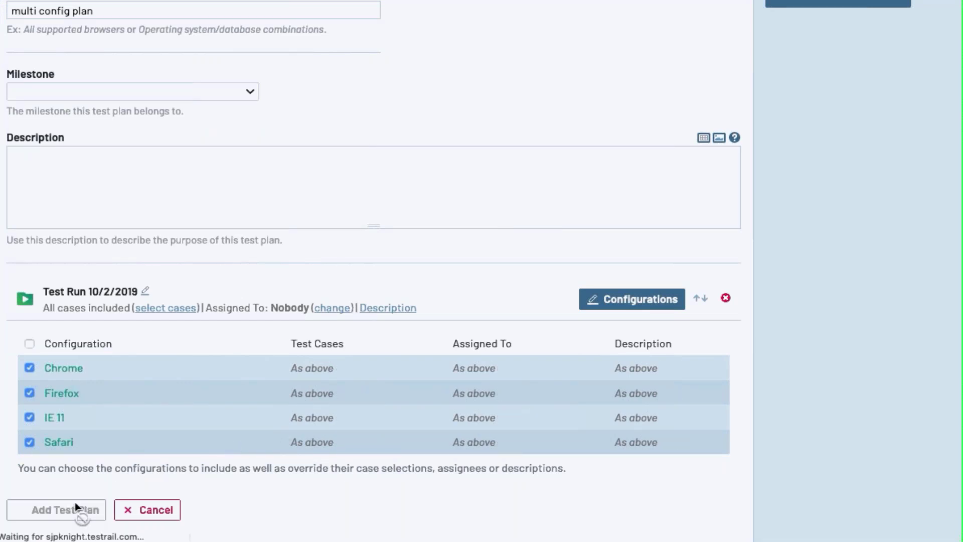
scroll(316, 421, "down", 2)
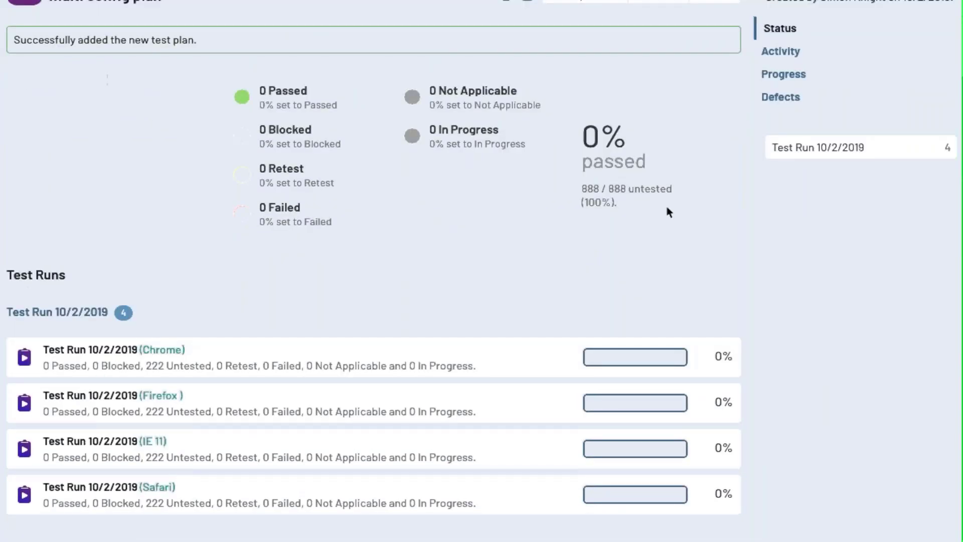
scroll(670, 212, "up", 2)
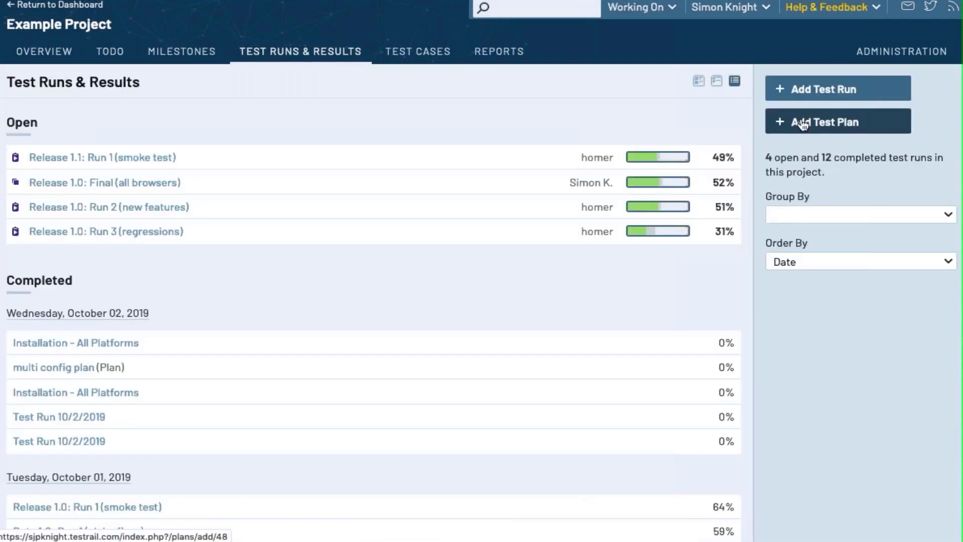
Start a new test plan named 'multi config plan'
left_click(803, 124)
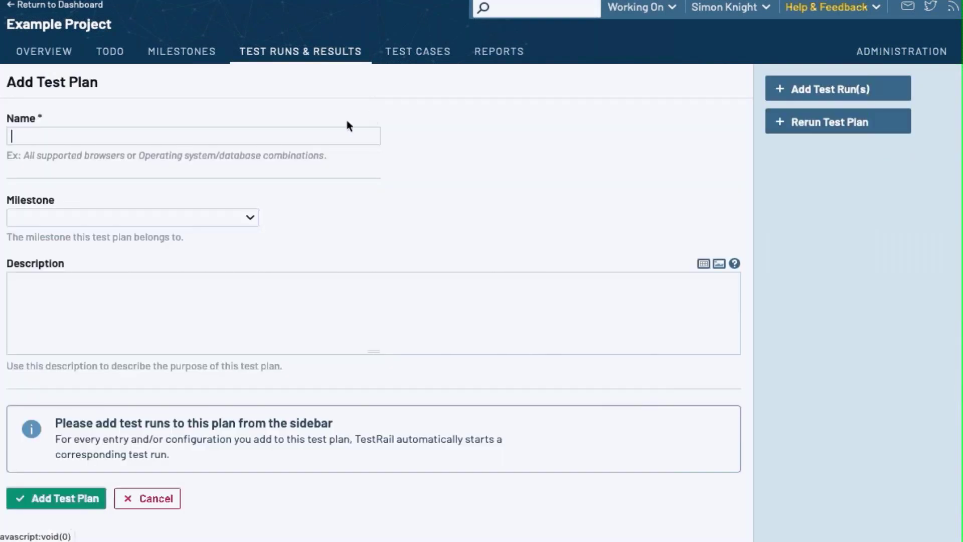
type("mul")
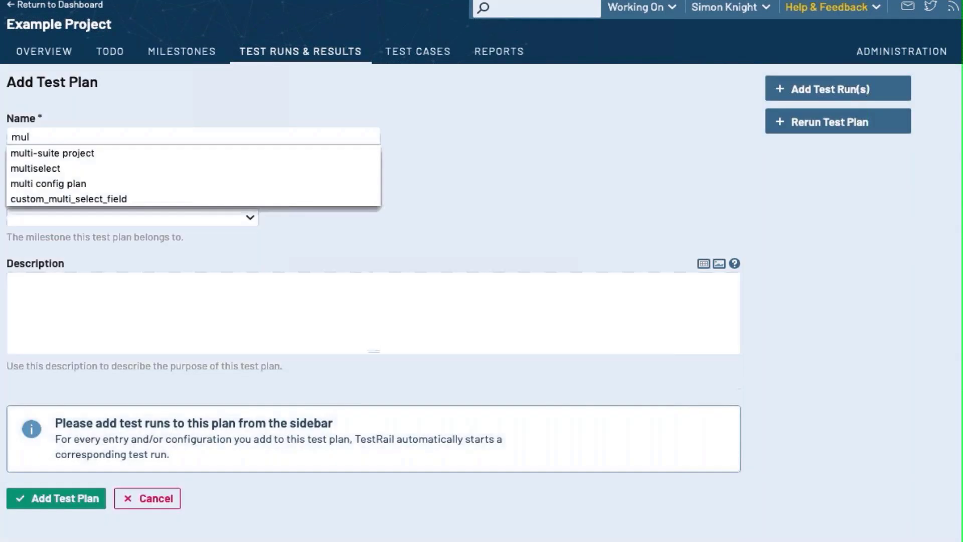
key("Down")
key("Down")
key("Down")
key("Return")
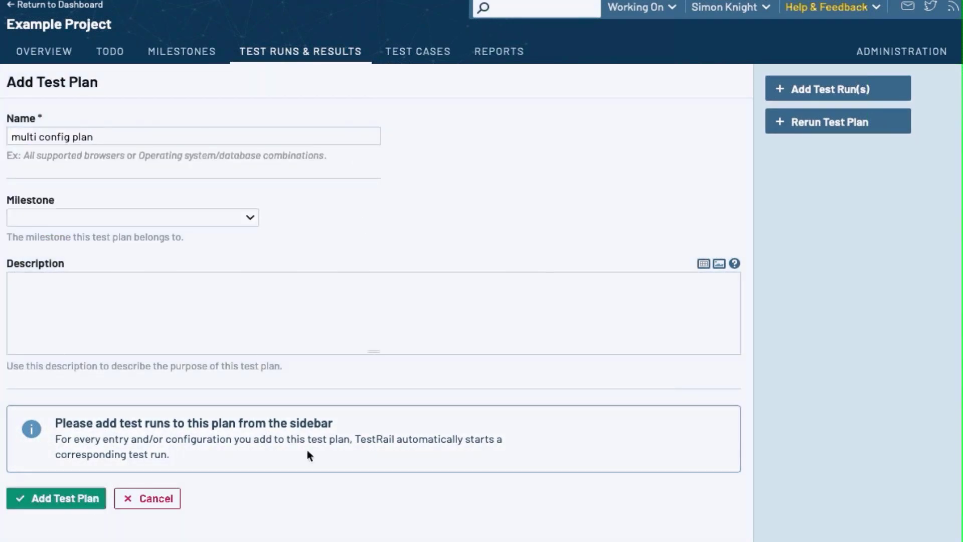
Add a test run with Chrome, Firefox, IE 11 and Safari configurations and save the plan
left_click(795, 94)
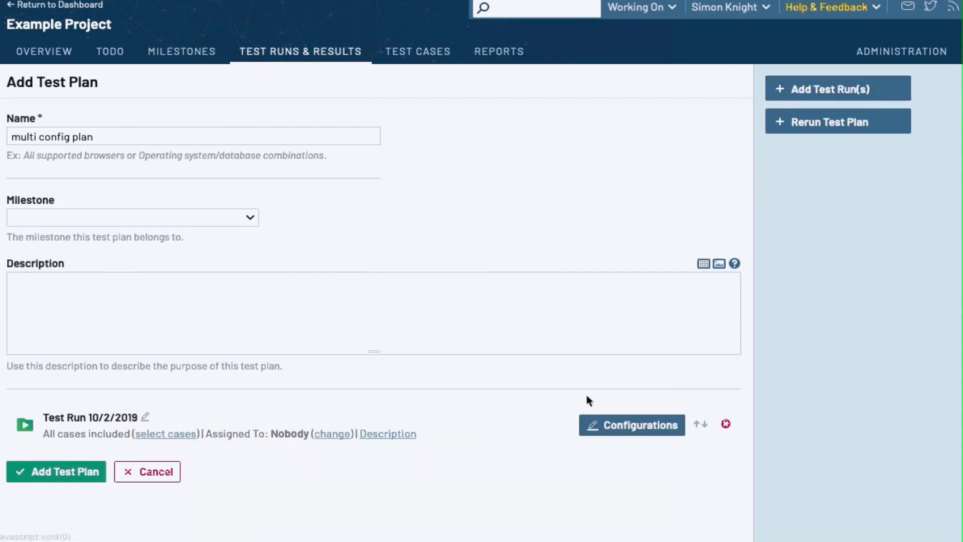
left_click(619, 425)
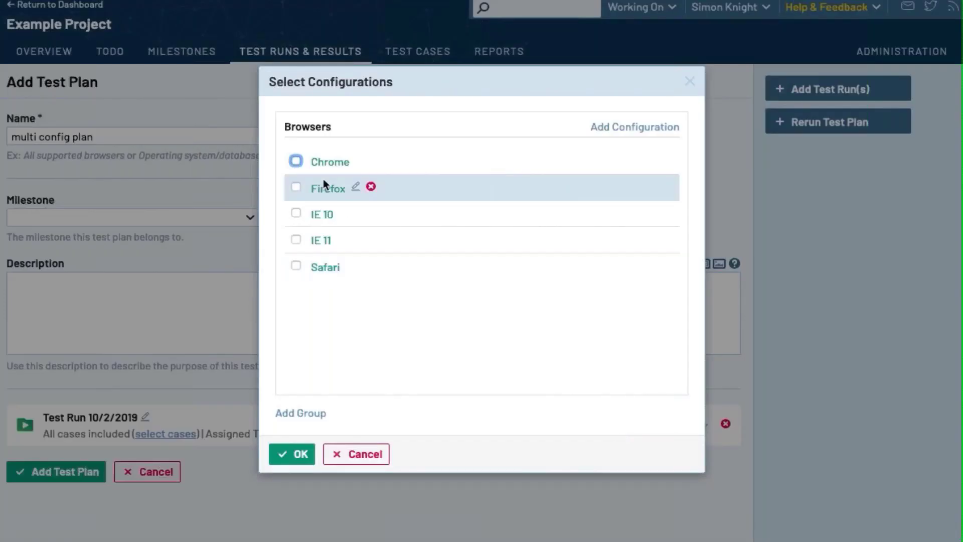
left_click(296, 161)
left_click(297, 188)
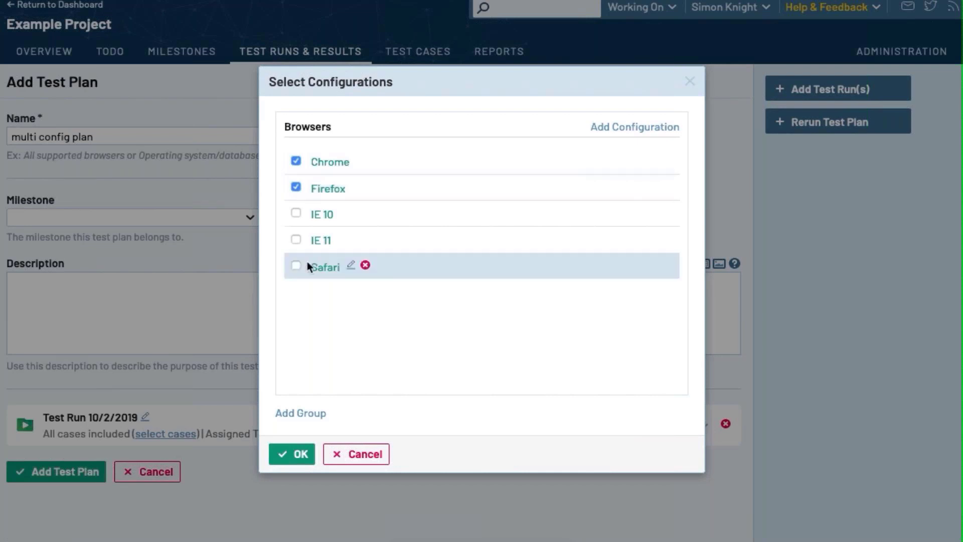
left_click(296, 240)
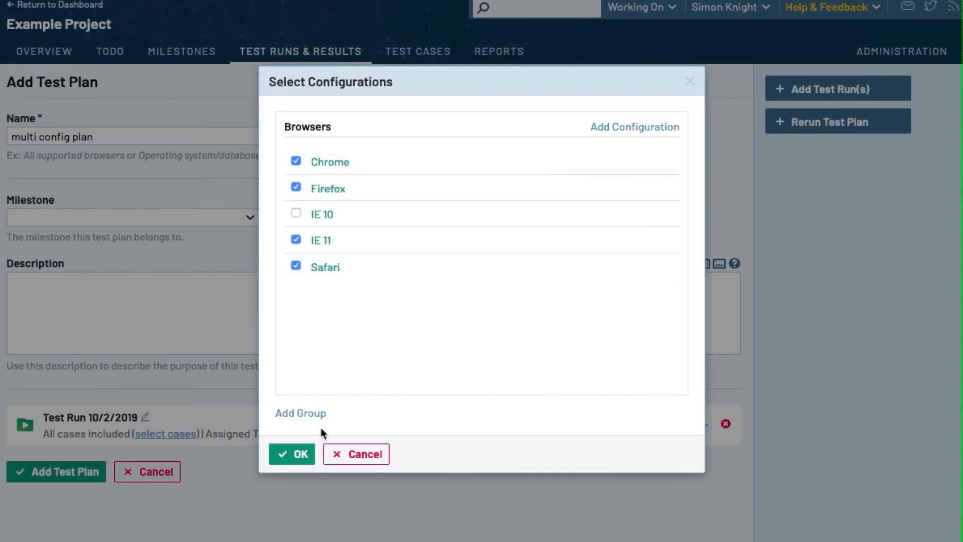
left_click(299, 456)
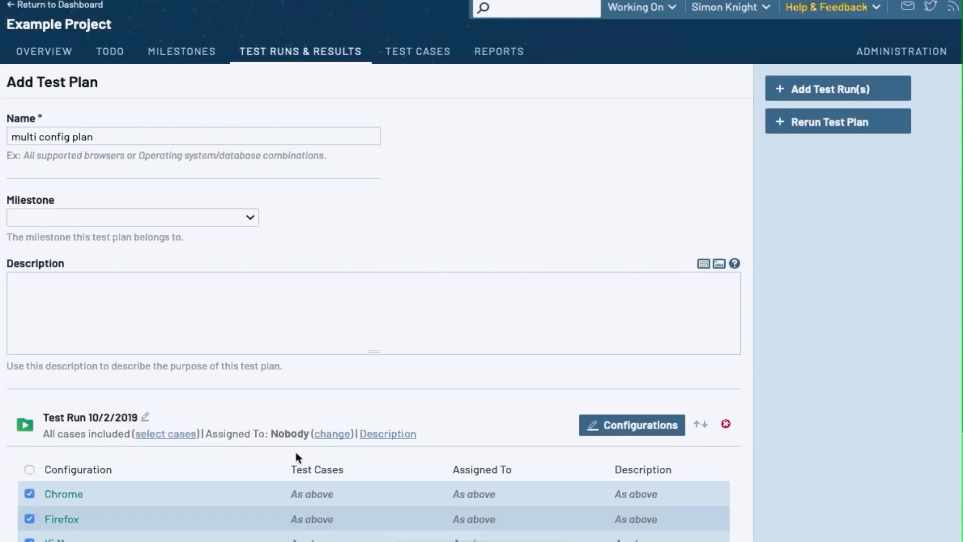
scroll(296, 456, "down", 1)
scroll(296, 455, "down", 2)
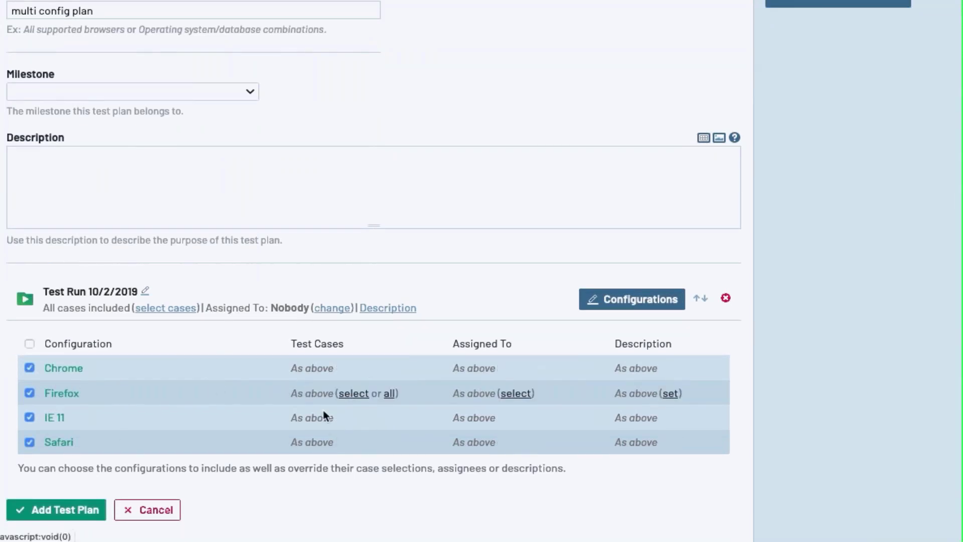
left_click(75, 508)
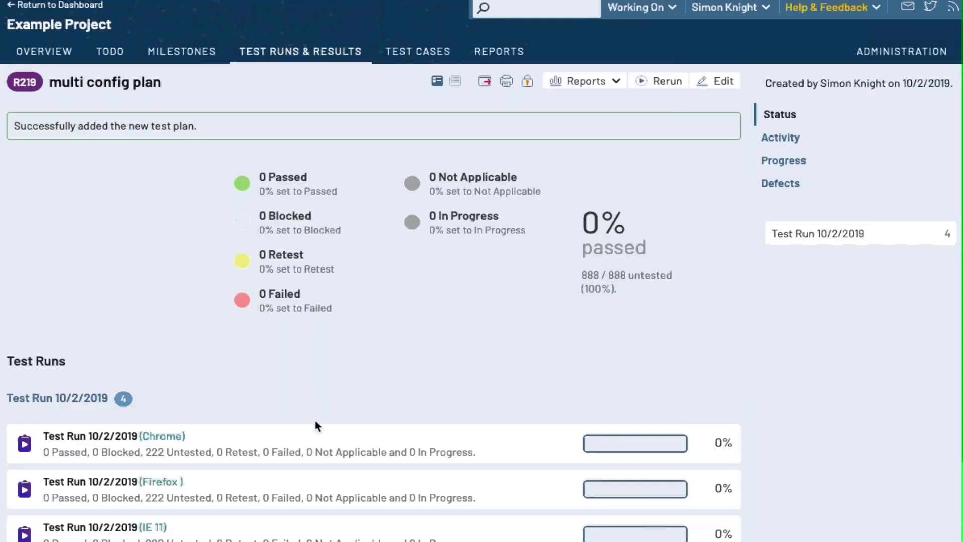
Open the Release 1.1 milestone to view its 49% passed status
scroll(315, 424, "down", 2)
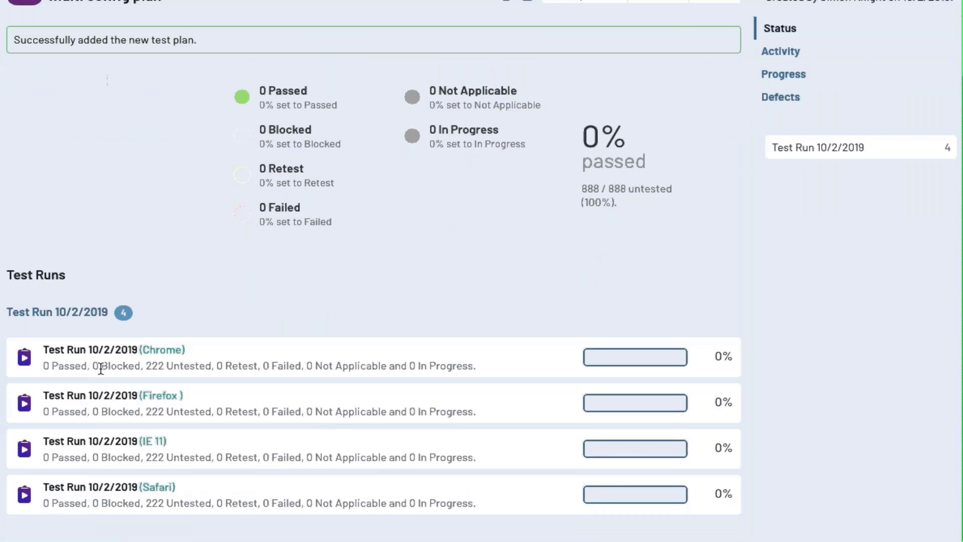
scroll(667, 212, "up", 2)
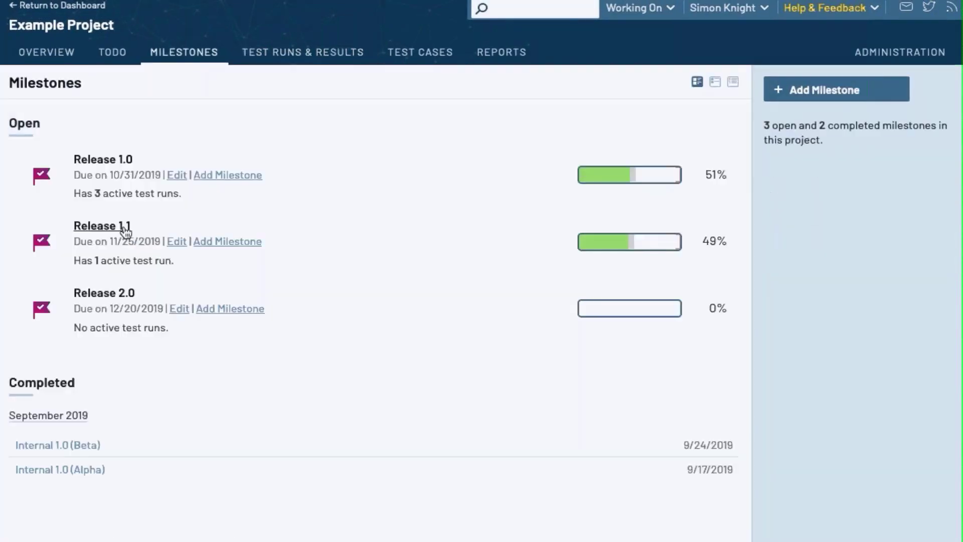
left_click(124, 228)
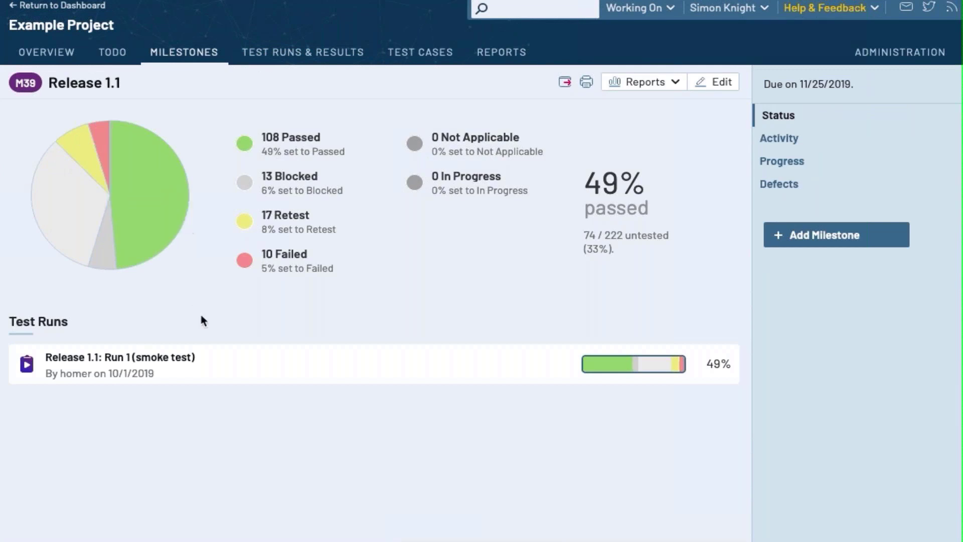
left_click(792, 140)
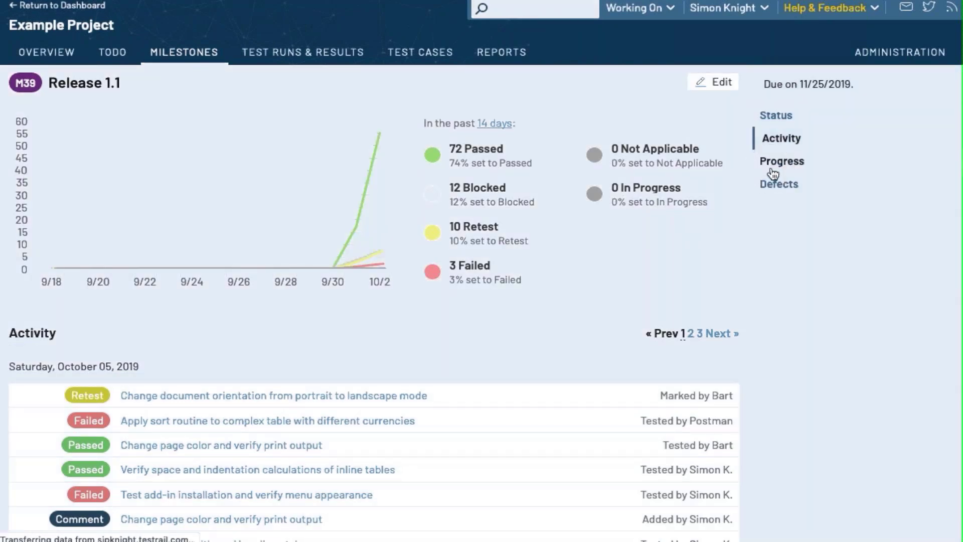
left_click(781, 161)
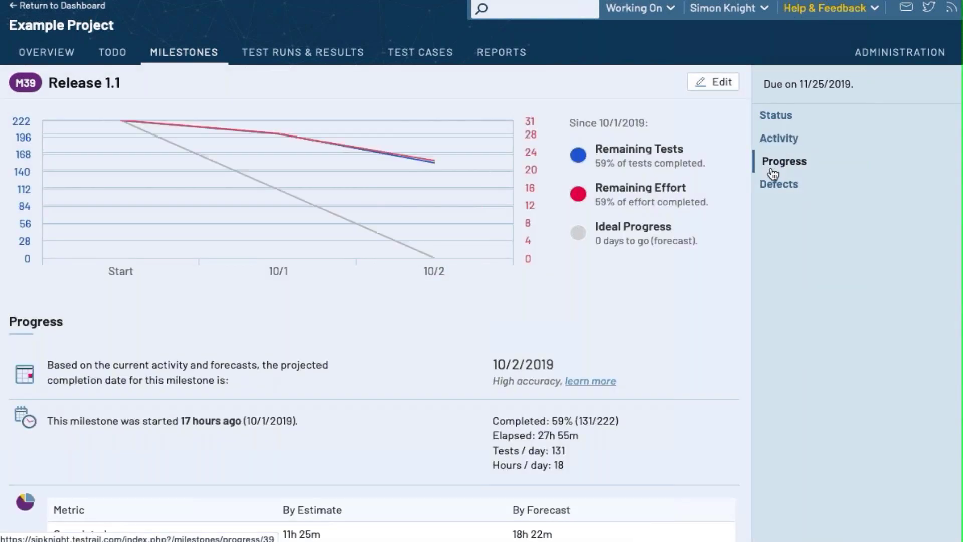
left_click(778, 188)
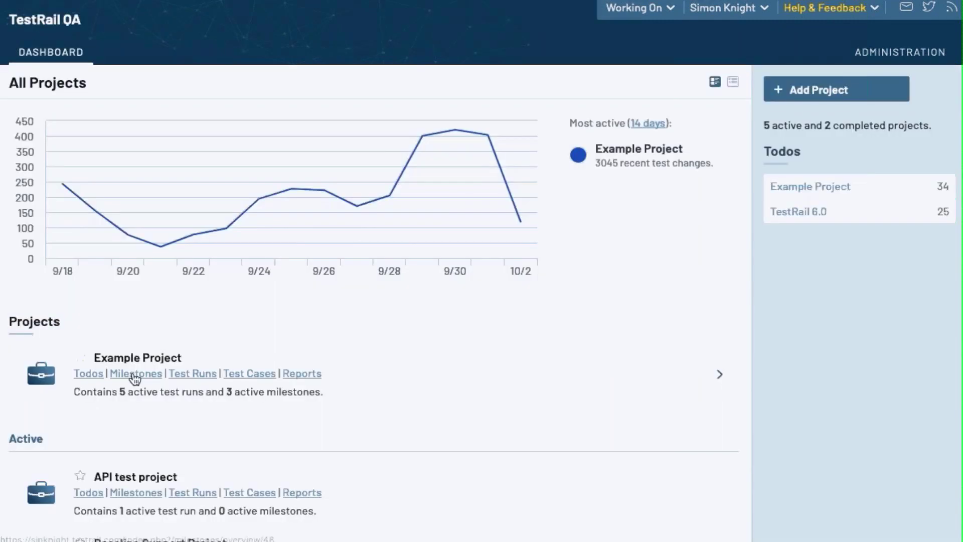
left_click(134, 376)
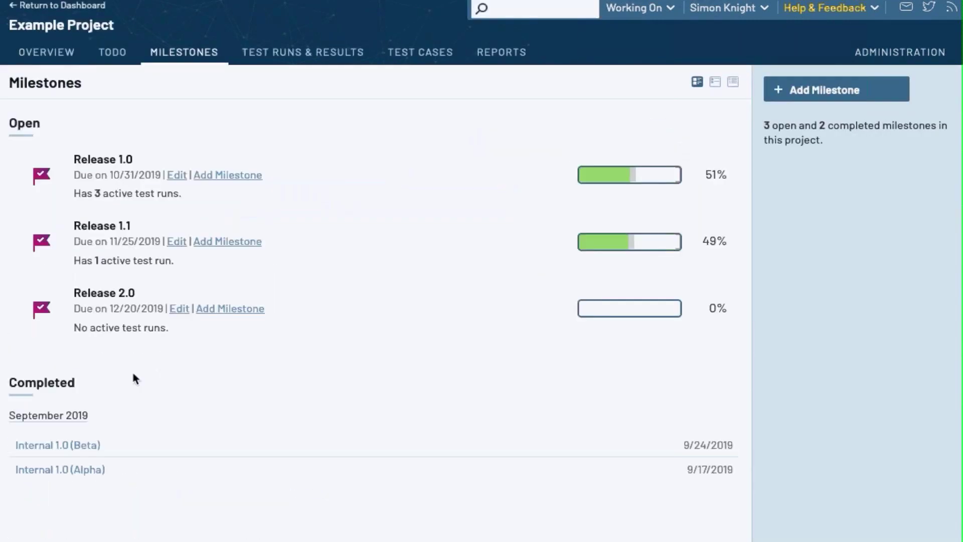
left_click(125, 229)
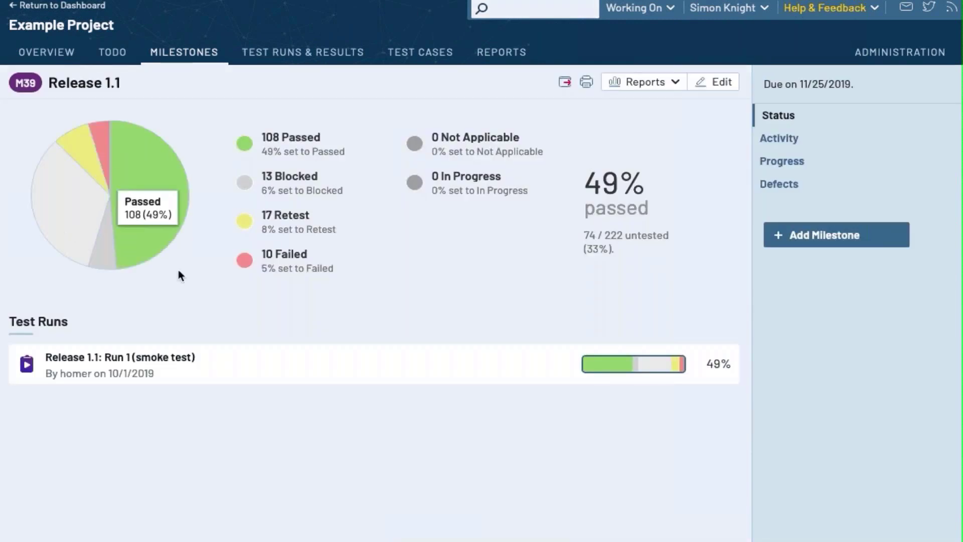
left_click(791, 143)
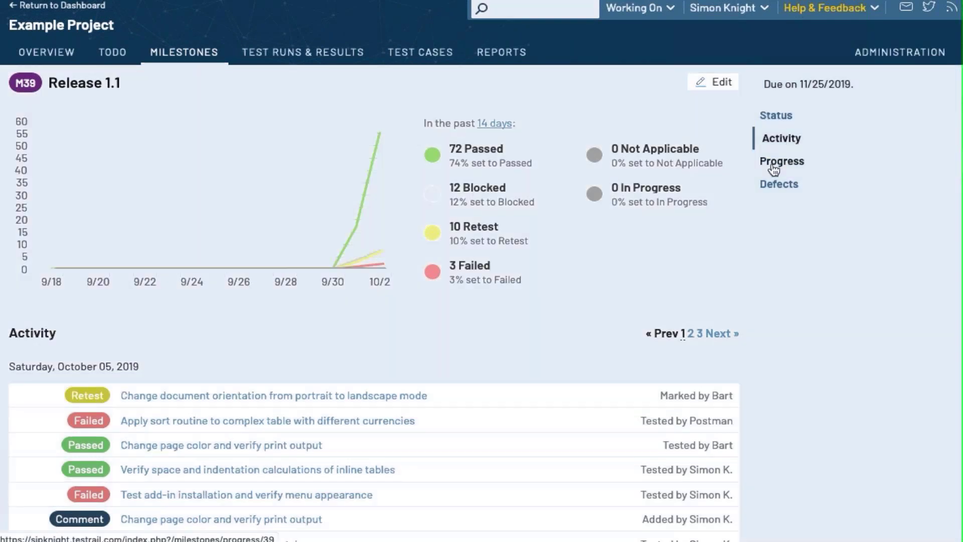
left_click(774, 170)
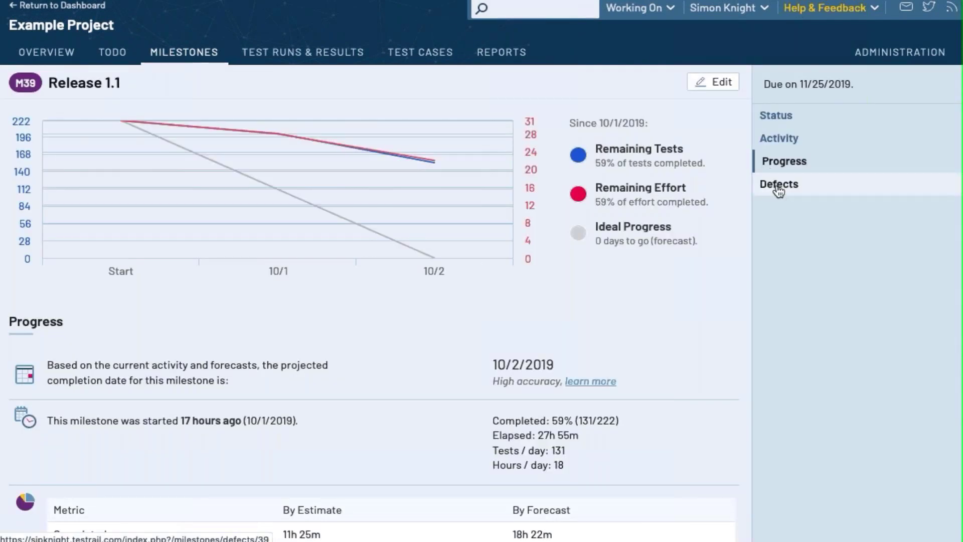
left_click(779, 190)
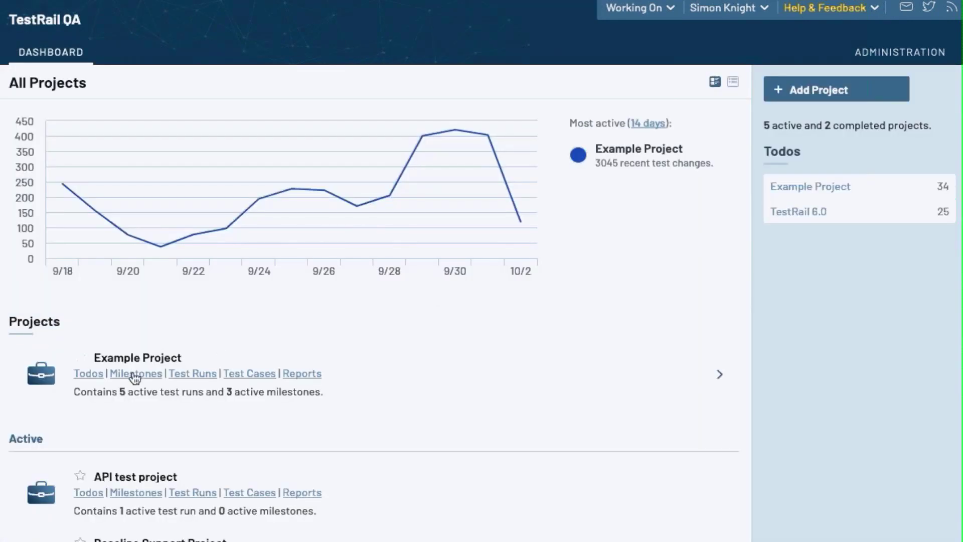
left_click(134, 375)
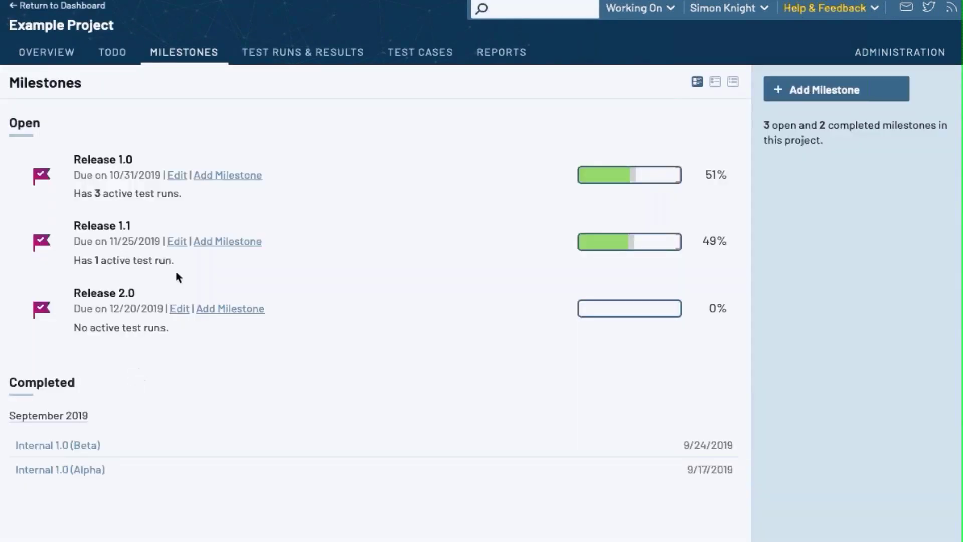
left_click(126, 231)
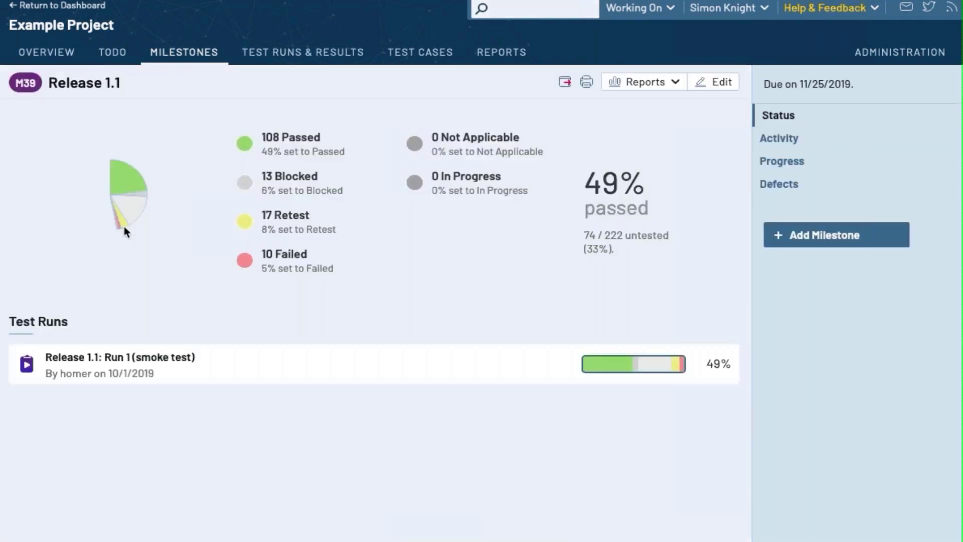